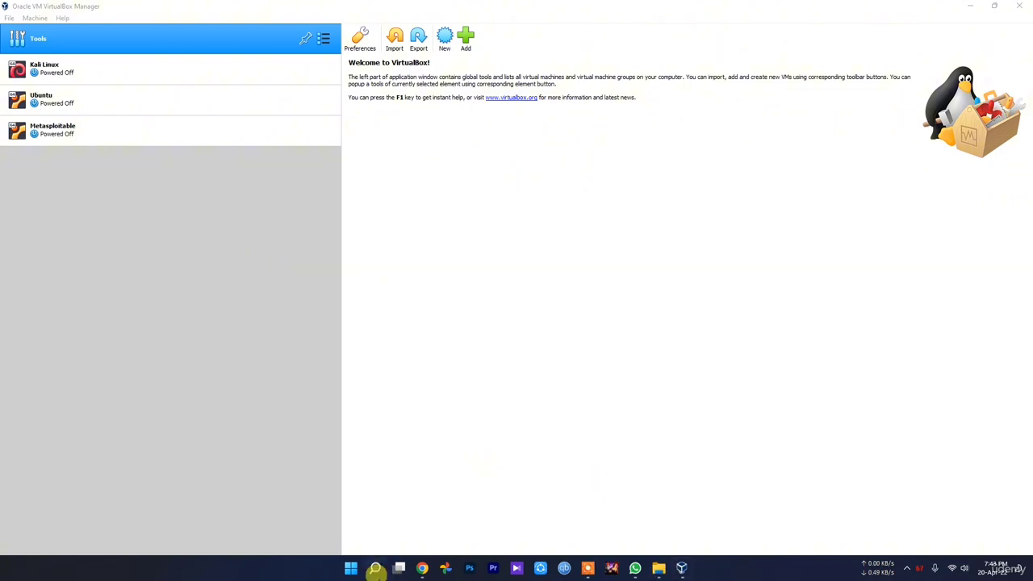
# Switch to Chrome, open the Virtual Machines - Microsoft Edge Developer result and review which virtual machines can be downloaded.
pyautogui.click(422, 568)
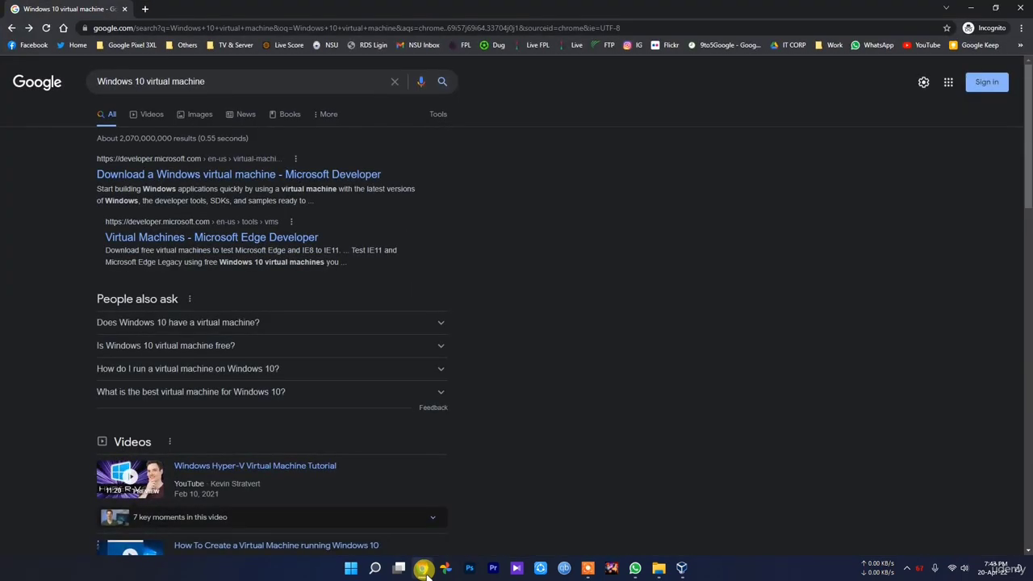
pyautogui.click(422, 565)
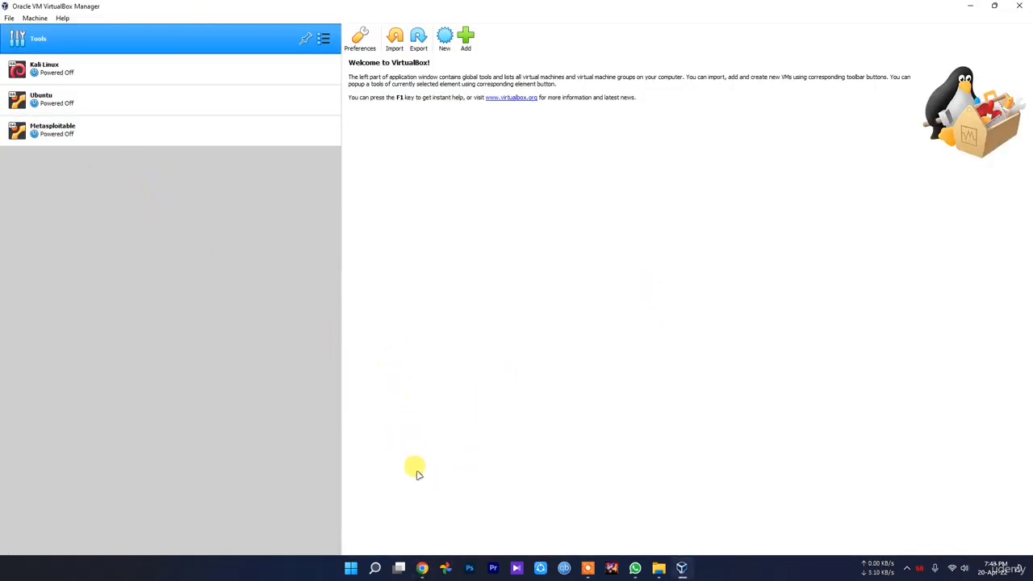
pyautogui.click(422, 569)
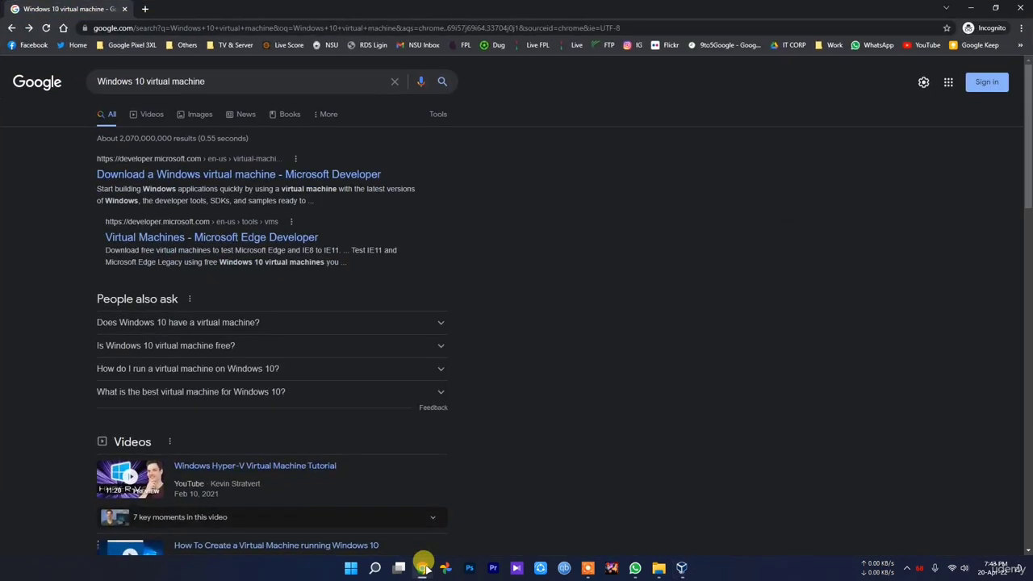
pyautogui.click(247, 237)
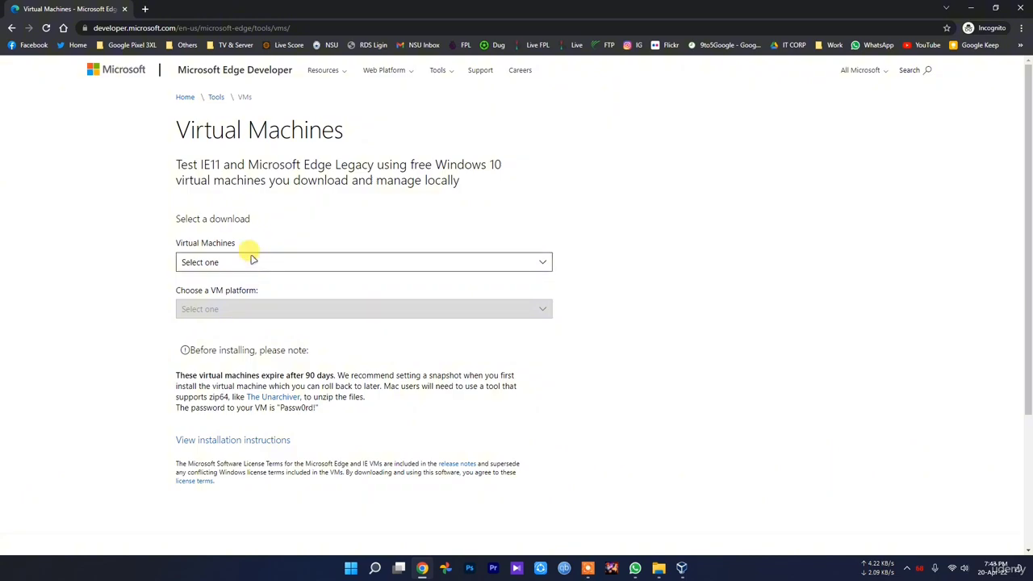
pyautogui.click(250, 262)
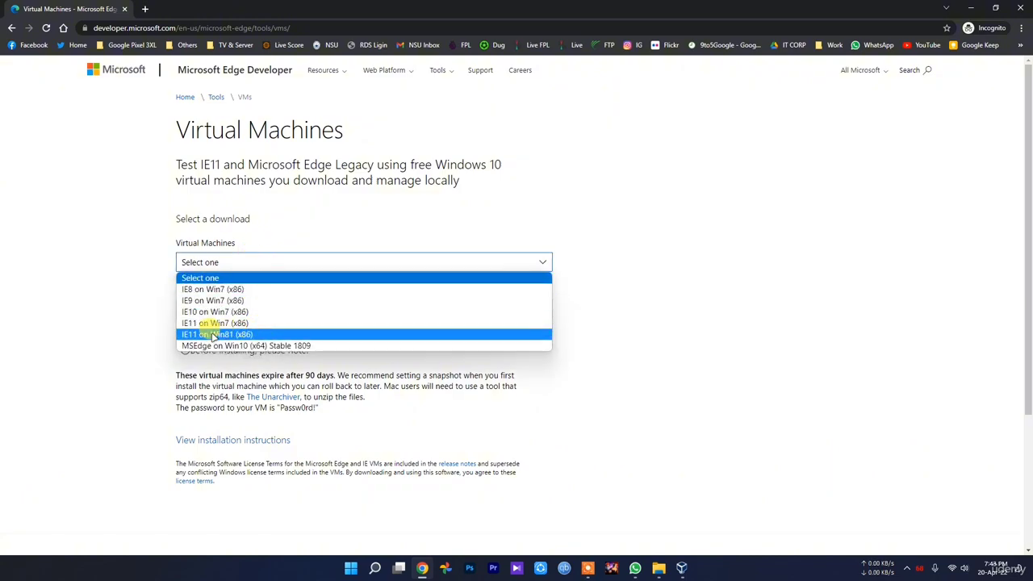
pyautogui.click(739, 381)
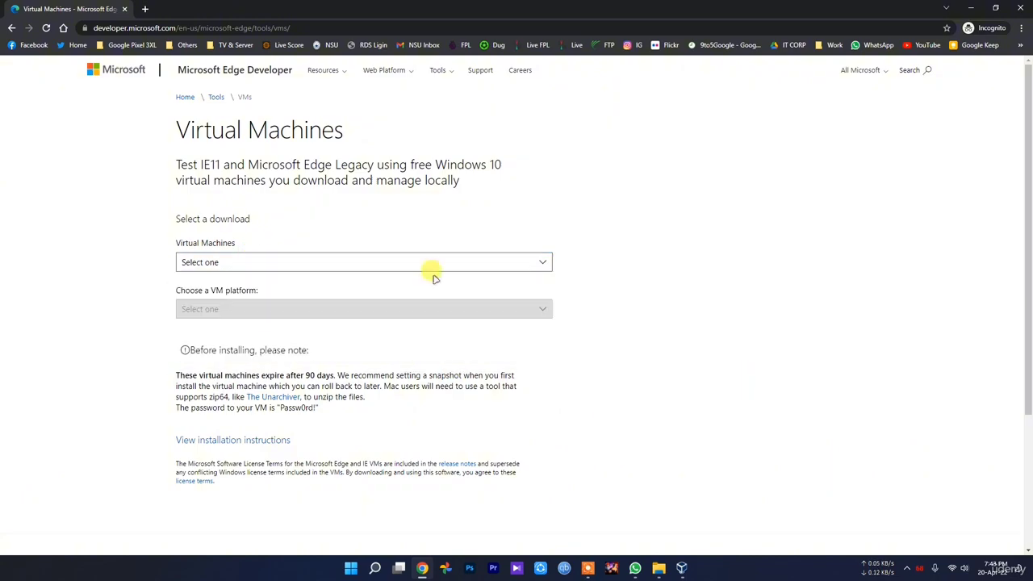
pyautogui.hotkey('alt', 'Left')
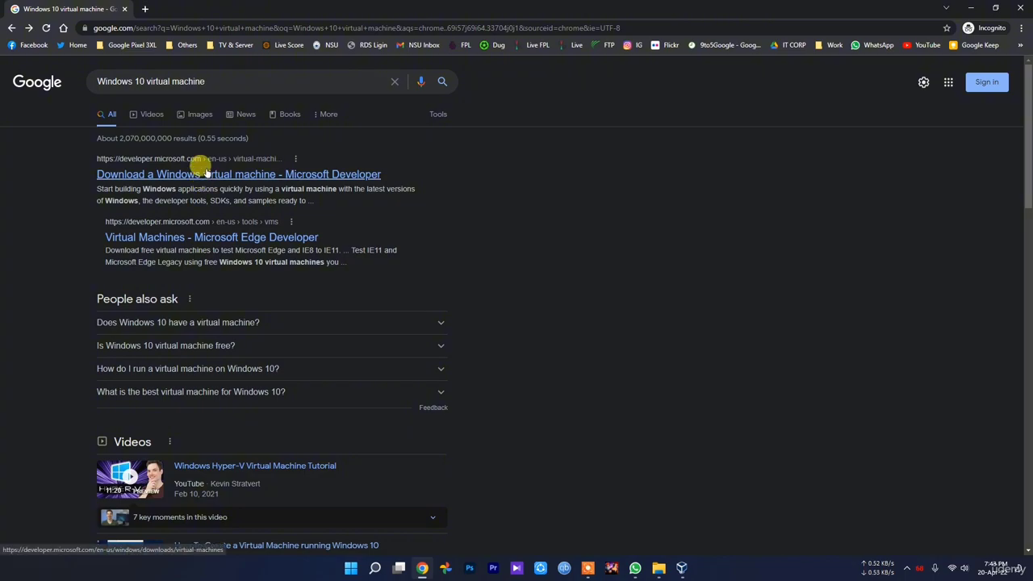
# Open the Download a Windows virtual machine result in a new tab and read the Windows 11 Enterprise download's name and size.
pyautogui.middleClick(194, 173)
pyautogui.hotkey('ctrl', 'Tab')
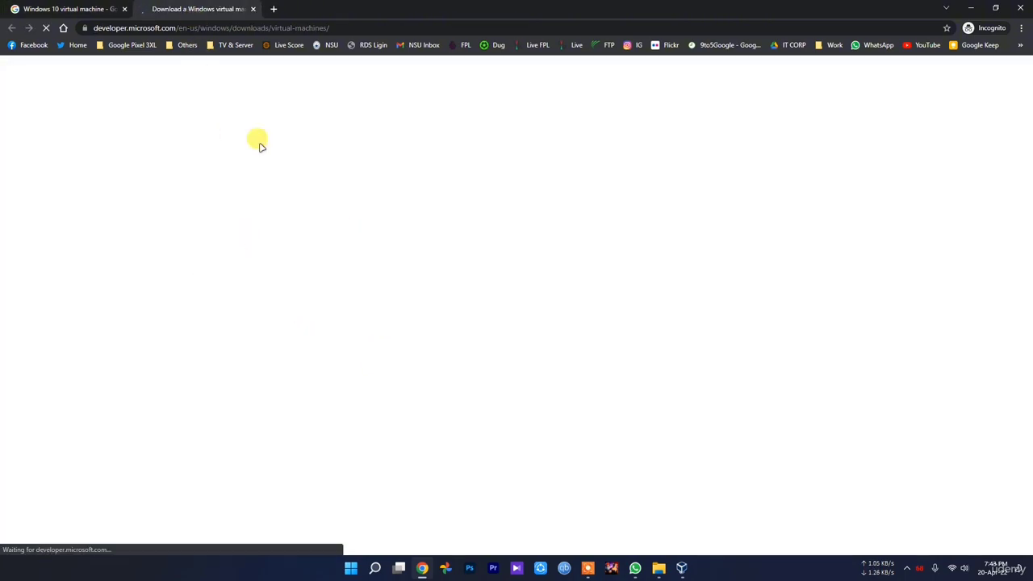
pyautogui.hotkey('ctrl', 'shift', 'Tab')
pyautogui.hotkey('ctrl', 'Tab')
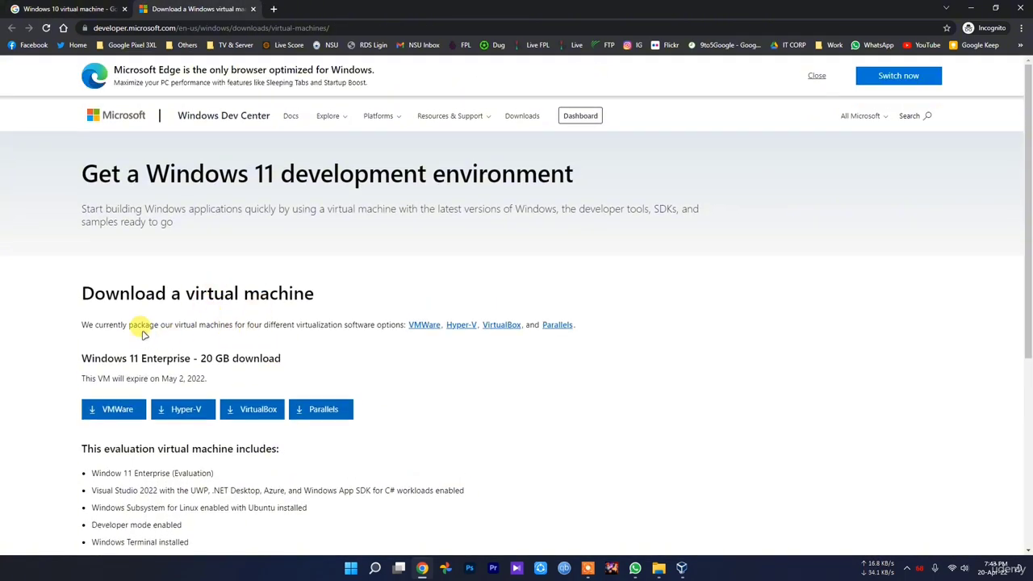
pyautogui.moveTo(81, 291); pyautogui.dragTo(192, 358)
pyautogui.click(187, 358)
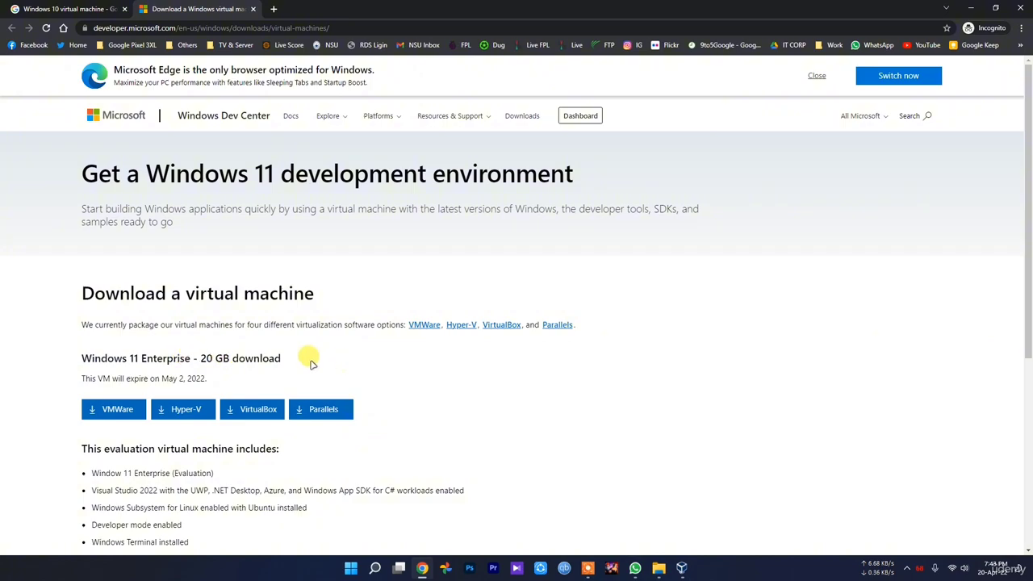
pyautogui.moveTo(308, 358); pyautogui.dragTo(201, 357)
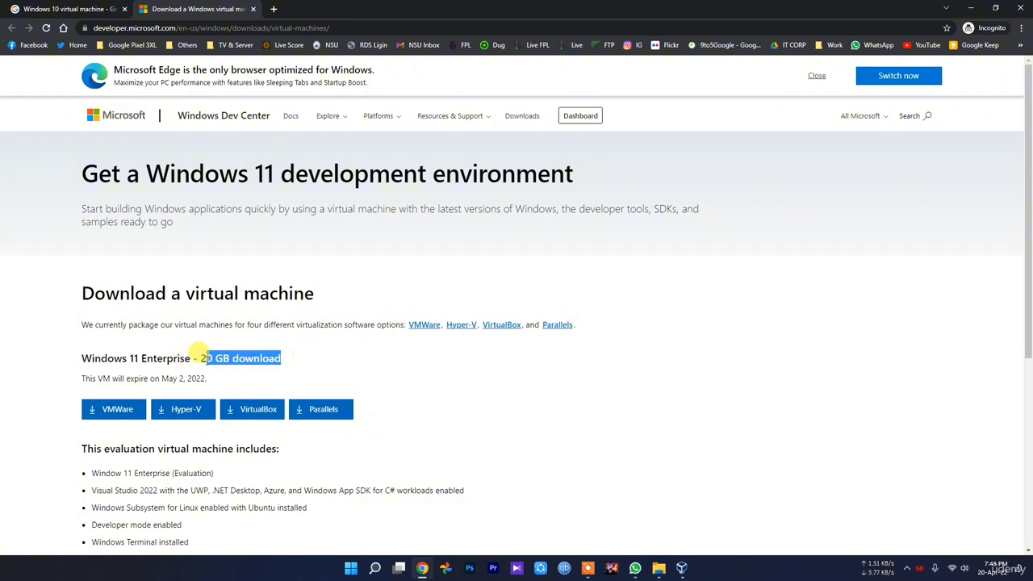
pyautogui.click(257, 412)
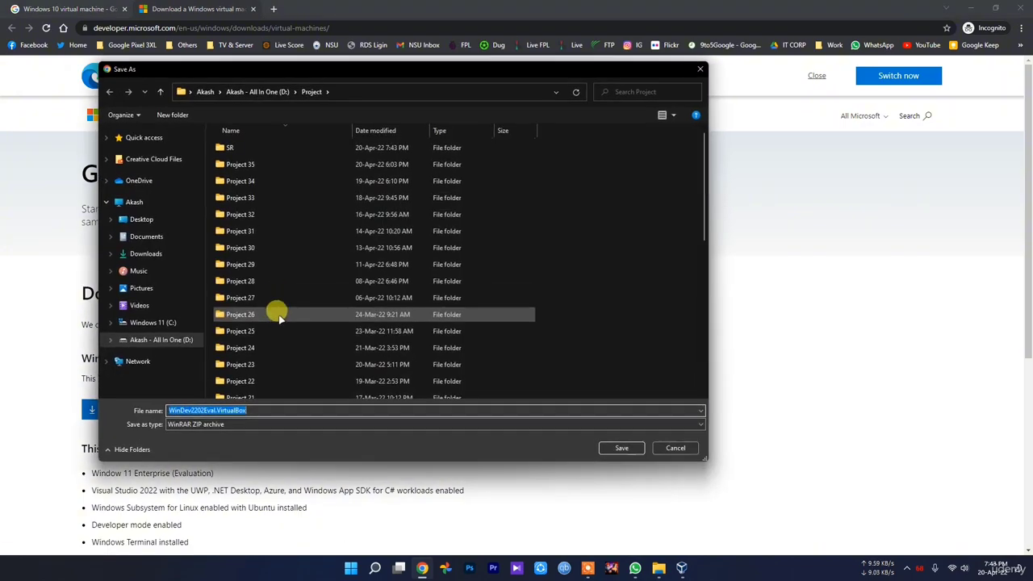
pyautogui.click(678, 448)
pyautogui.click(305, 462)
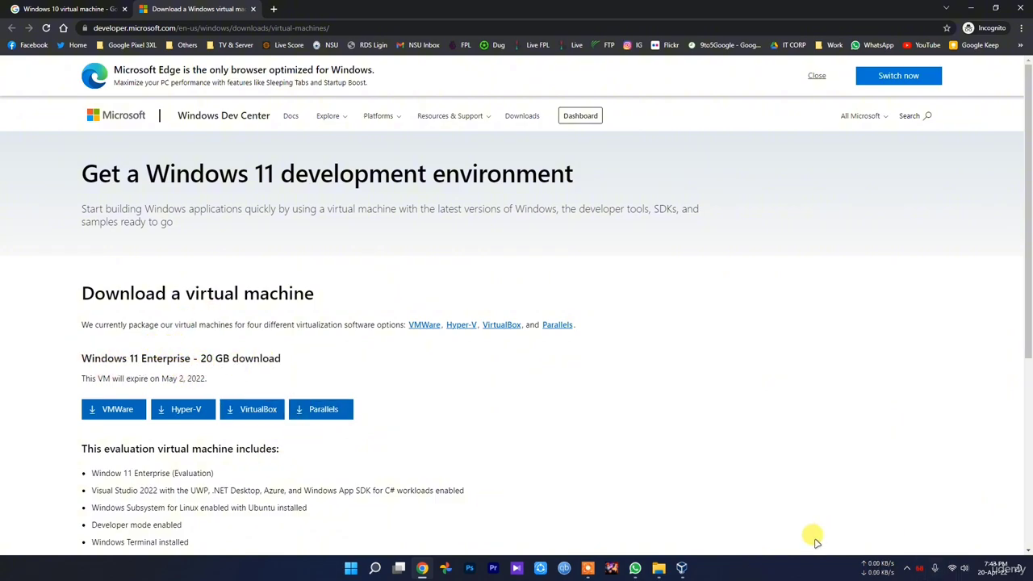
pyautogui.click(685, 569)
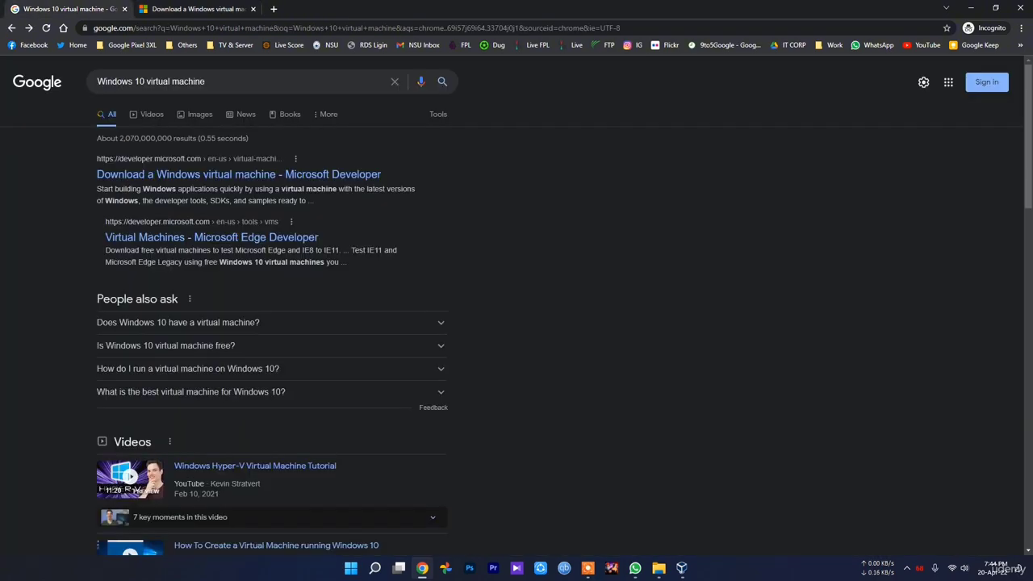
# Open the Microsoft Edge Developer Virtual Machines result from the Google search and close the Windows 11 development environment page.
pyautogui.click(37, 9)
pyautogui.click(212, 238)
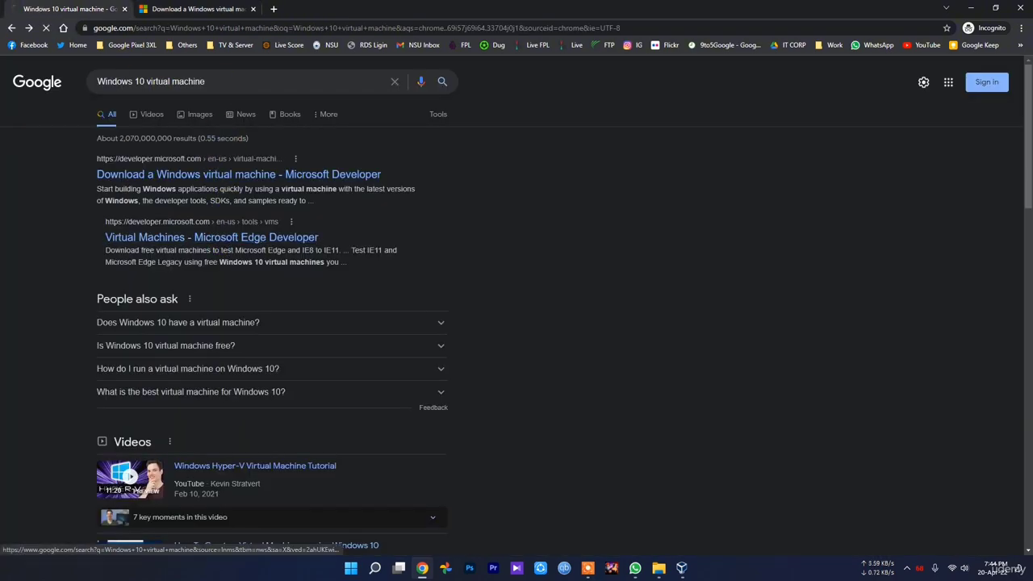
pyautogui.click(198, 9)
pyautogui.click(254, 9)
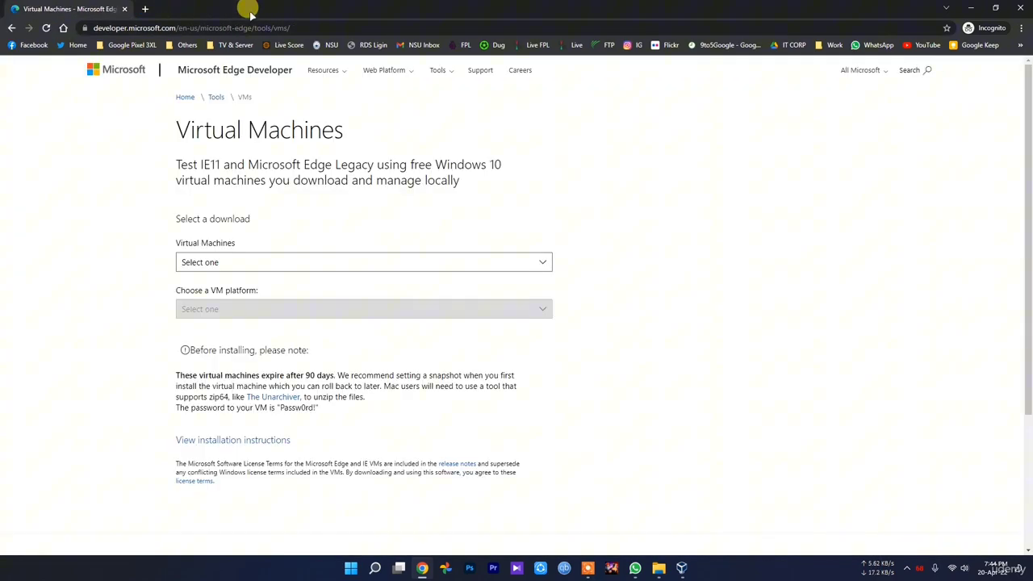
# Choose MSEdge on Win10 (x64) Stable 1809 for the VirtualBox platform, and request its .zip download but dismiss the save dialog.
pyautogui.click(246, 260)
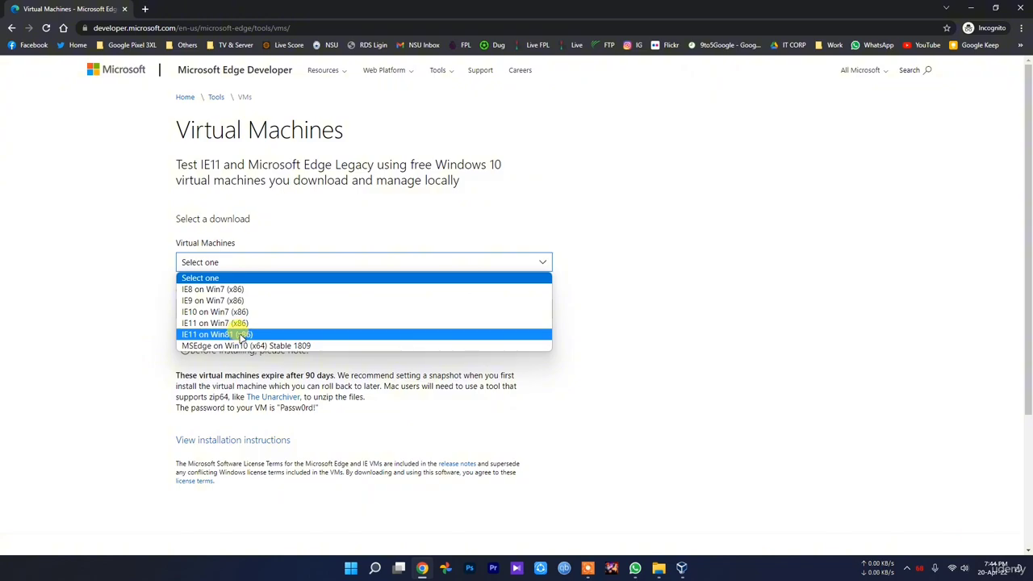
pyautogui.click(284, 347)
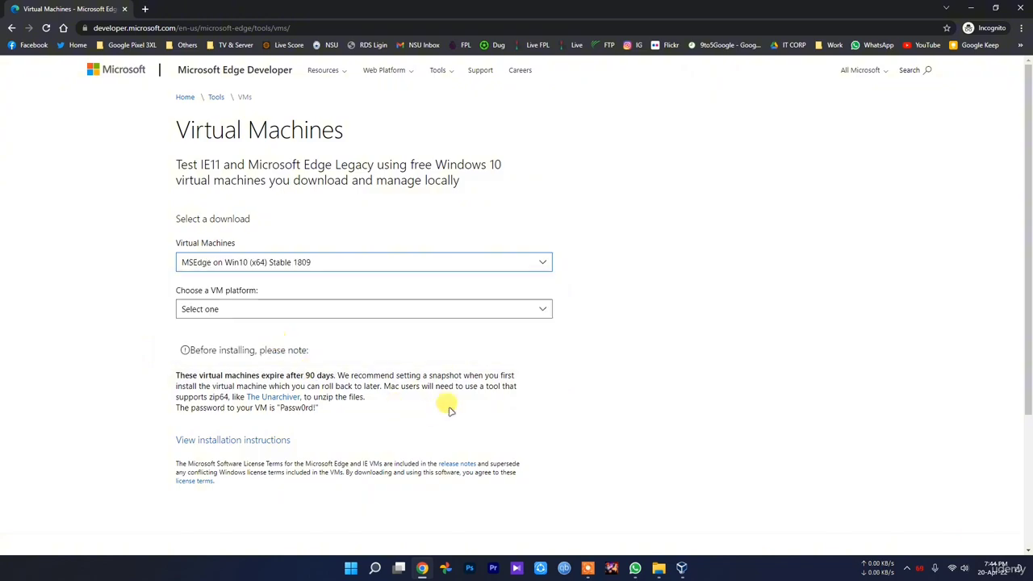
pyautogui.click(323, 261)
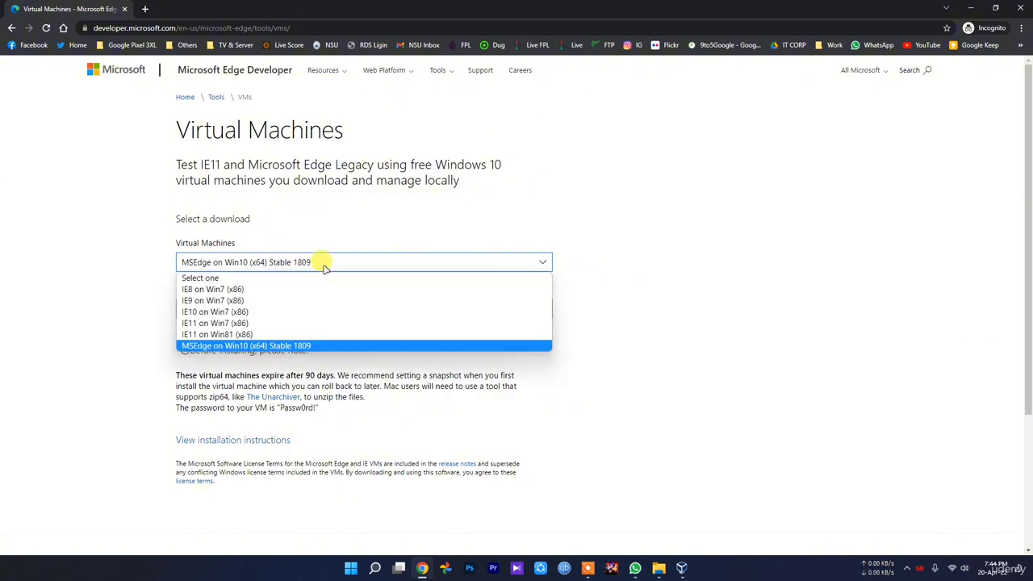
pyautogui.click(323, 262)
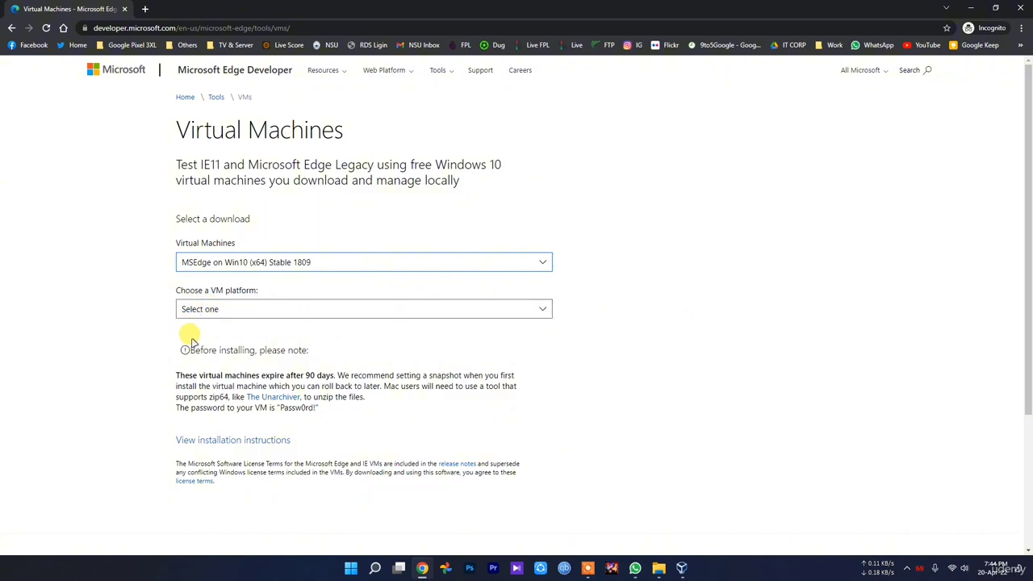
pyautogui.click(245, 310)
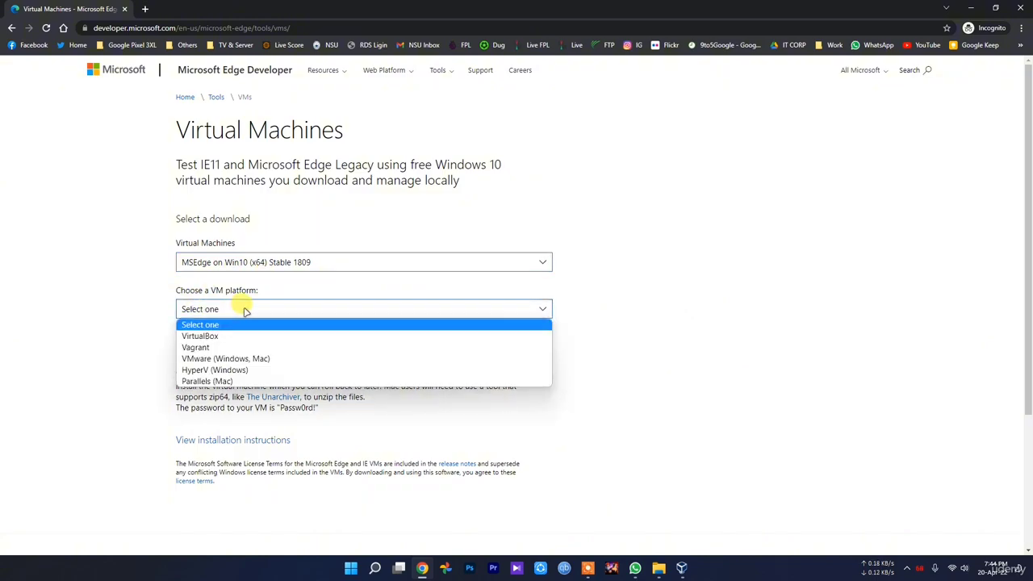
pyautogui.click(223, 338)
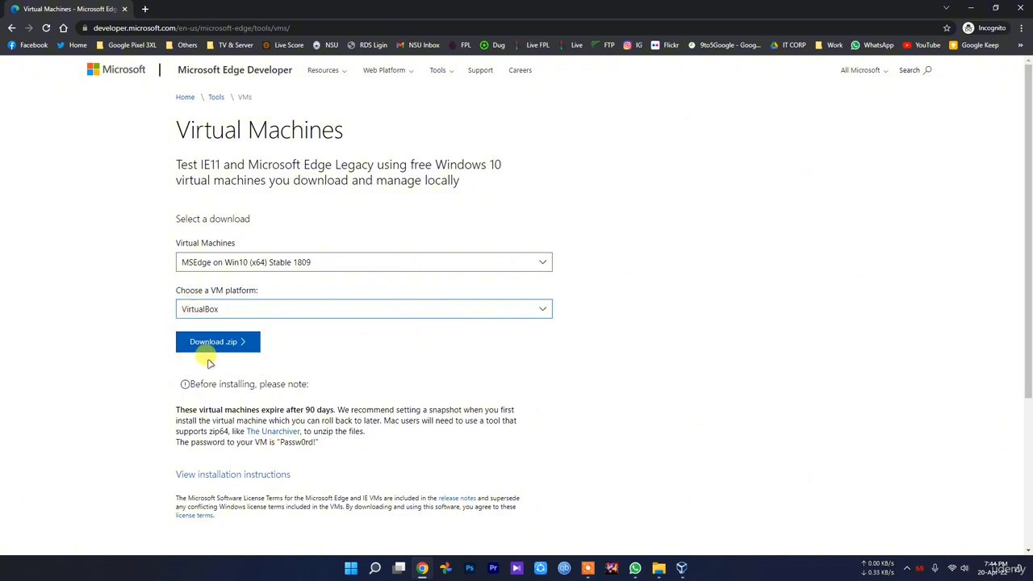
pyautogui.click(211, 347)
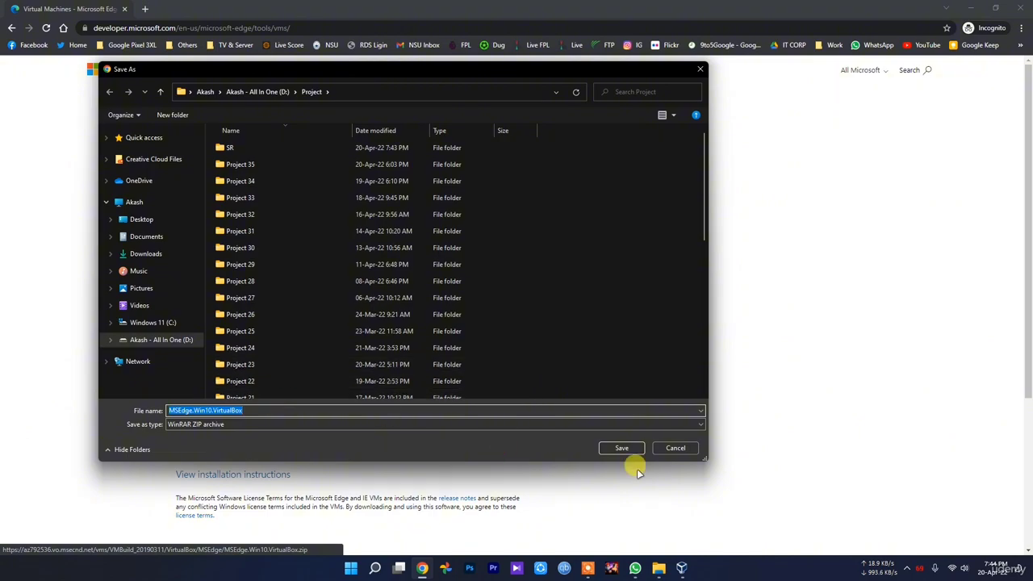
pyautogui.click(690, 447)
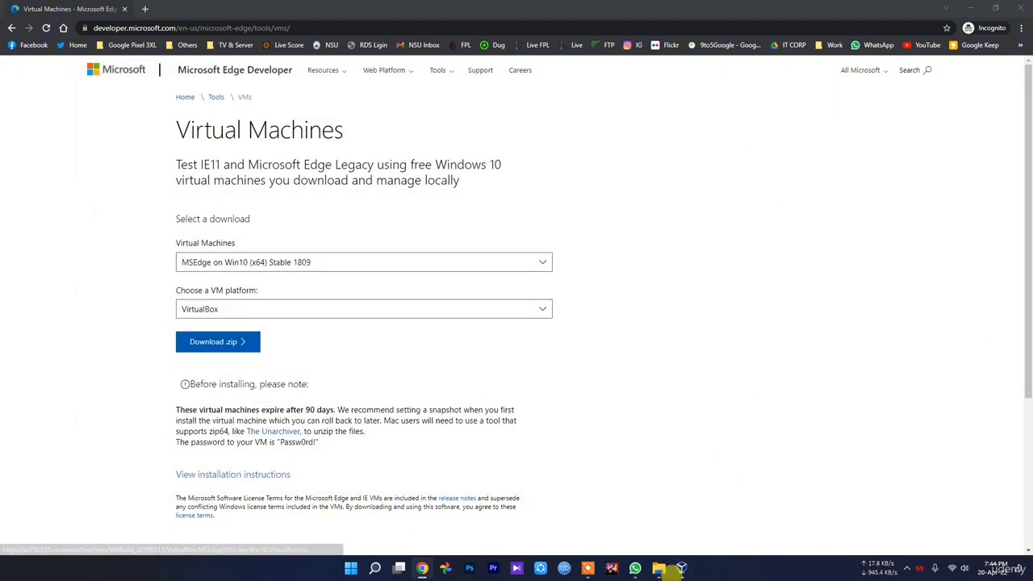
# Switch to File Explorer and open the MSEdge.Win10.VirtualBox folder to check the extracted virtual machine file.
pyautogui.click(659, 570)
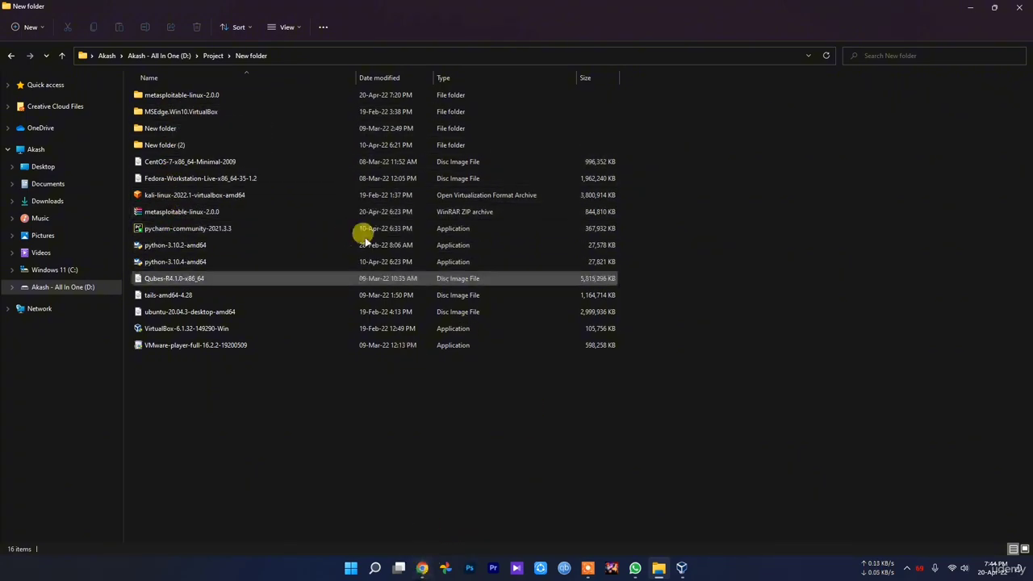
pyautogui.doubleClick(212, 110)
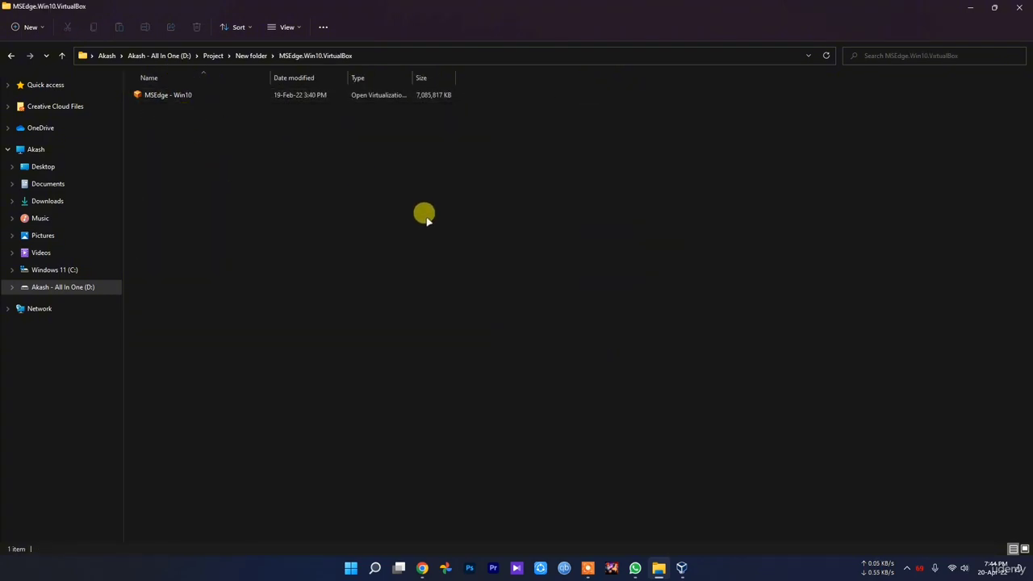
pyautogui.click(682, 568)
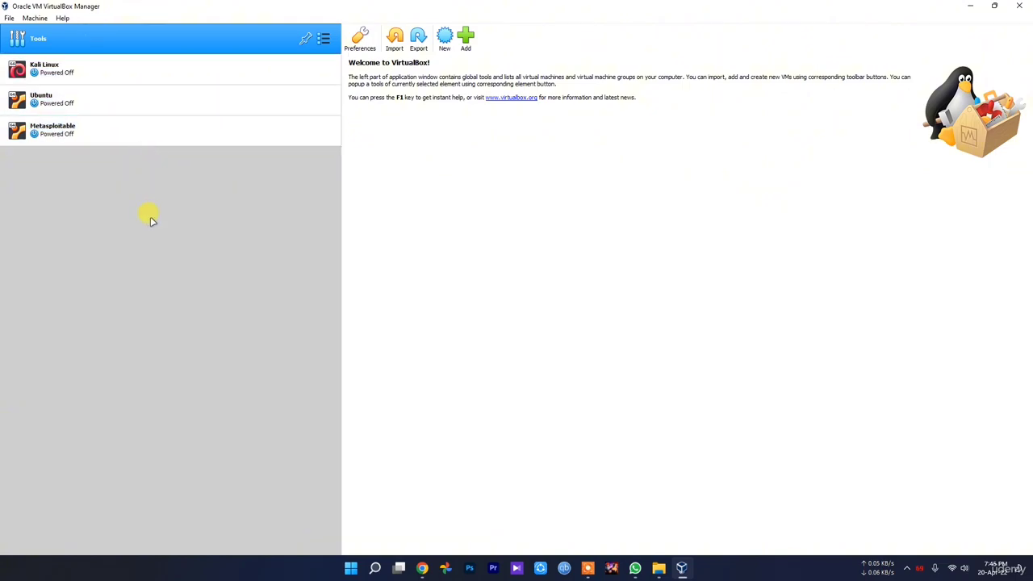
pyautogui.click(659, 568)
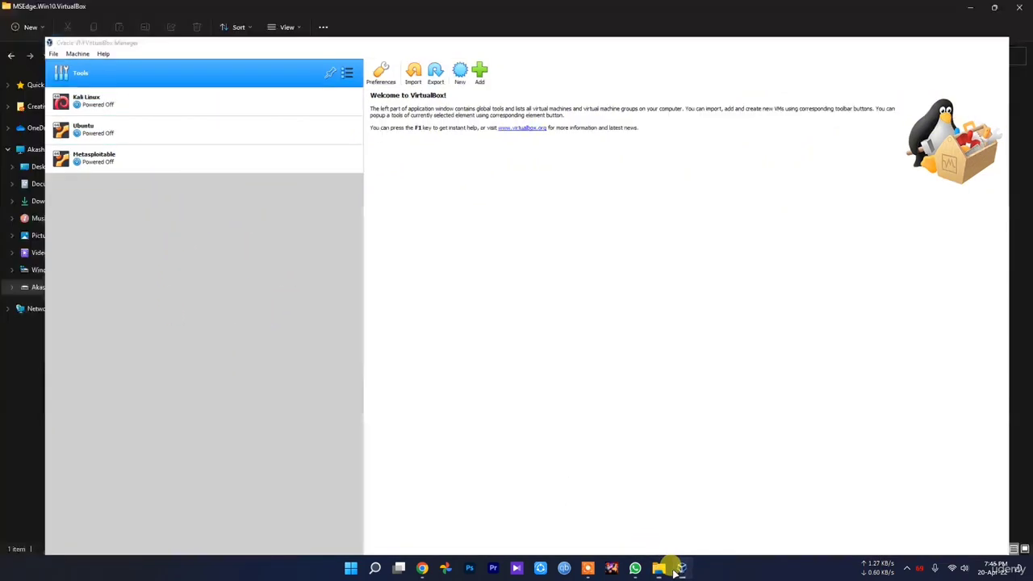
pyautogui.click(422, 568)
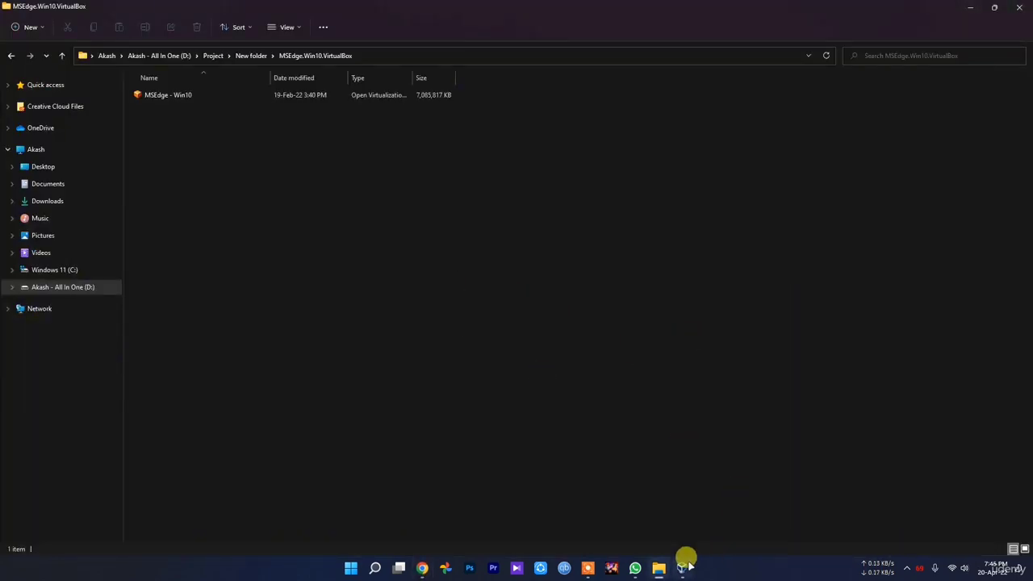
# Switch to VirtualBox and start a new virtual machine named Windows 10, with type Microsoft Windows and version Windows 10 (64-bit).
pyautogui.click(682, 567)
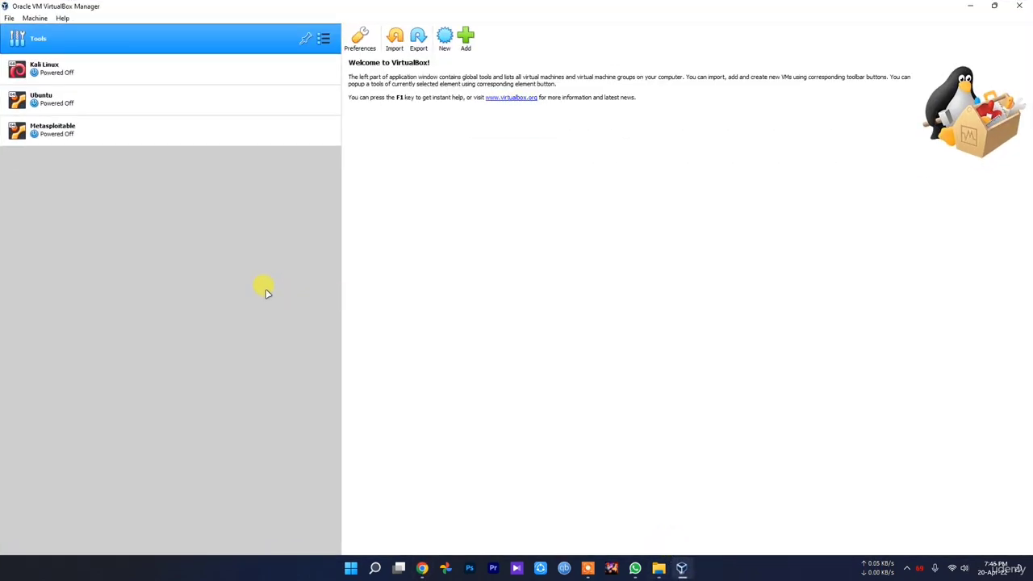
pyautogui.click(445, 38)
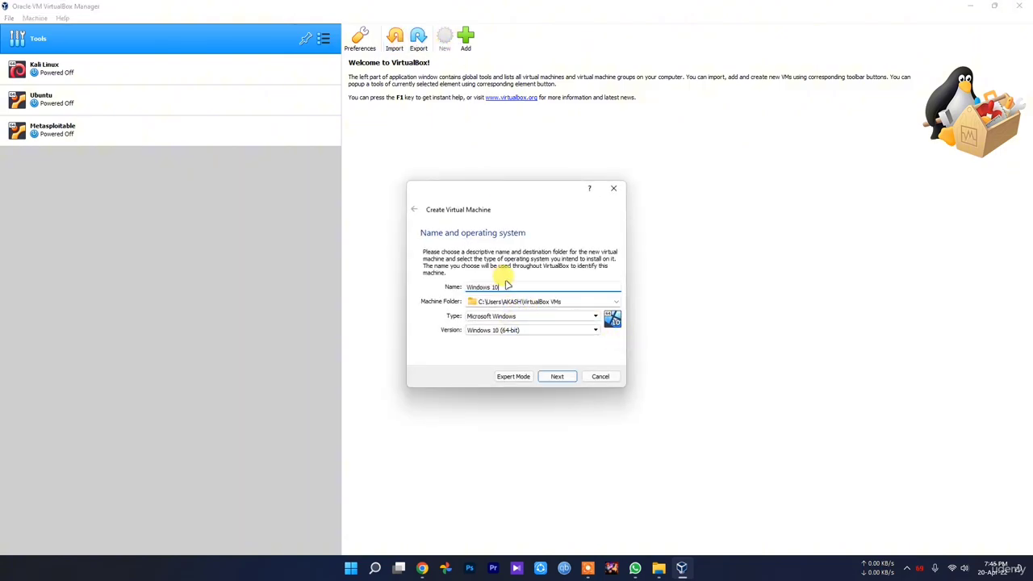
pyautogui.click(523, 320)
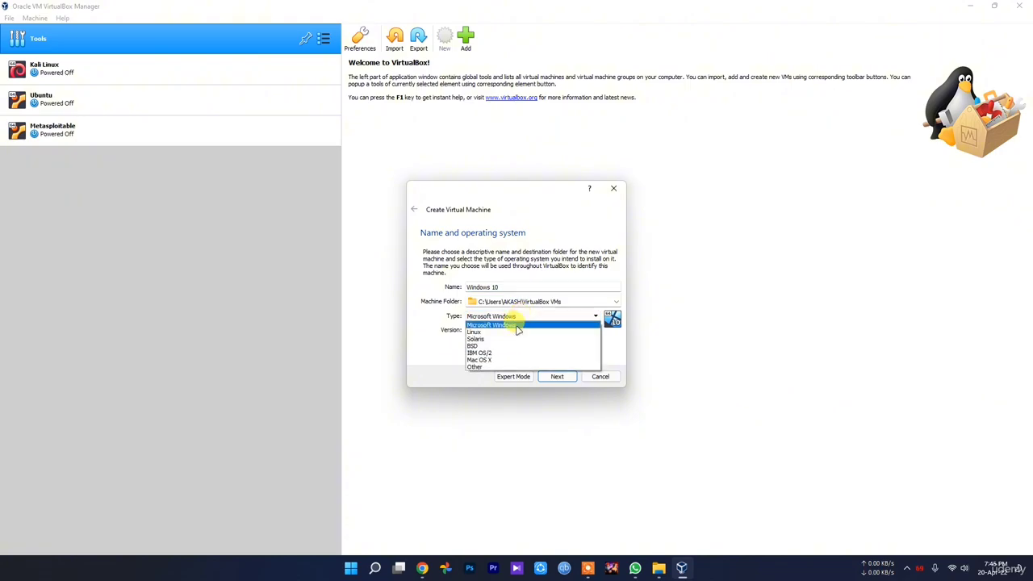
pyautogui.click(492, 325)
pyautogui.click(517, 330)
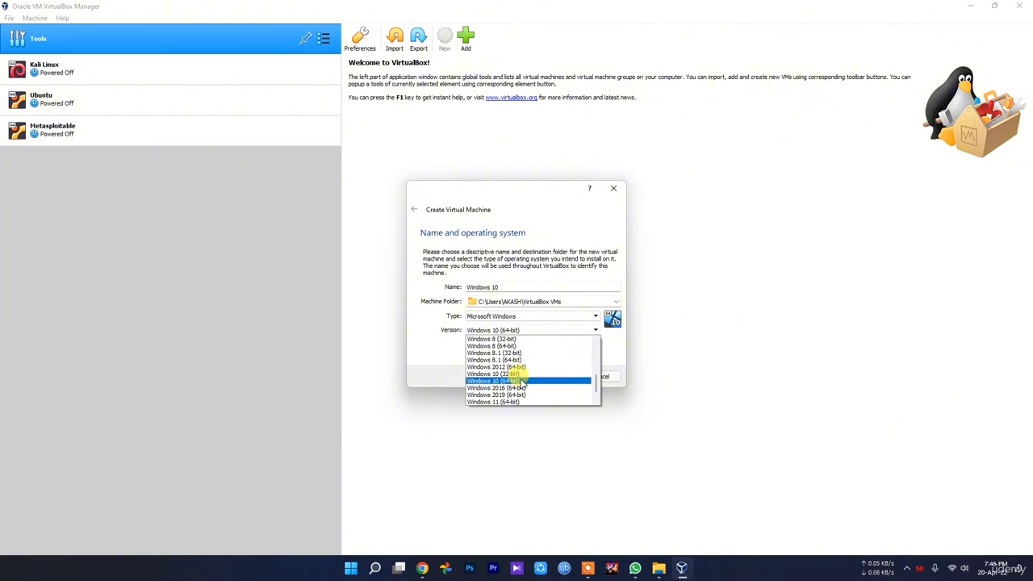
pyautogui.click(521, 383)
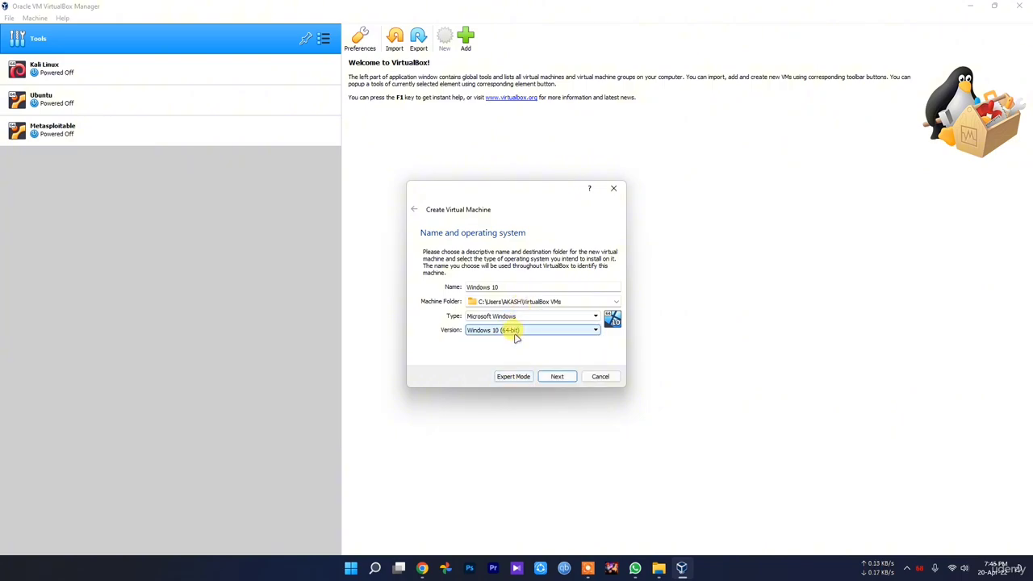
pyautogui.click(516, 333)
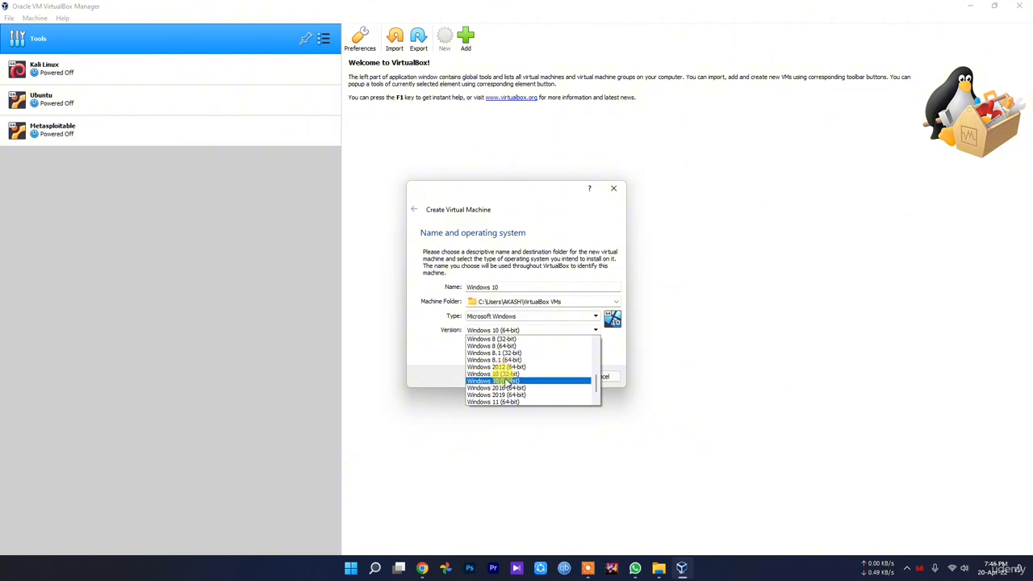
pyautogui.click(415, 355)
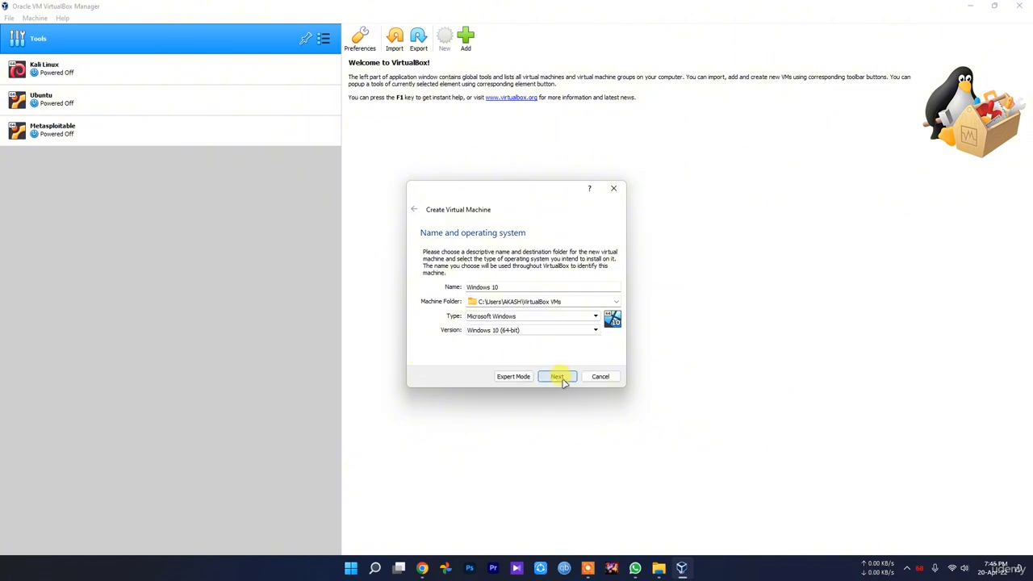
# Check the default machine folder location by browsing drive C: in File Explorer to the user's VirtualBox VMs folder.
pyautogui.click(614, 305)
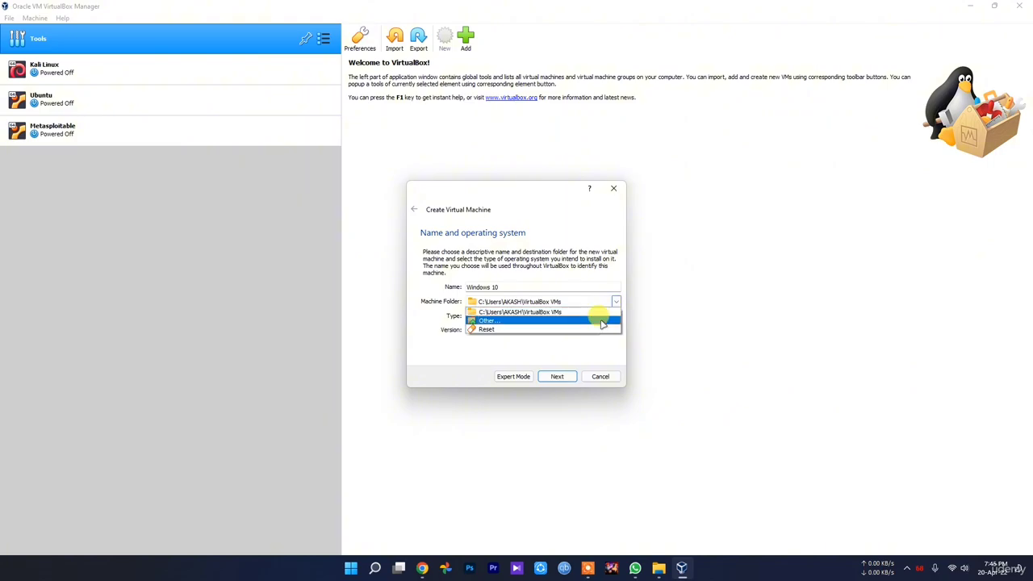
pyautogui.click(476, 364)
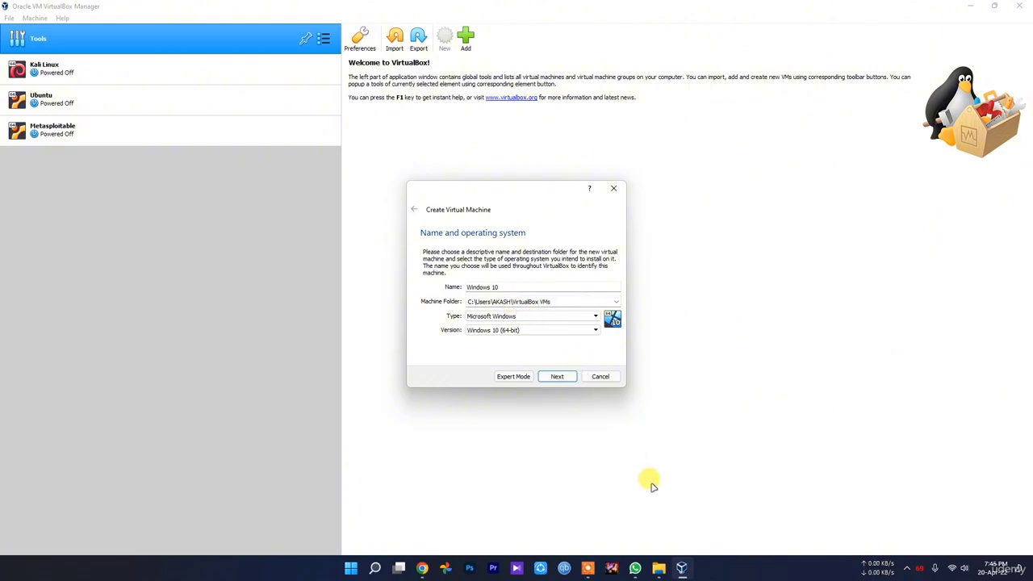
pyautogui.click(1031, 569)
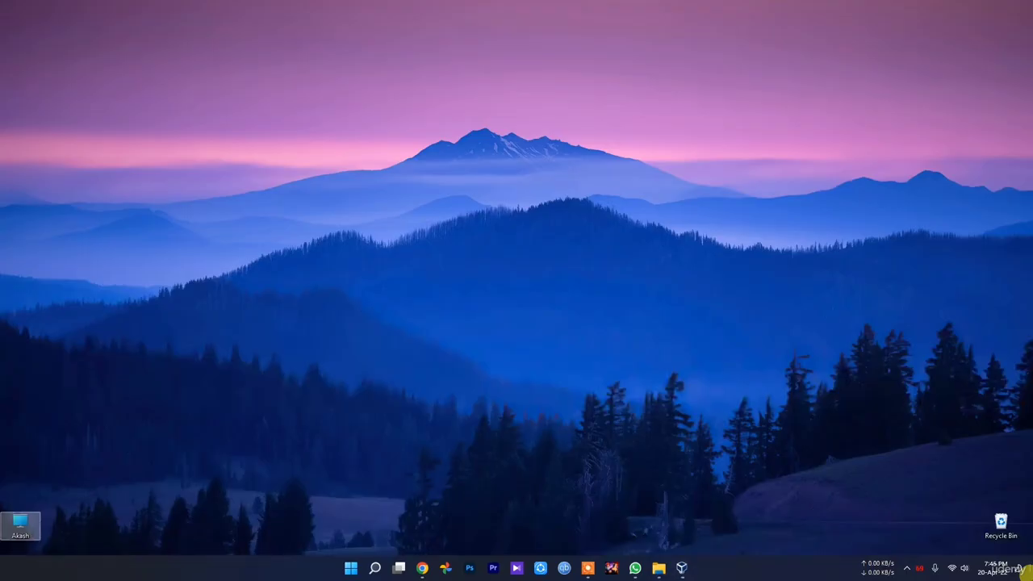
pyautogui.doubleClick(18, 524)
pyautogui.doubleClick(134, 118)
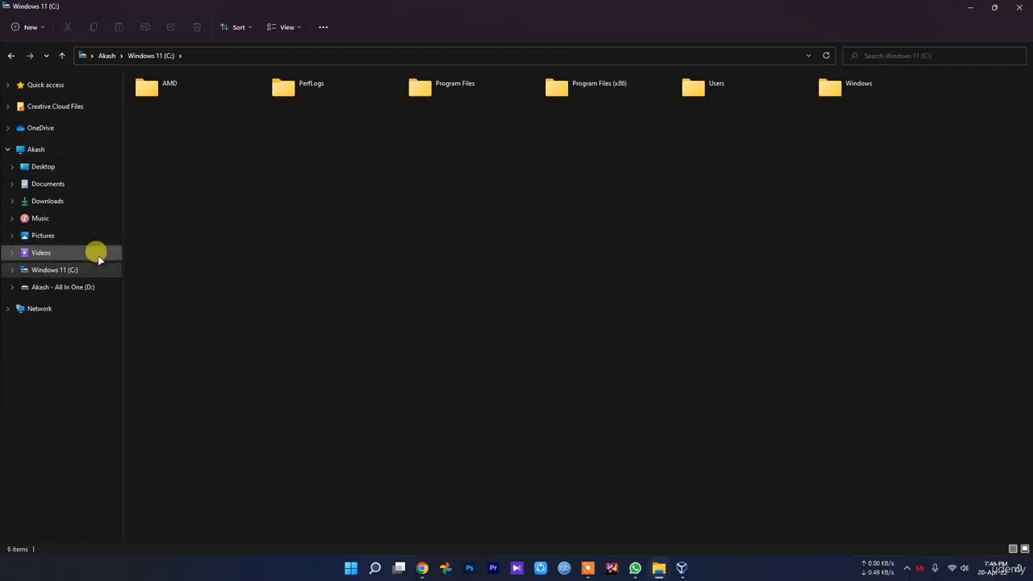
pyautogui.doubleClick(747, 87)
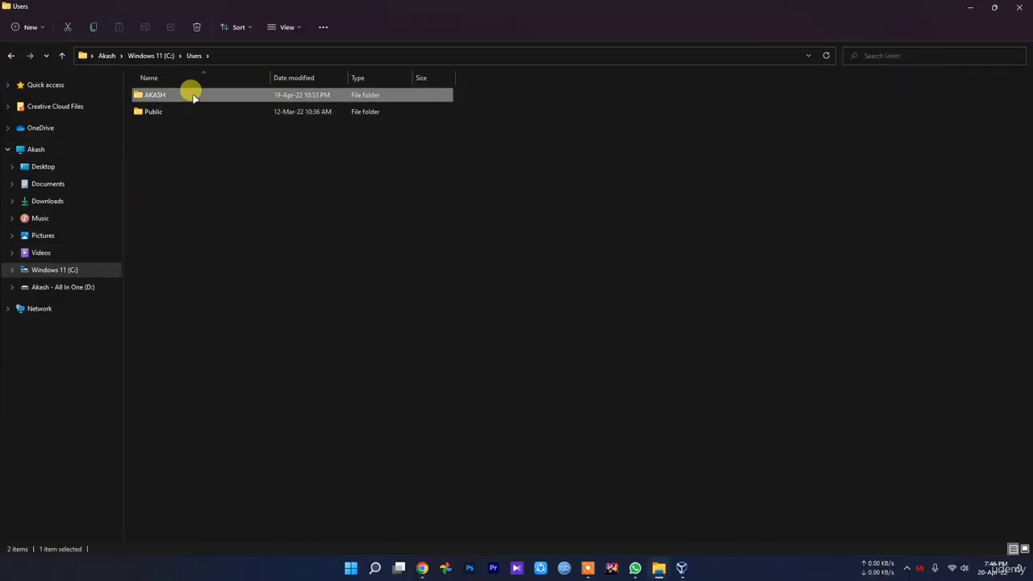
pyautogui.doubleClick(191, 95)
pyautogui.doubleClick(169, 519)
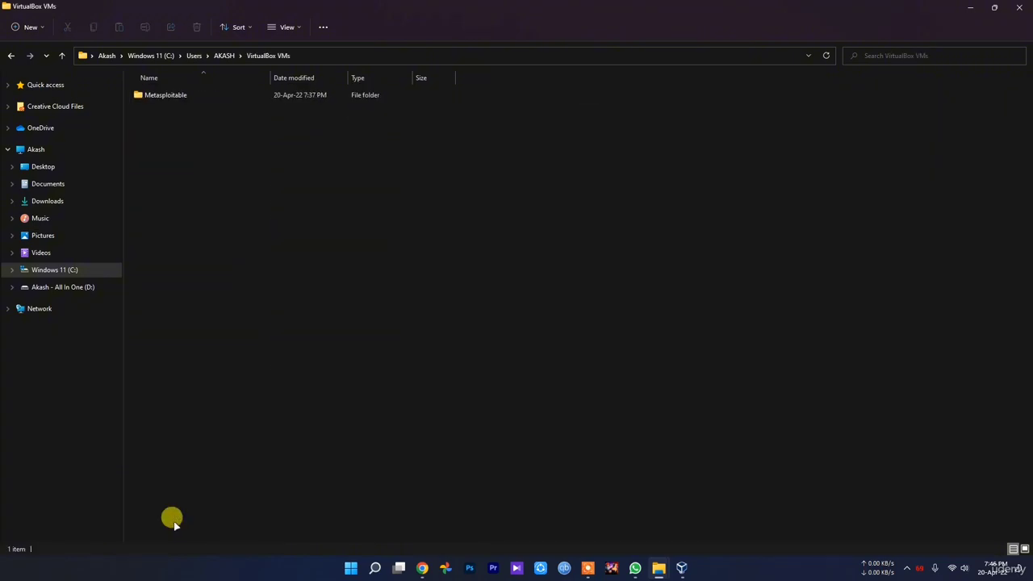
pyautogui.click(178, 95)
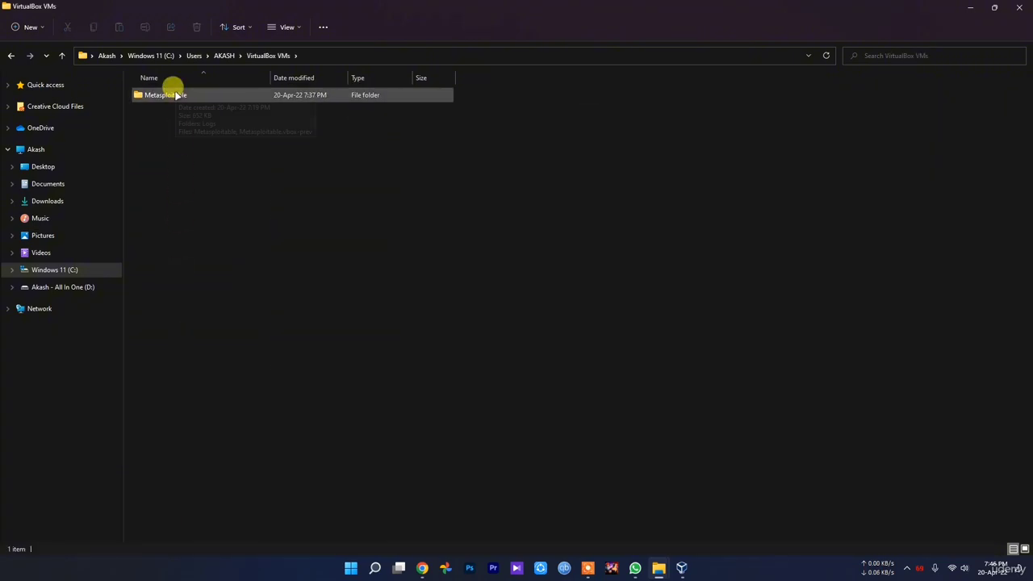
pyautogui.click(176, 95)
# Go back up from the VirtualBox VMs folder to the drive list and open drive D: to view its folders.
pyautogui.hotkey('alt', 'Up')
pyautogui.hotkey('alt', 'Up')
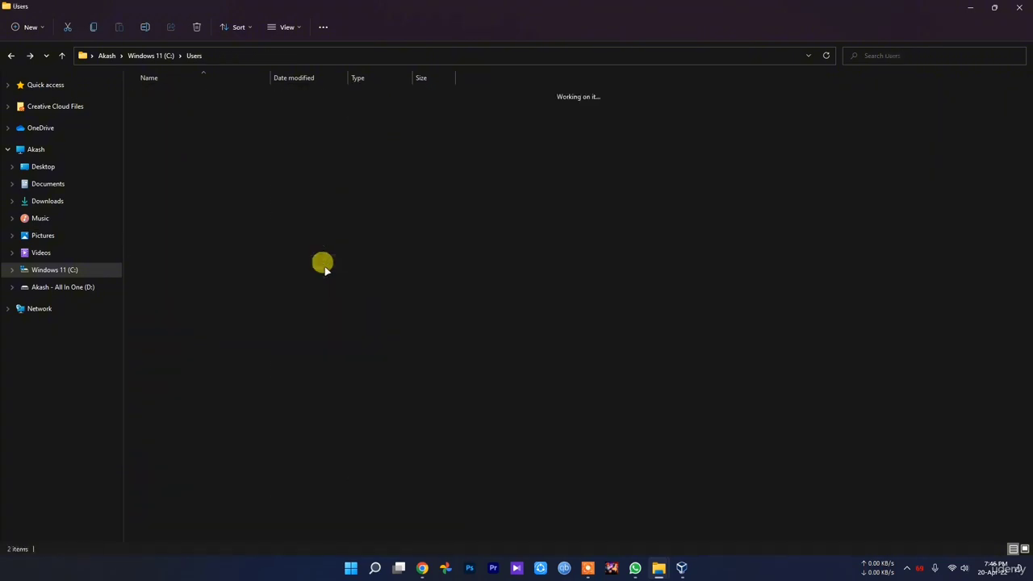
pyautogui.hotkey('alt', 'Up')
pyautogui.hotkey('alt', 'Up')
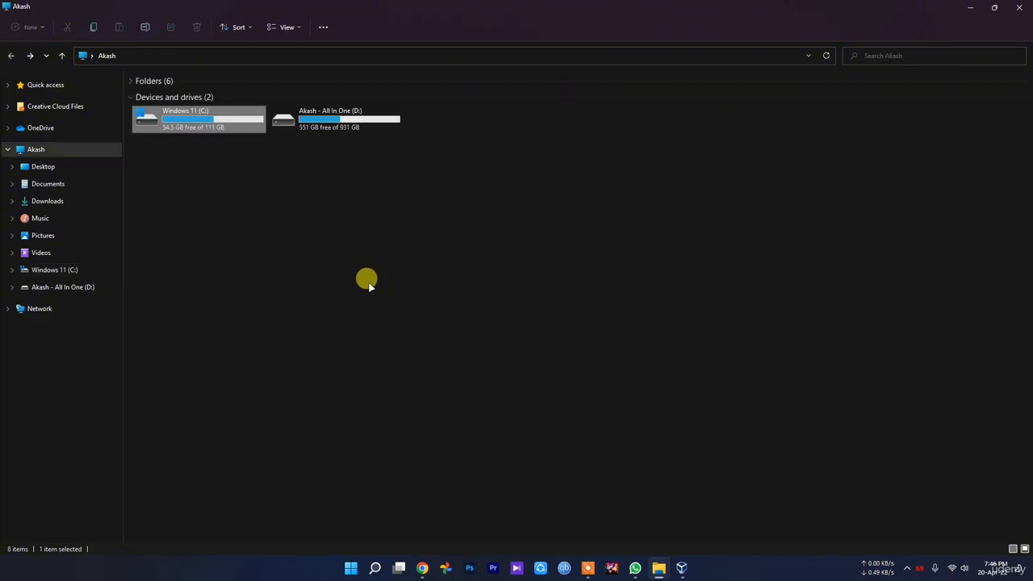
pyautogui.doubleClick(314, 116)
pyautogui.click(907, 567)
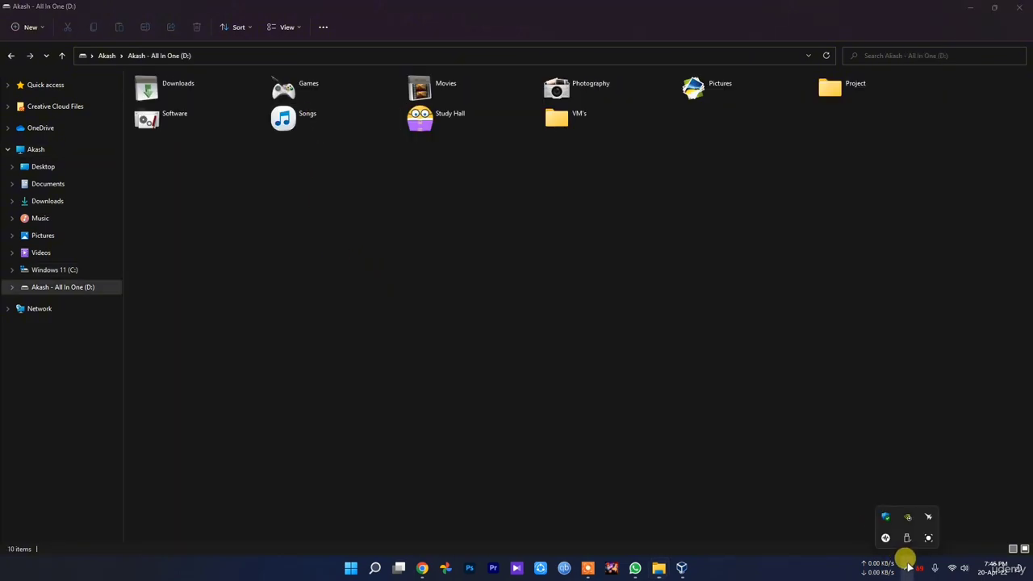
pyautogui.click(927, 537)
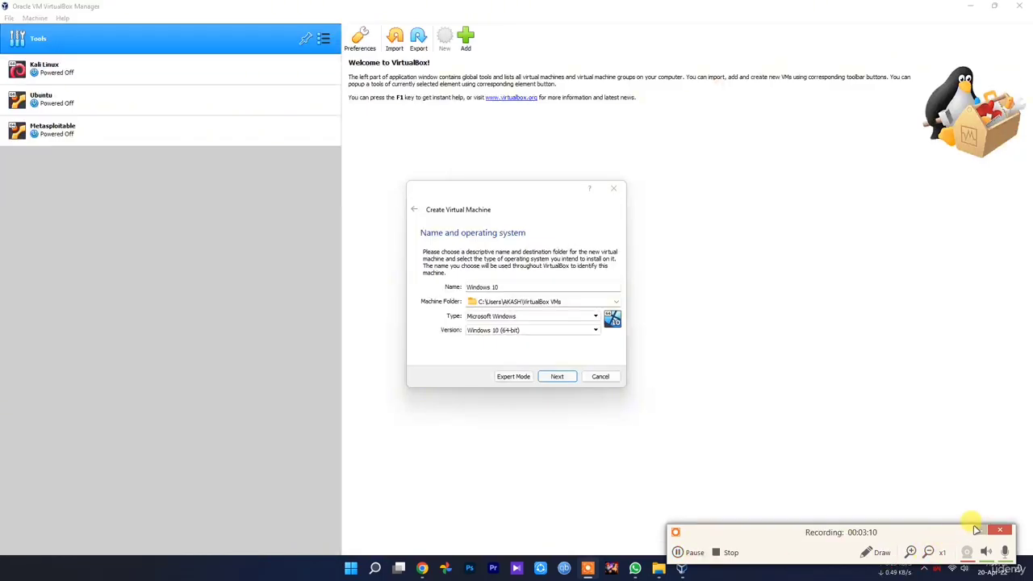
pyautogui.click(978, 531)
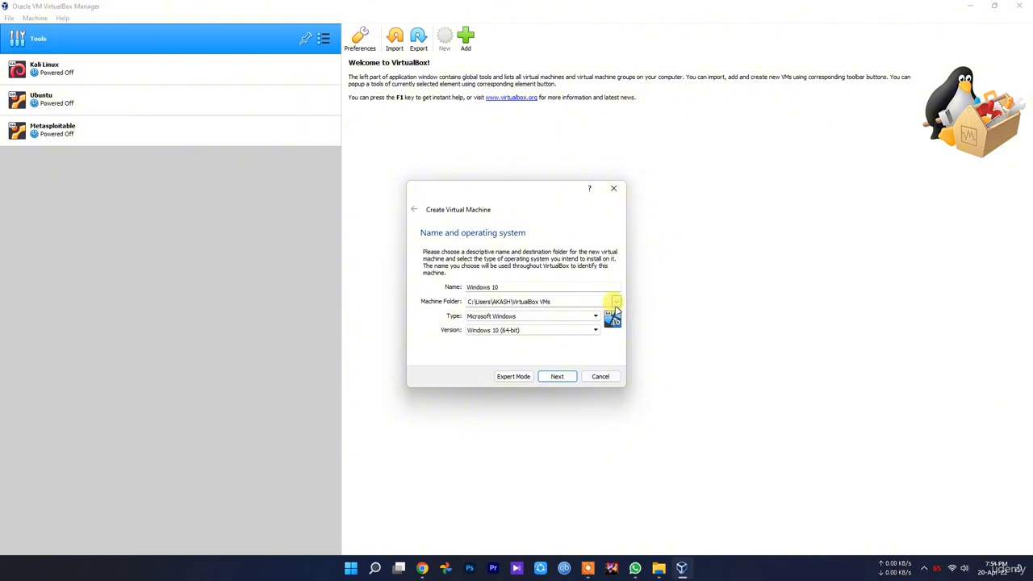
# Set the new machine's folder to the VM's folder on drive D: and continue to the memory size settings.
pyautogui.click(616, 303)
pyautogui.click(550, 320)
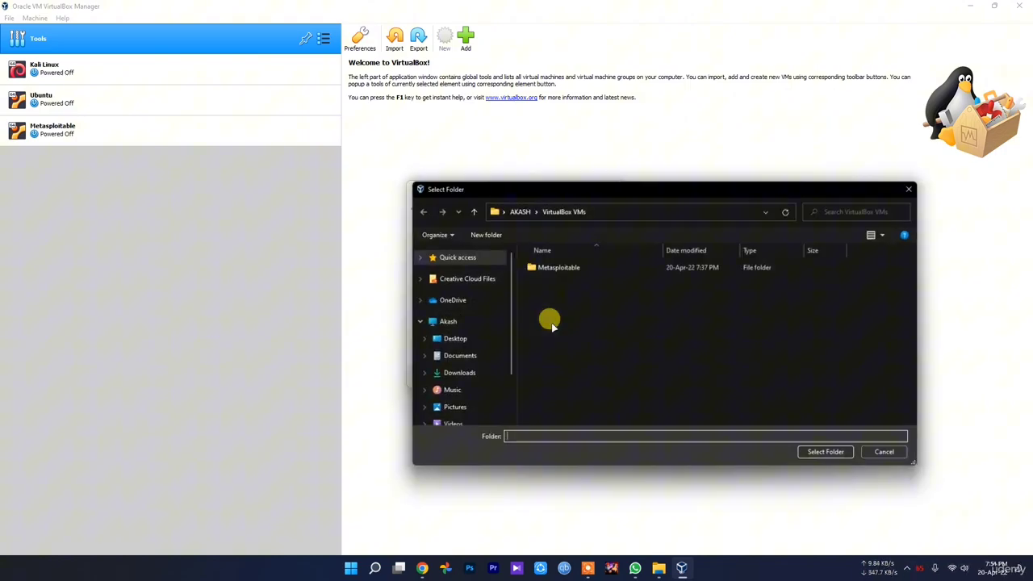
pyautogui.scroll(-2, 458, 404)
pyautogui.click(476, 395)
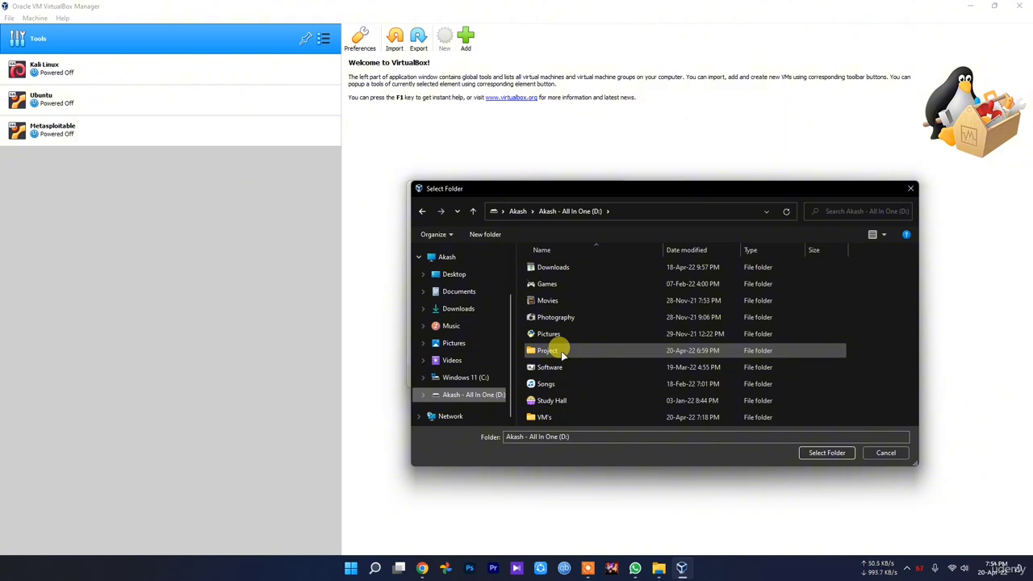
pyautogui.doubleClick(565, 417)
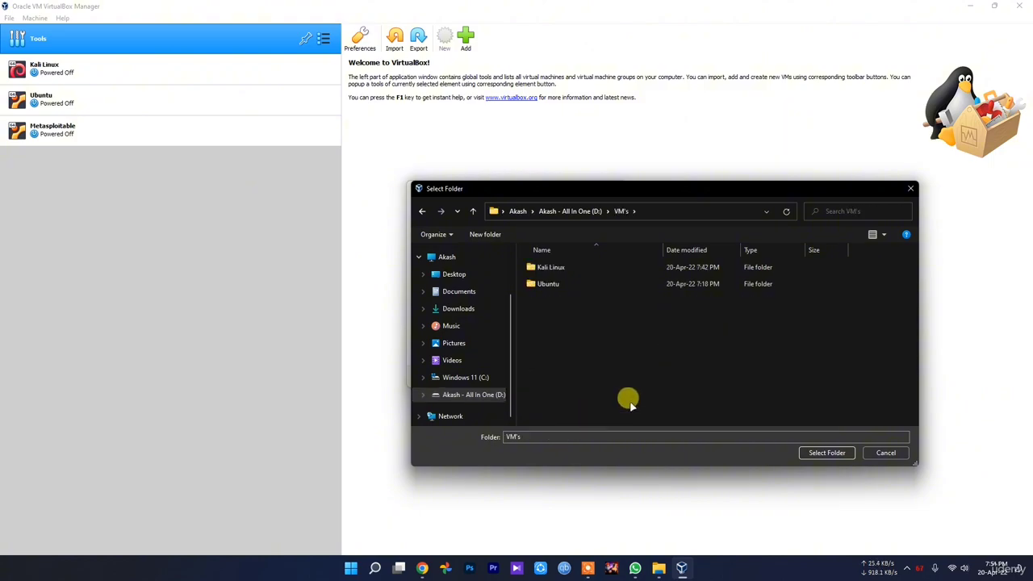
pyautogui.click(831, 452)
pyautogui.click(564, 377)
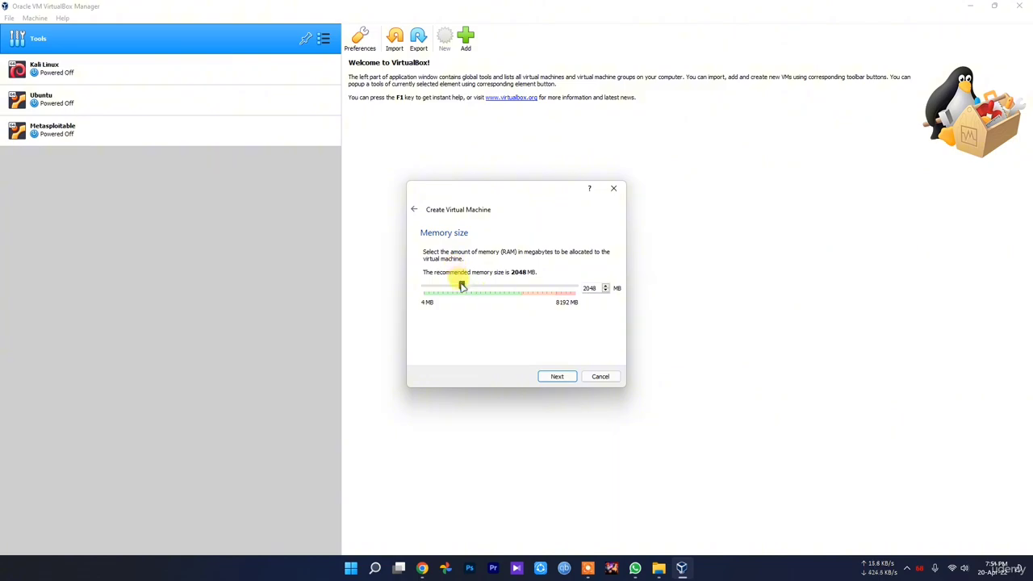
# Try a larger memory allocation, settle on 2048 MB, and continue to the hard disk options.
pyautogui.moveTo(461, 286); pyautogui.dragTo(508, 294)
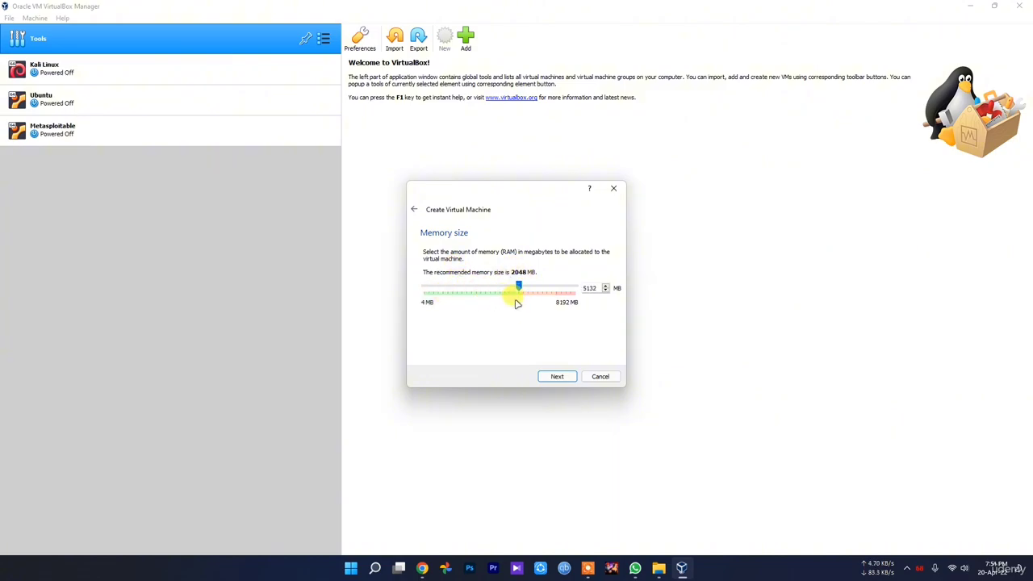
pyautogui.moveTo(519, 286); pyautogui.dragTo(480, 287)
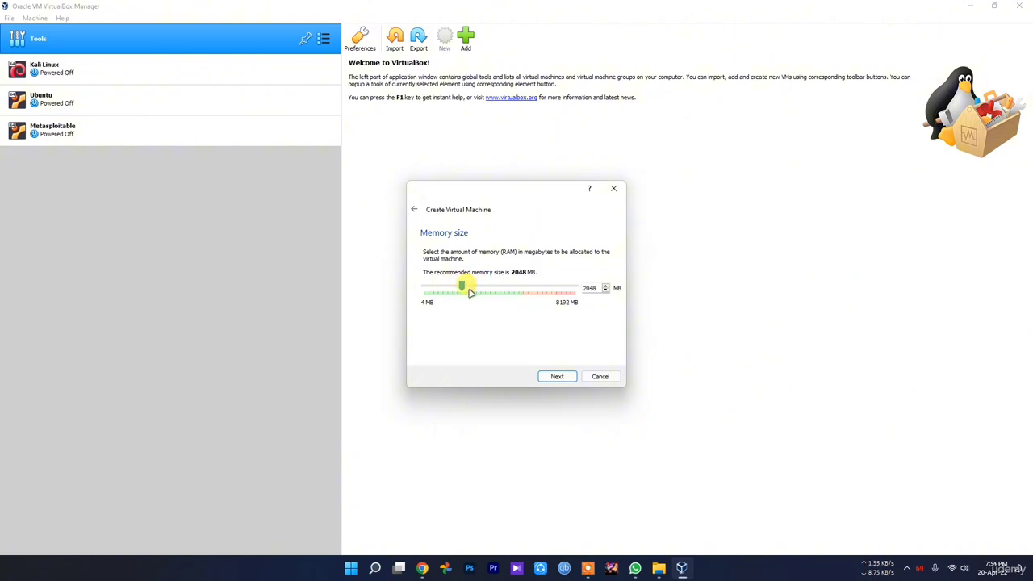
pyautogui.click(557, 376)
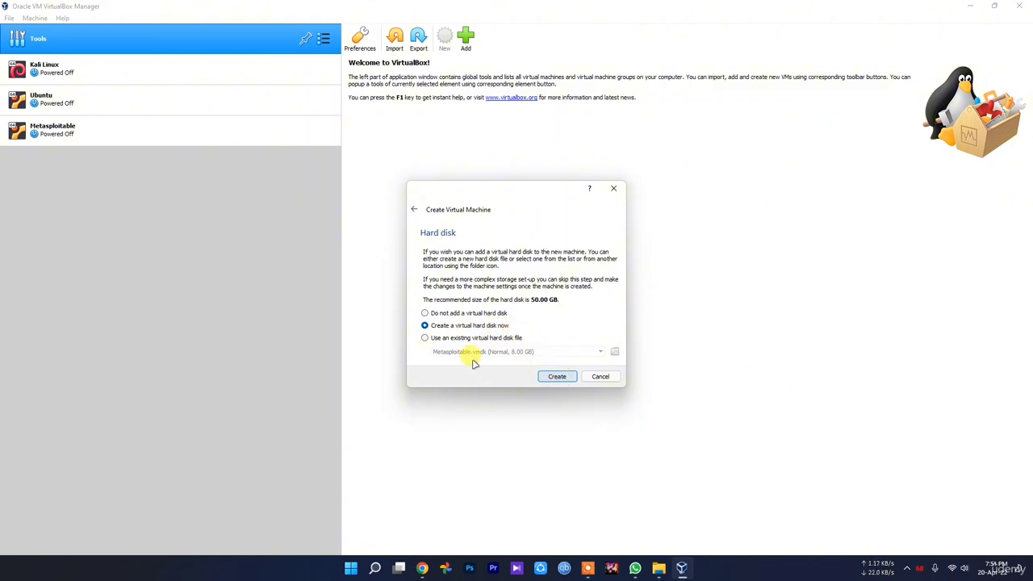
# Examine the size, security and details properties of the MSEdge - Win10 file in File Explorer's MSEdge.Win10.VirtualBox folder.
pyautogui.click(660, 567)
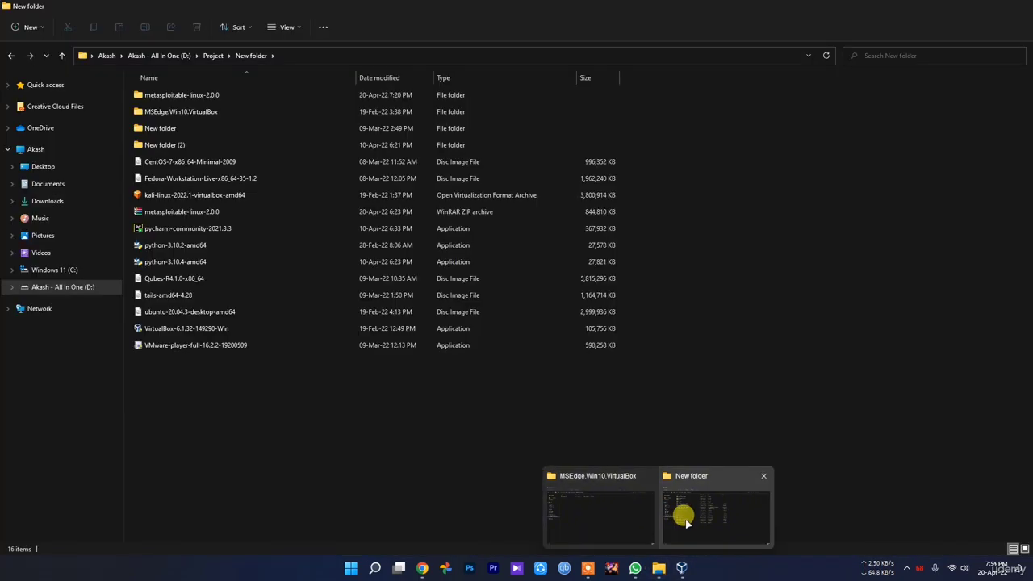
pyautogui.moveTo(587, 517)
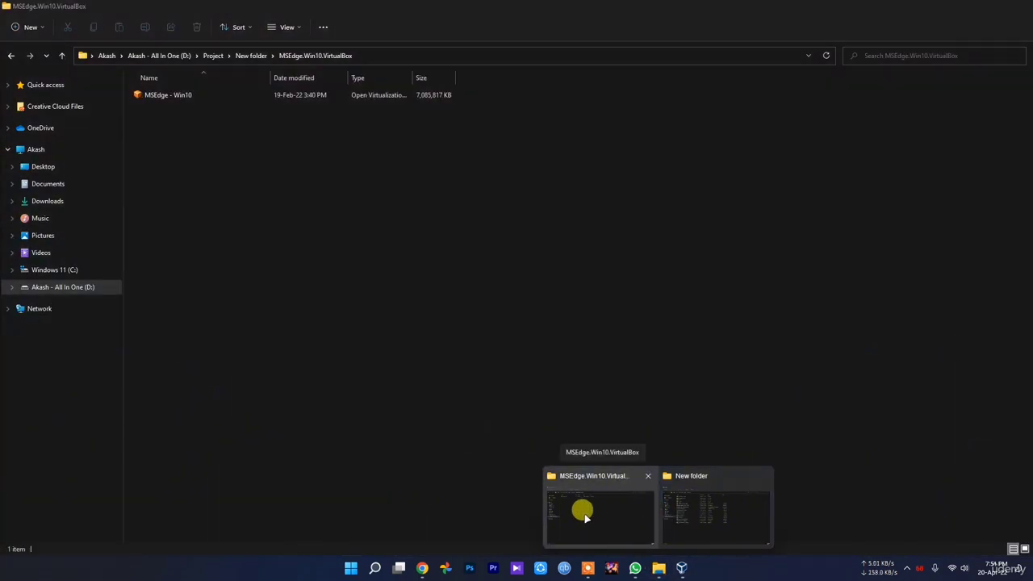
pyautogui.click(587, 517)
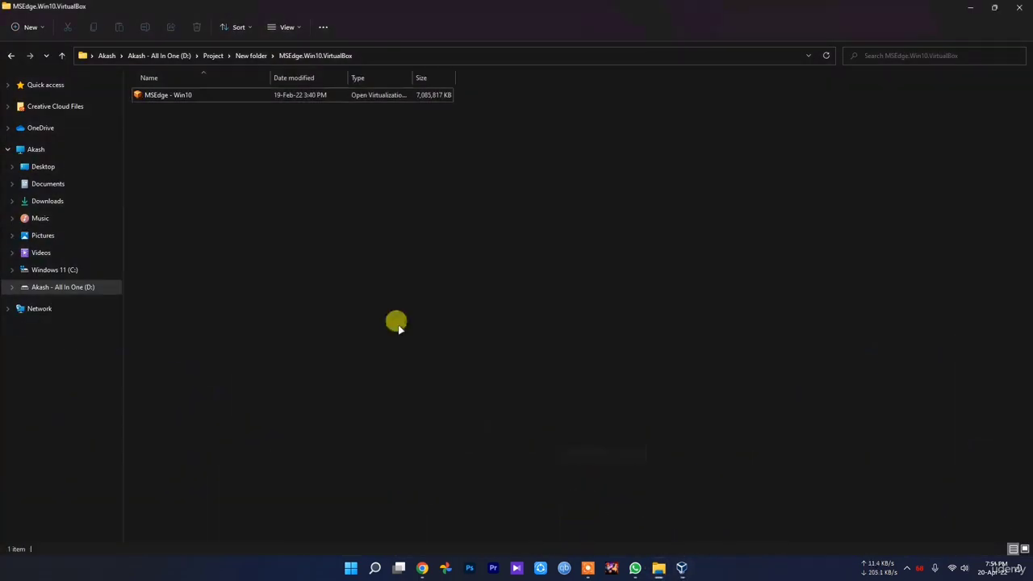
pyautogui.rightClick(190, 96)
pyautogui.click(244, 200)
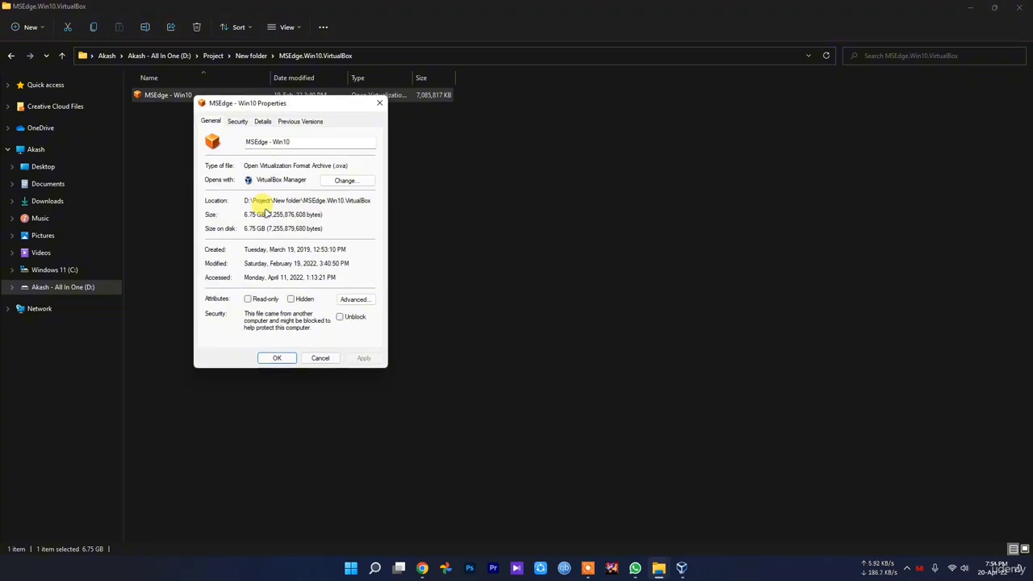
pyautogui.click(237, 121)
pyautogui.click(211, 121)
pyautogui.click(264, 121)
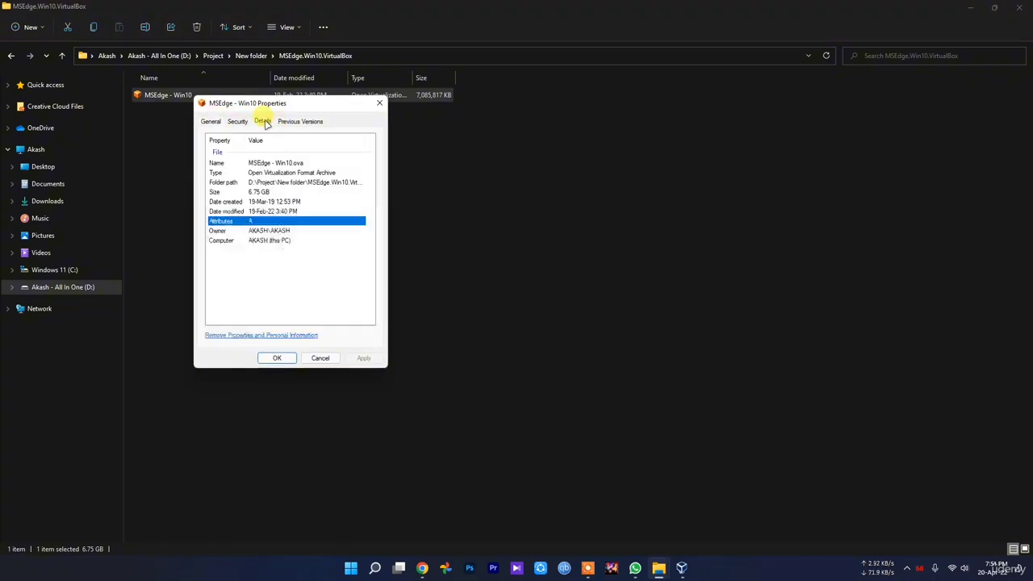
pyautogui.click(327, 358)
# Return to VirtualBox and choose a new virtual hard disk of type VDI (VirtualBox Disk Image) with dynamically allocated storage.
pyautogui.click(682, 569)
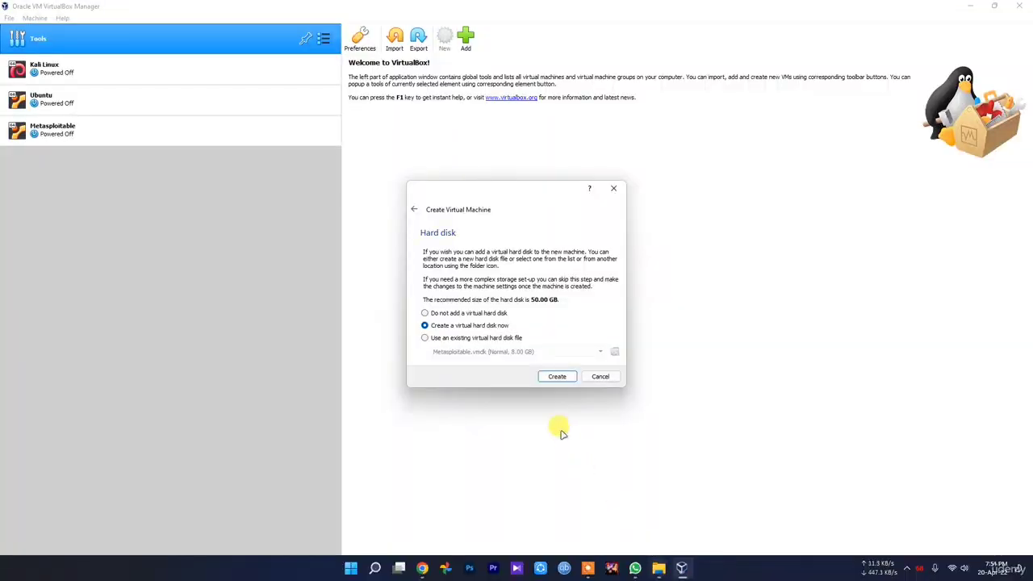
pyautogui.click(557, 377)
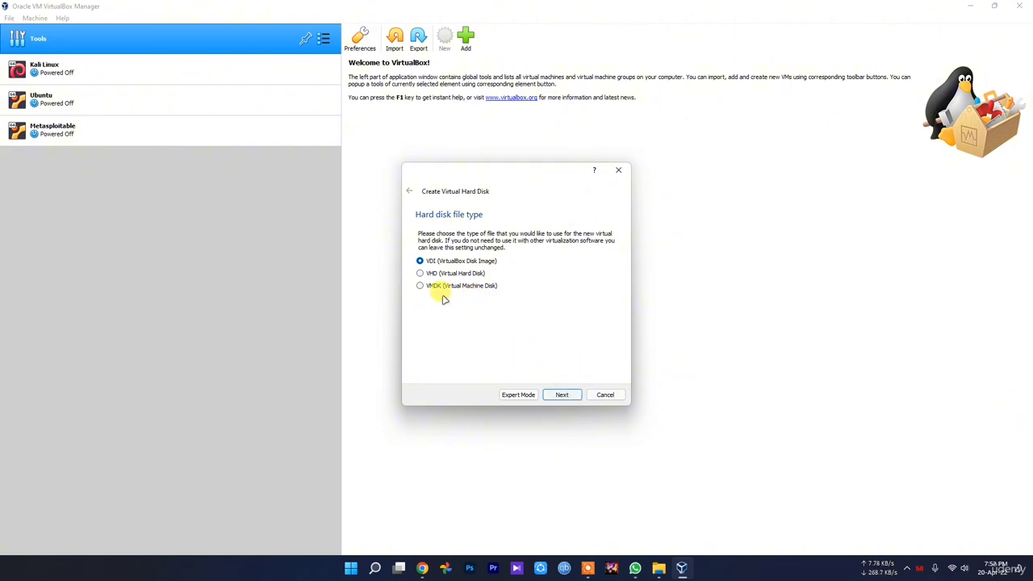
pyautogui.click(567, 394)
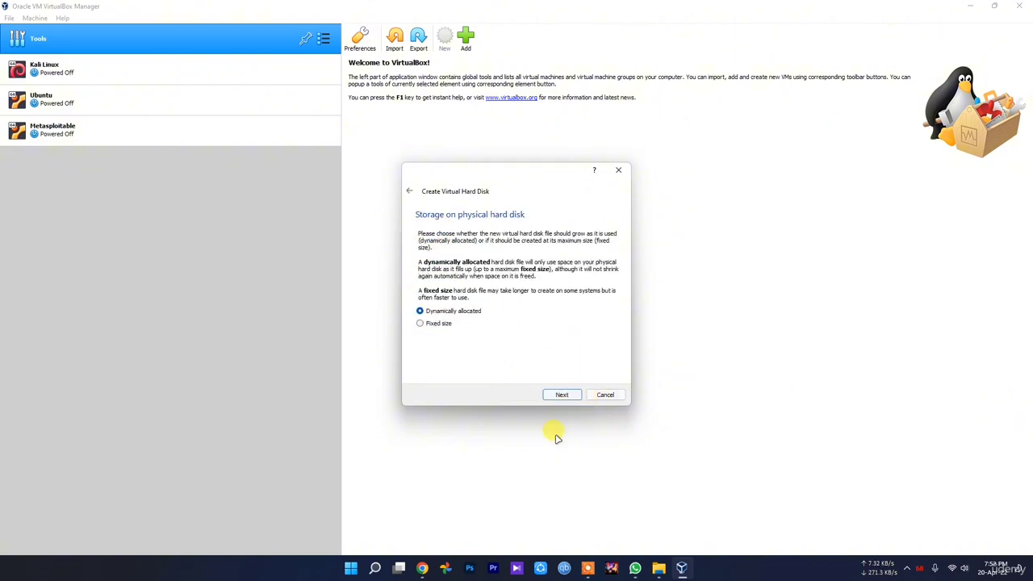
pyautogui.click(568, 397)
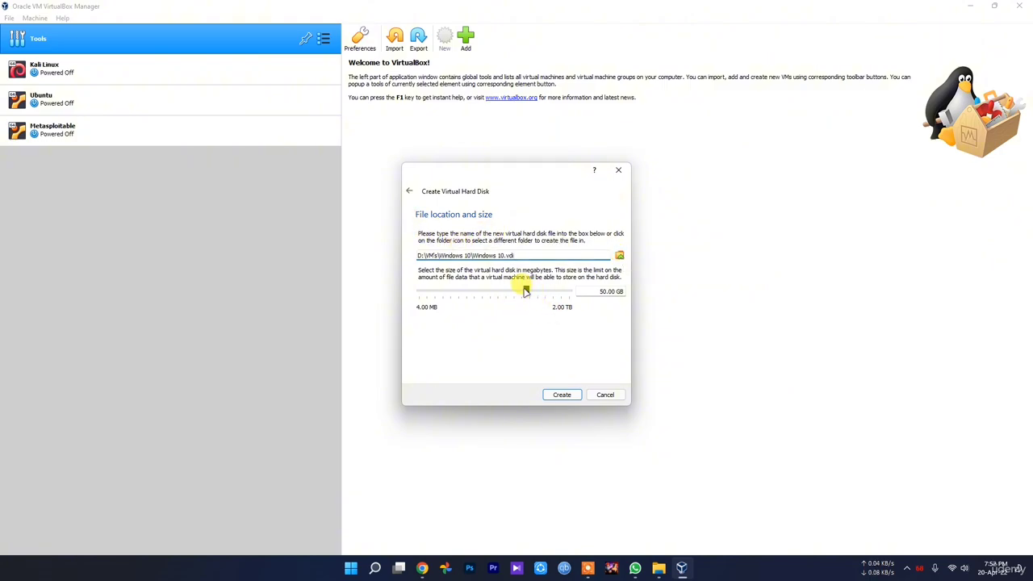
# Set the virtual hard disk size to 45.30 GB and create the Windows 10 machine.
pyautogui.moveTo(525, 292); pyautogui.dragTo(520, 293)
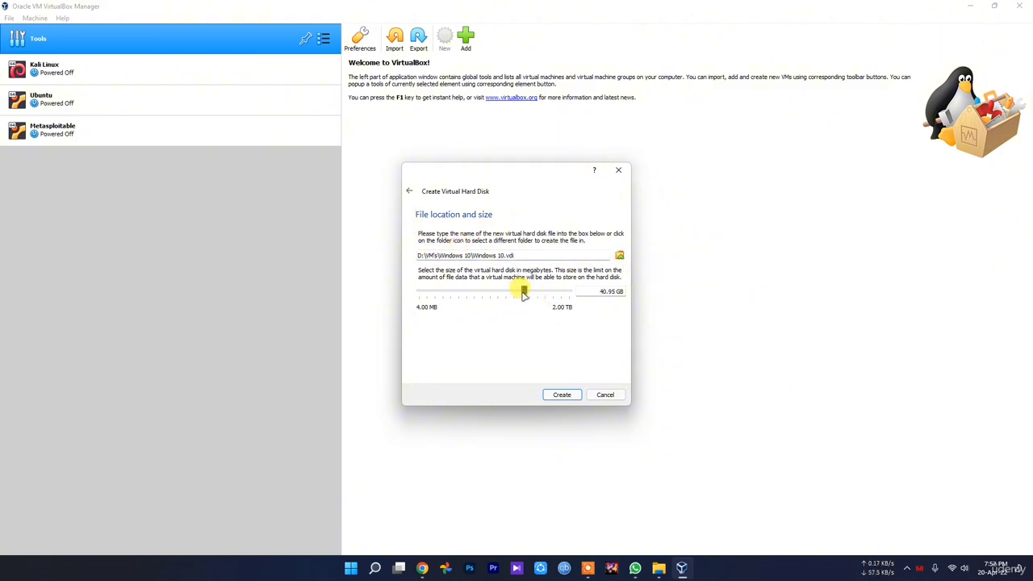
pyautogui.moveTo(521, 300)
pyautogui.click(565, 395)
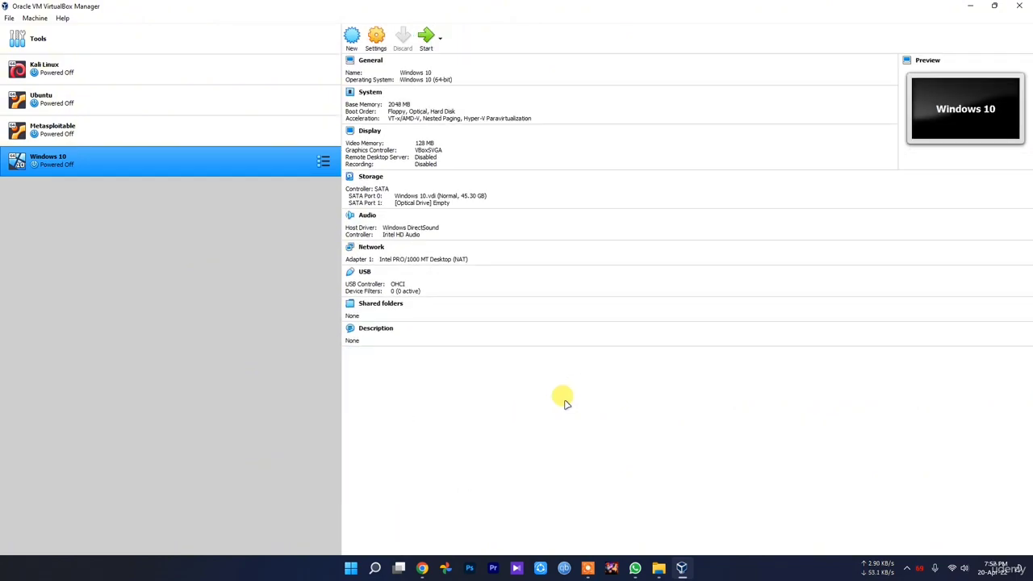
# In the Windows 10 machine's advanced general settings, set both Shared Clipboard and Drag'n'Drop to Bidirectional.
pyautogui.click(377, 42)
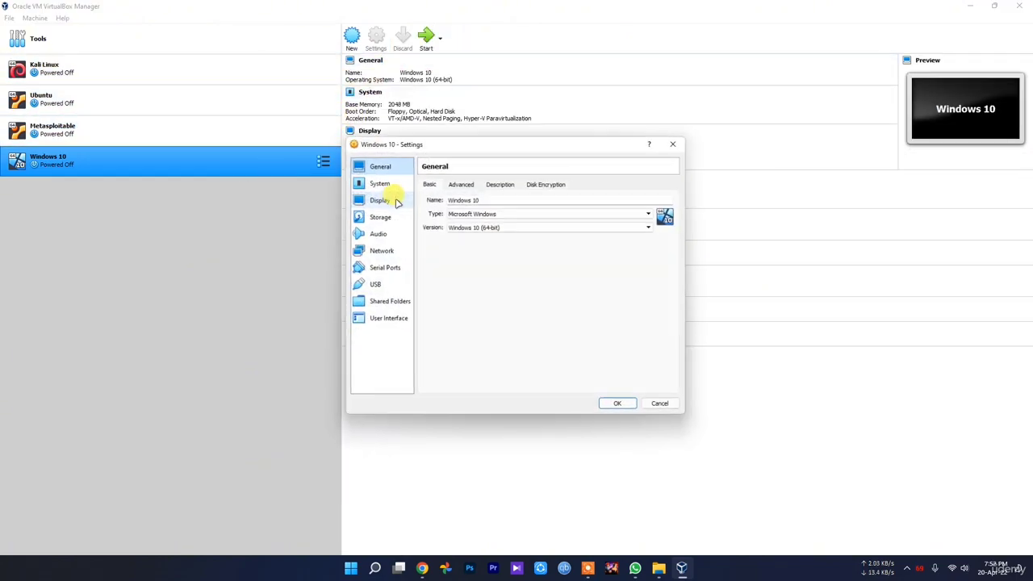
pyautogui.click(471, 185)
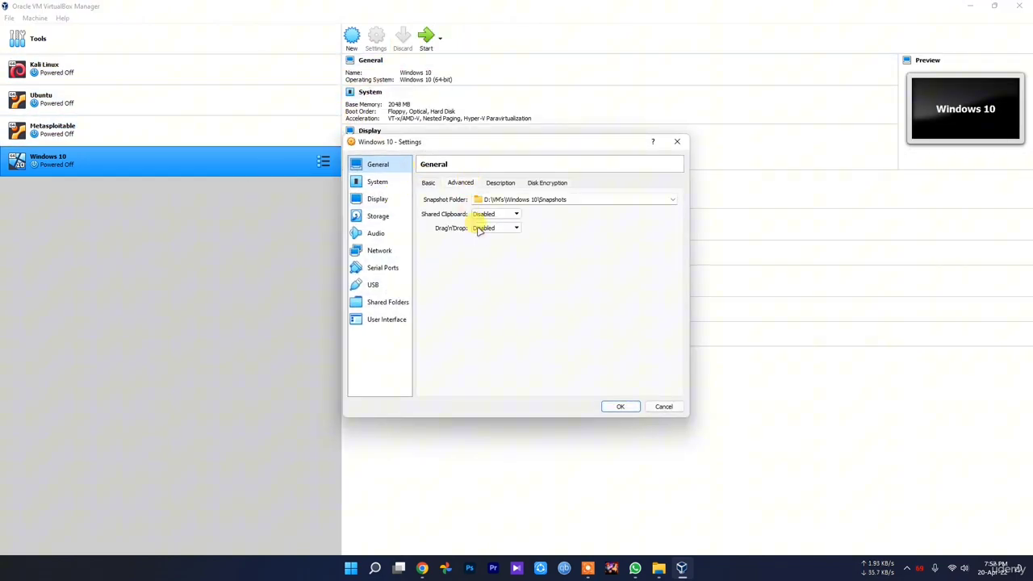
pyautogui.click(498, 214)
pyautogui.click(498, 242)
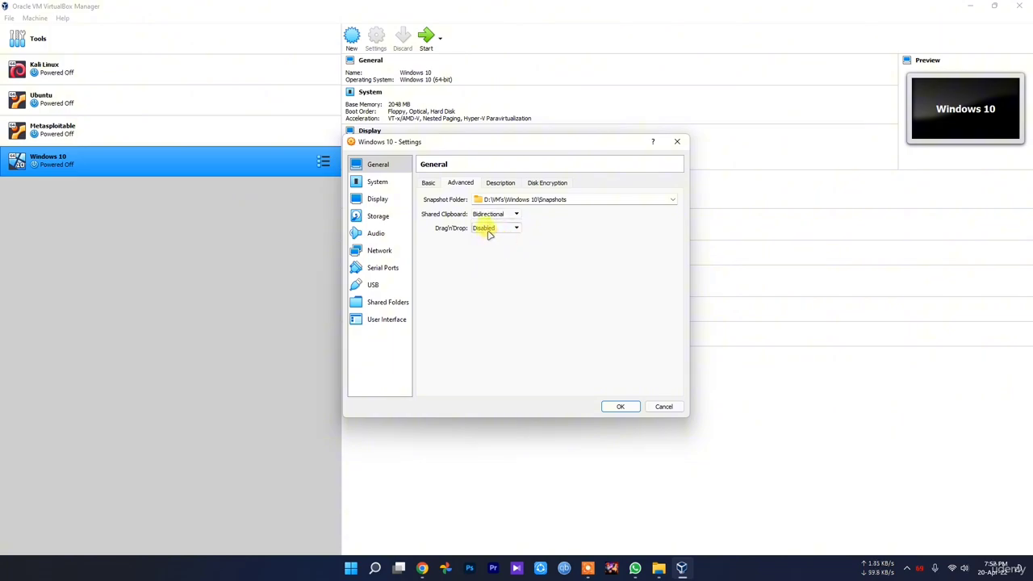
pyautogui.click(490, 229)
pyautogui.click(498, 258)
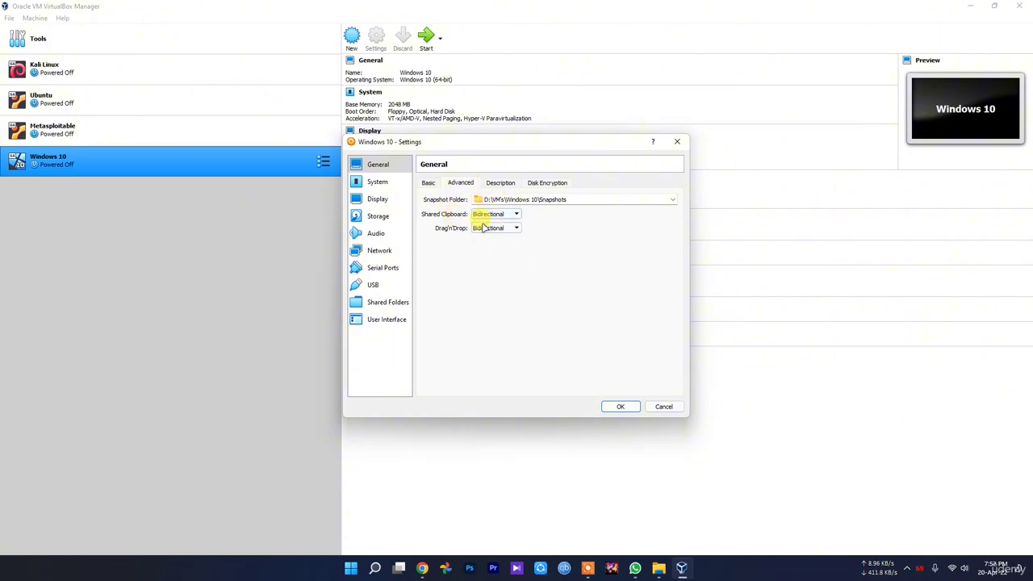
pyautogui.moveTo(422, 565)
pyautogui.click(487, 228)
pyautogui.click(487, 228)
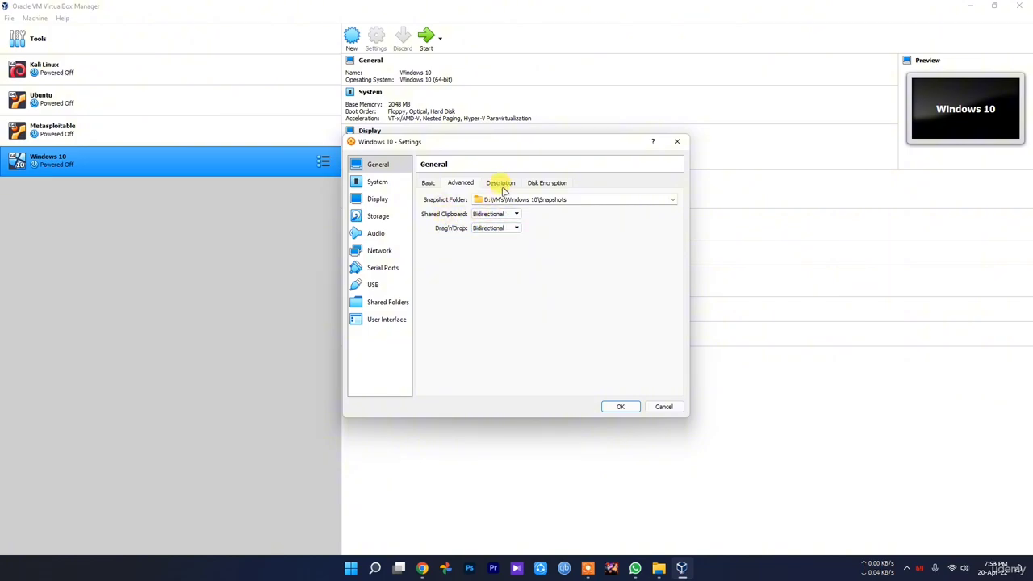
# Review the machine's description, disk encryption, motherboard, processor and display settings.
pyautogui.click(500, 183)
pyautogui.click(568, 184)
pyautogui.click(377, 181)
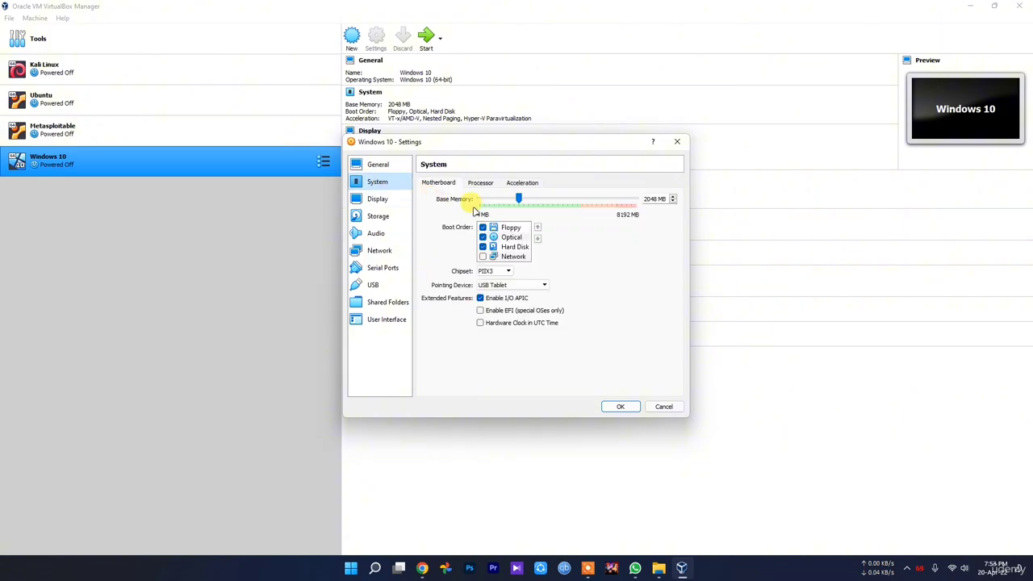
pyautogui.click(480, 183)
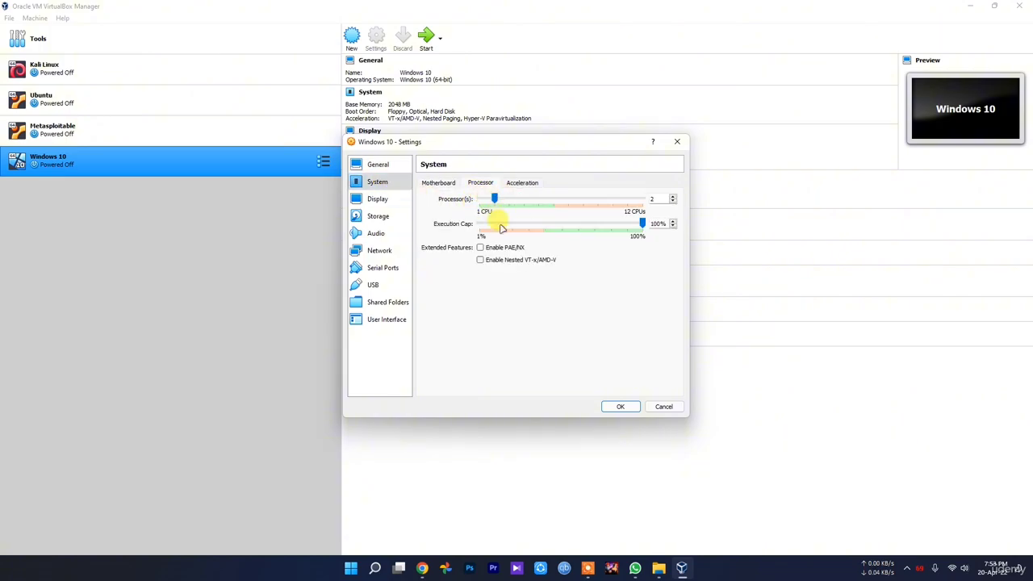
pyautogui.click(387, 199)
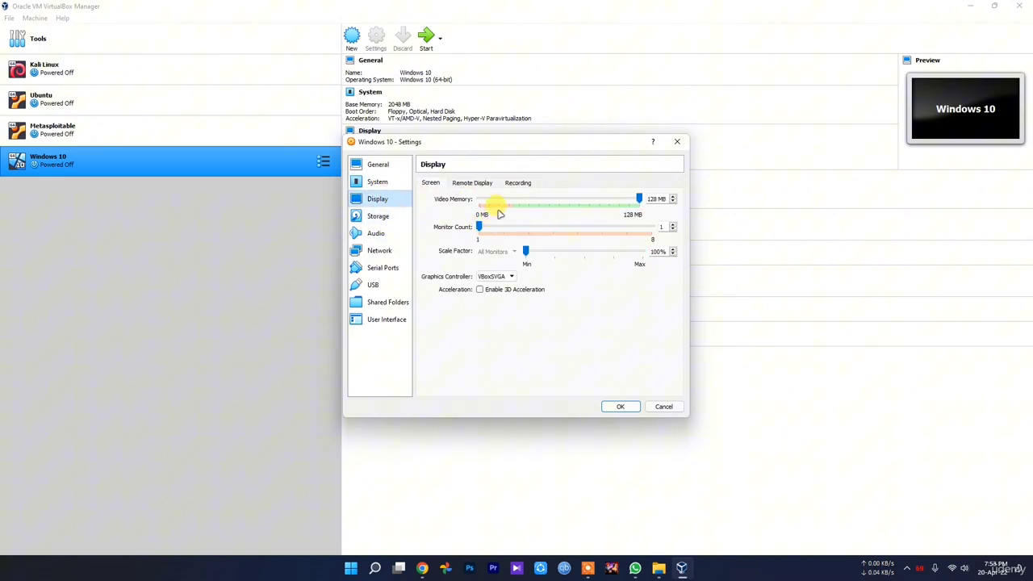
# Try to choose a disk file from the MSEdge.Win10.VirtualBox folder for the machine's empty optical drive.
pyautogui.click(377, 216)
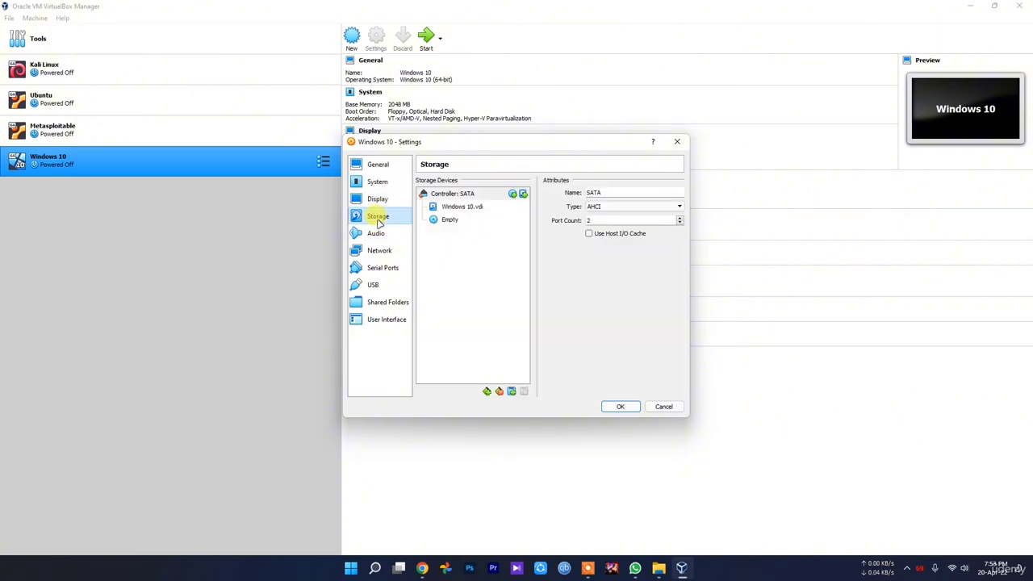
pyautogui.click(465, 223)
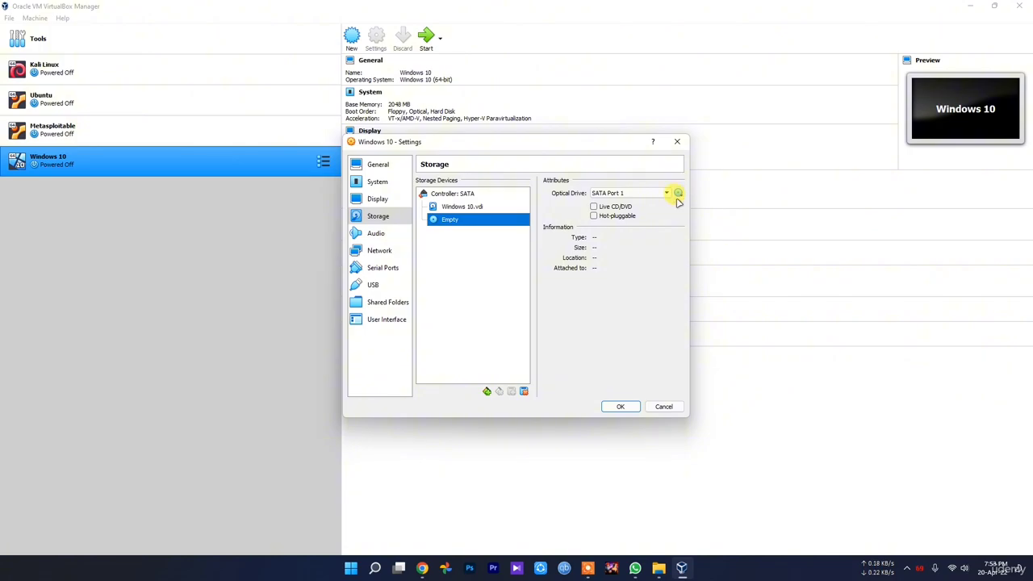
pyautogui.click(678, 196)
pyautogui.click(704, 216)
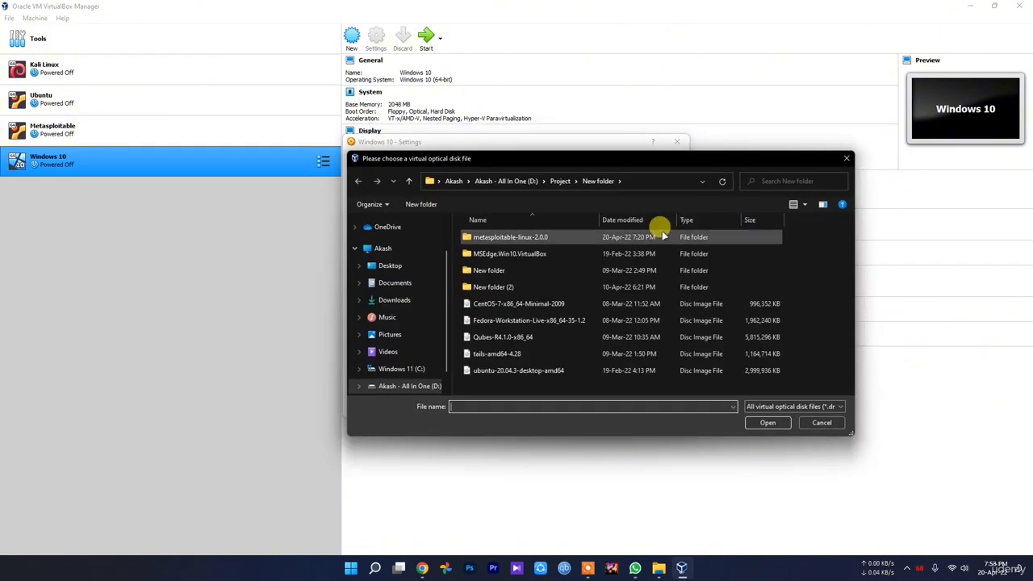
pyautogui.doubleClick(526, 253)
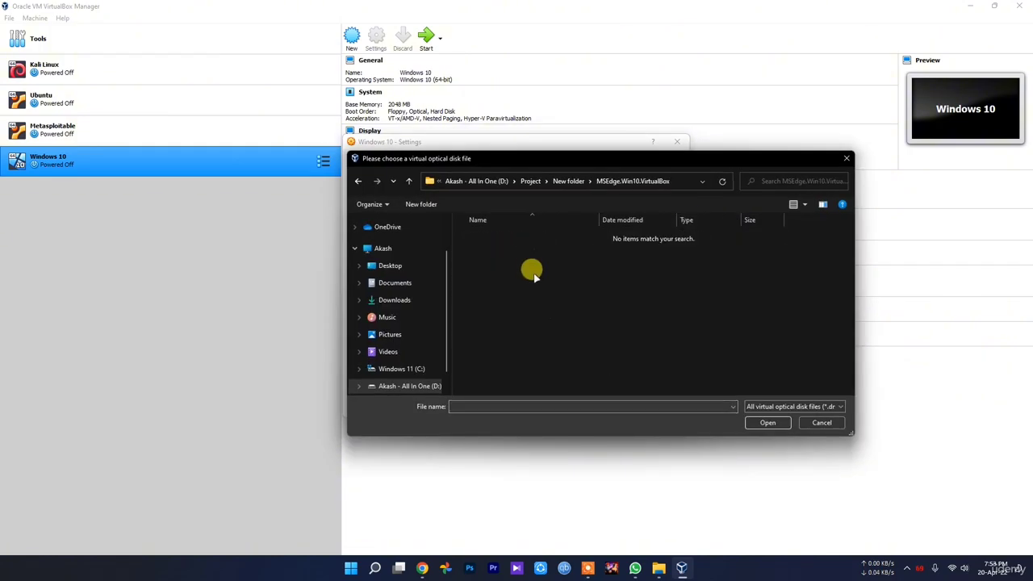
pyautogui.hotkey('alt', 'Left')
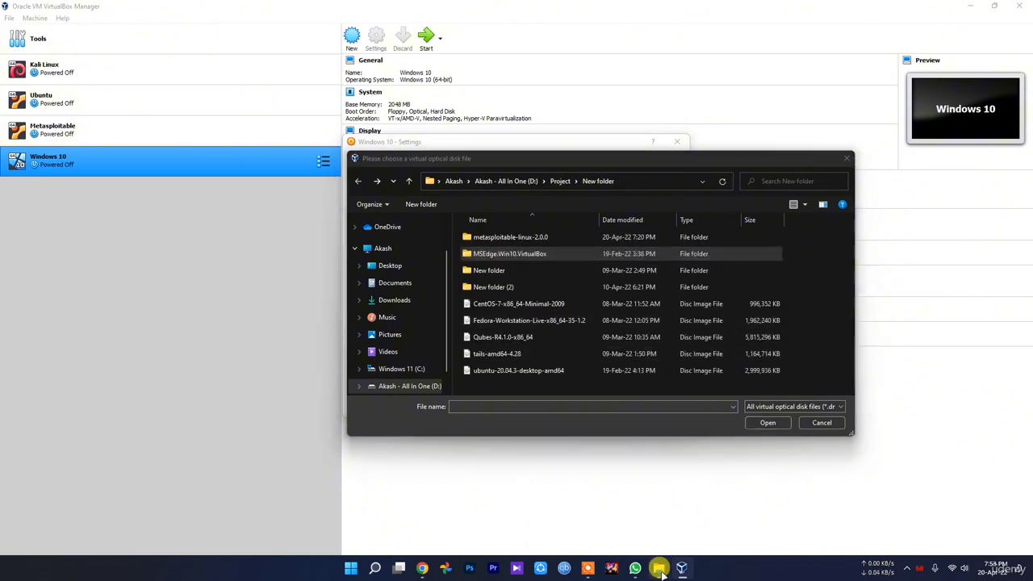
# Switch to File Explorer to check the MSEdge.Win10.VirtualBox folder and its parent, then return to VirtualBox and cancel the optical disk selection.
pyautogui.moveTo(659, 568)
pyautogui.click(618, 529)
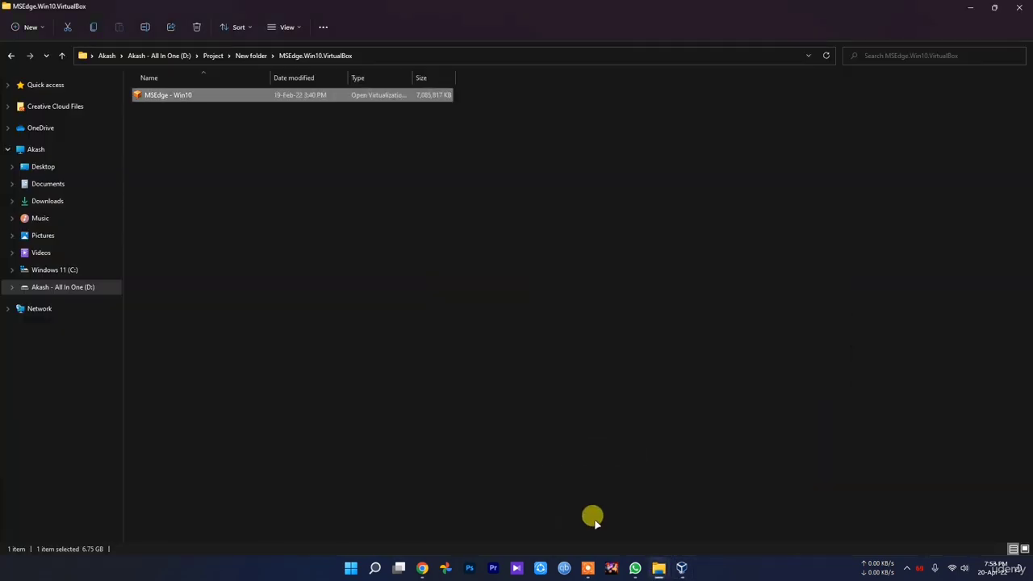
pyautogui.hotkey('alt', 'Left')
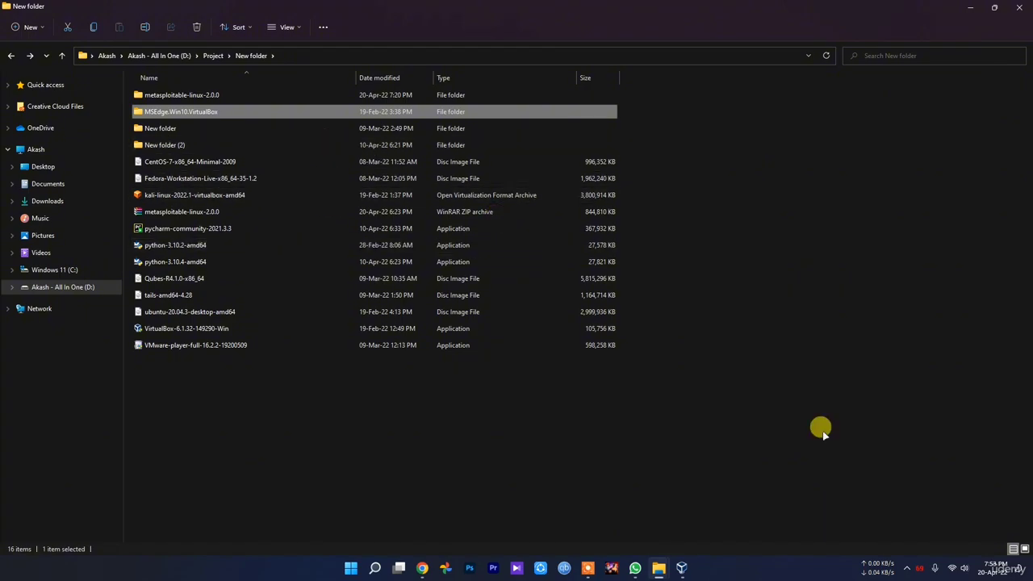
pyautogui.click(682, 569)
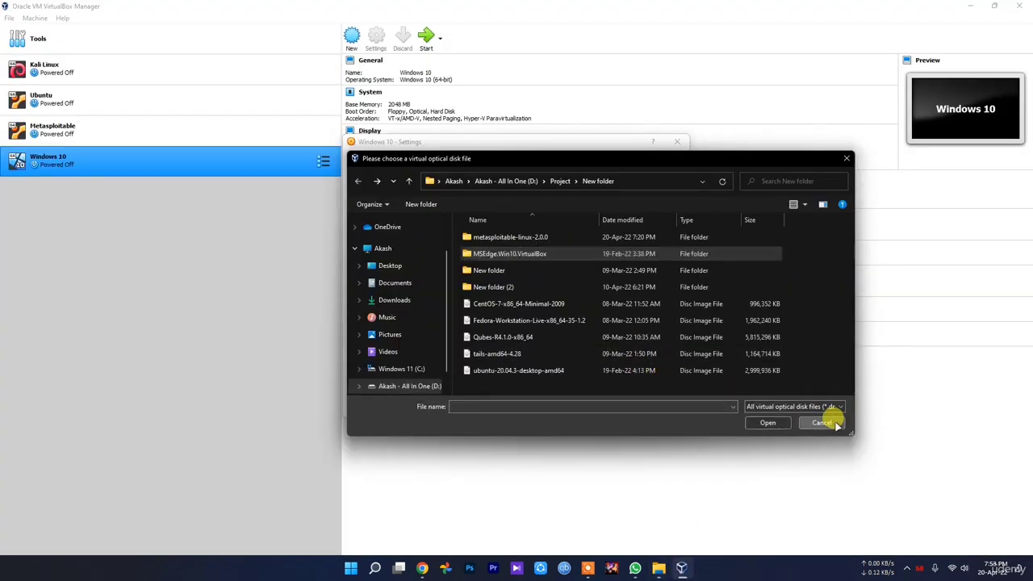
pyautogui.click(828, 421)
# Try to choose another hard disk file for Windows 10.vdi from drive D:'s Project folder, then cancel the selection.
pyautogui.click(468, 206)
pyautogui.click(452, 193)
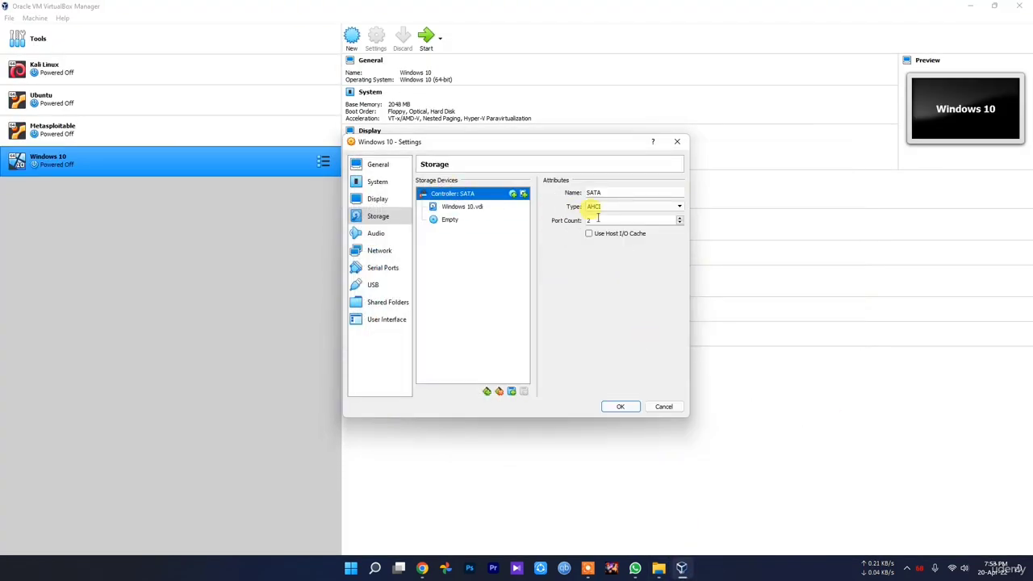
pyautogui.click(480, 207)
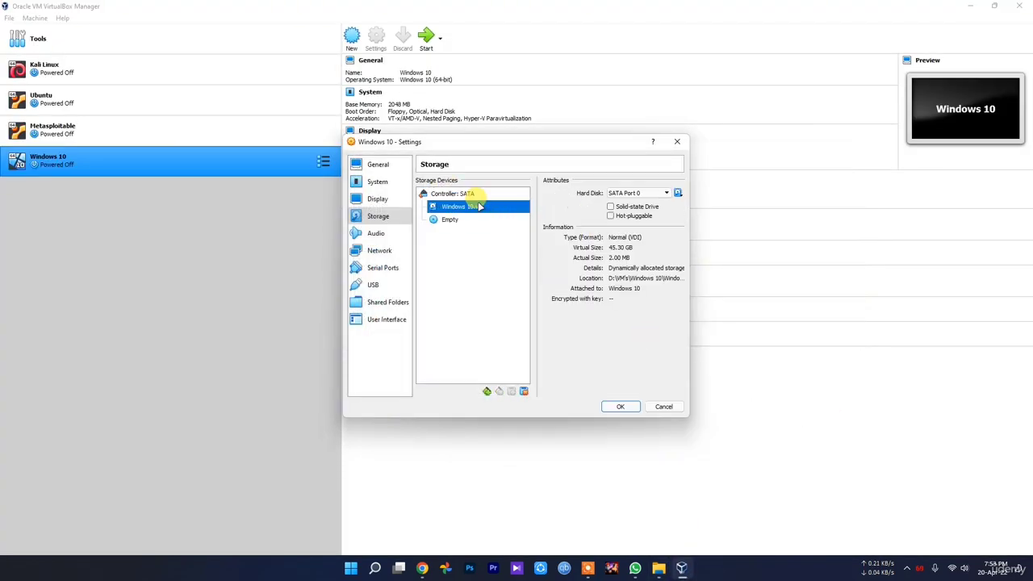
pyautogui.click(678, 193)
pyautogui.click(710, 215)
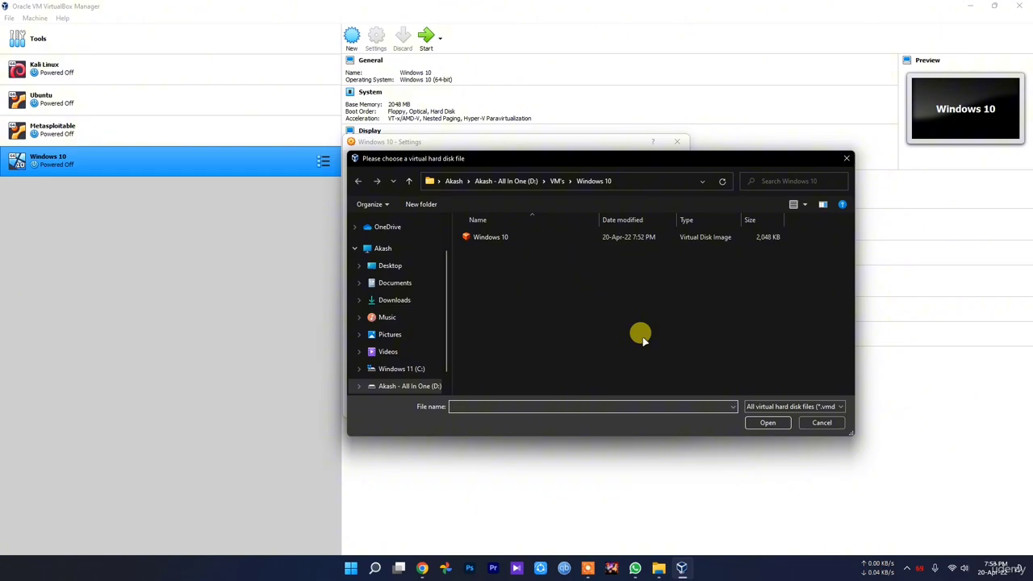
pyautogui.scroll(-1, 410, 367)
pyautogui.click(411, 364)
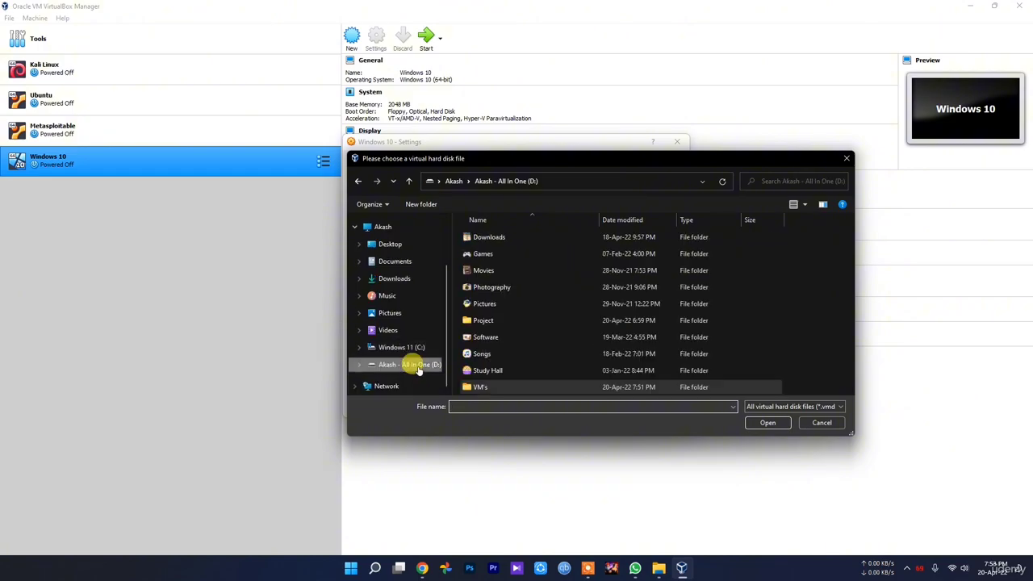
pyautogui.doubleClick(491, 322)
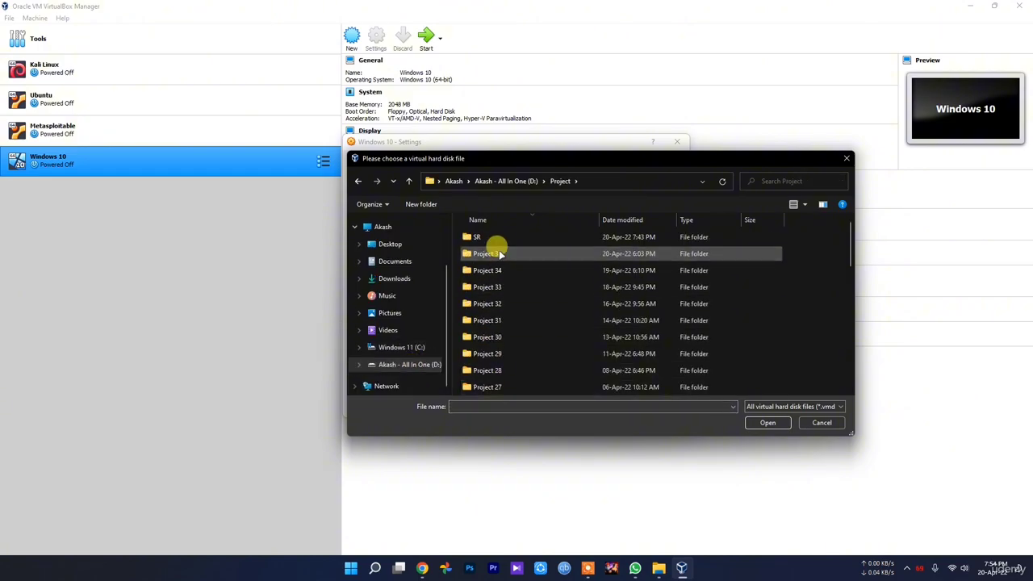
pyautogui.scroll(-9, 517, 315)
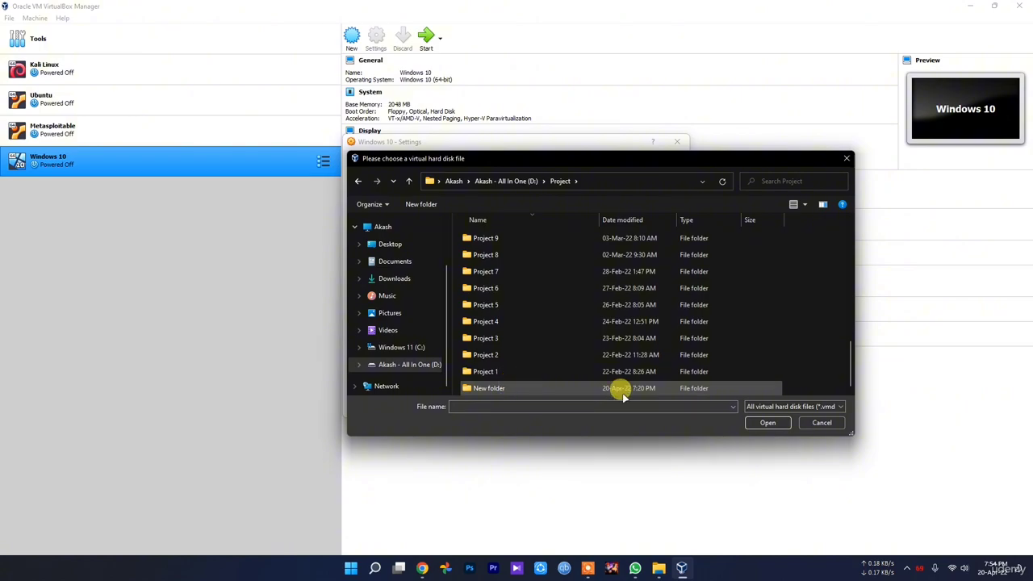
pyautogui.click(823, 423)
# Retry choosing an optical disk file for the empty drive from the MSEdge.Win10.VirtualBox folder, then cancel the selection.
pyautogui.click(503, 218)
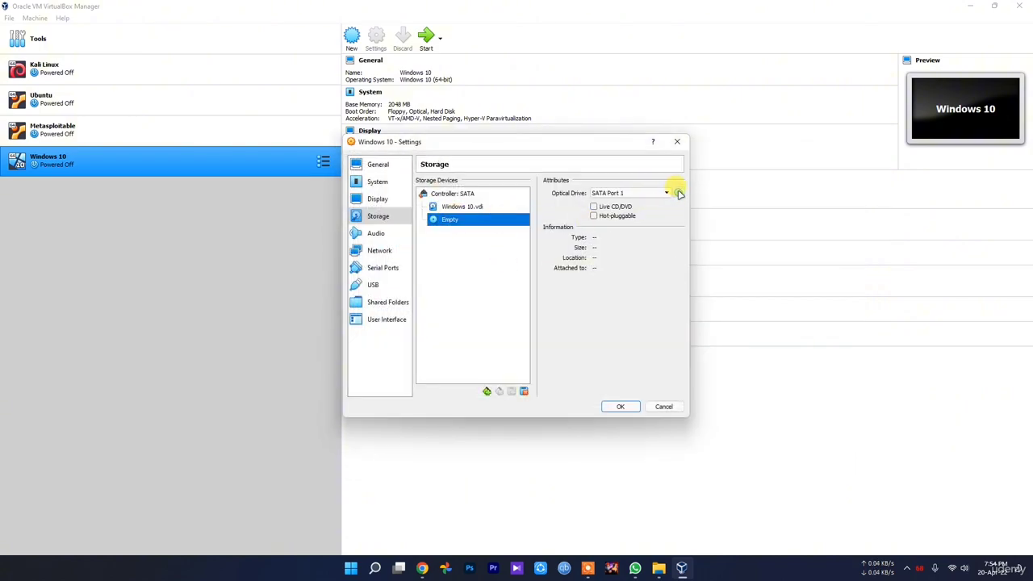
pyautogui.click(678, 193)
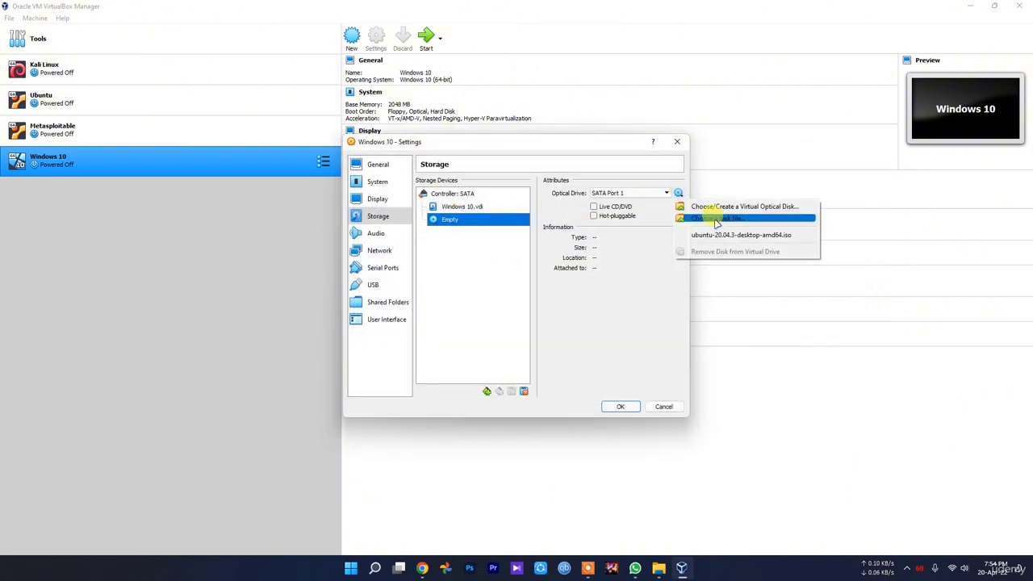
pyautogui.click(718, 225)
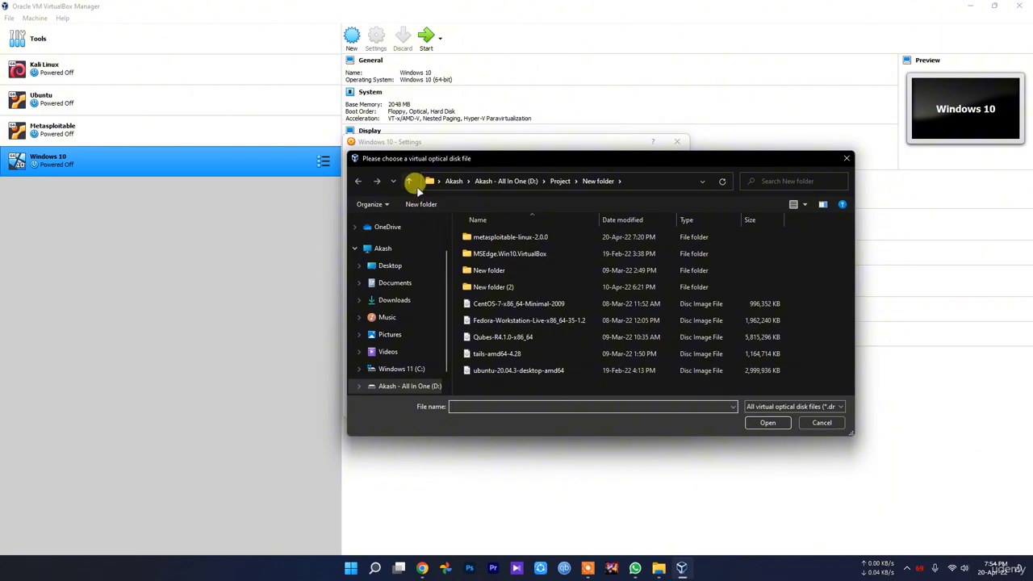
pyautogui.doubleClick(525, 254)
pyautogui.click(822, 423)
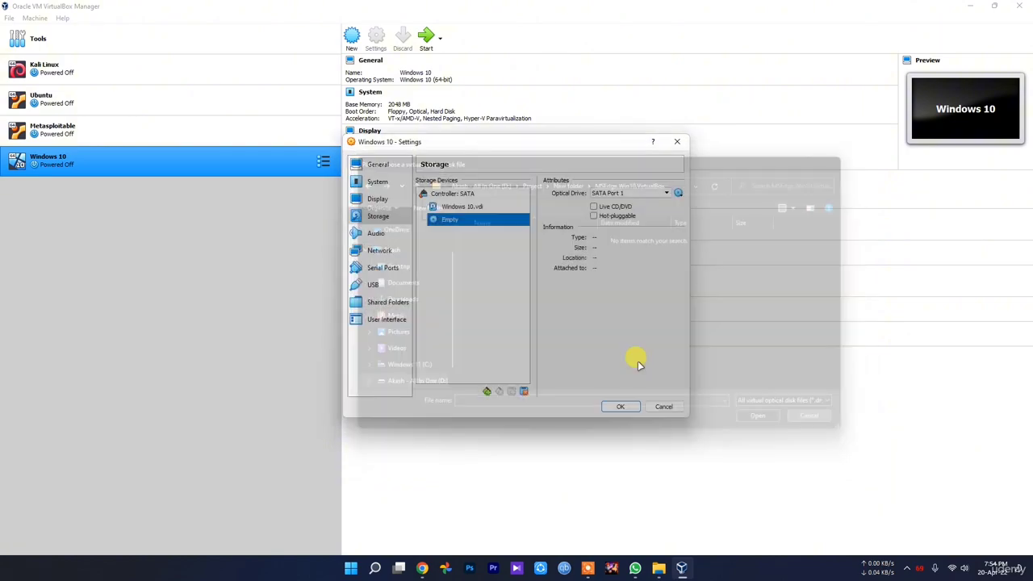
# Try to choose another hard disk file for Windows 10.vdi from the MSEdge.Win10.VirtualBox folder under Project's New folder, then cancel the selection.
pyautogui.click(461, 207)
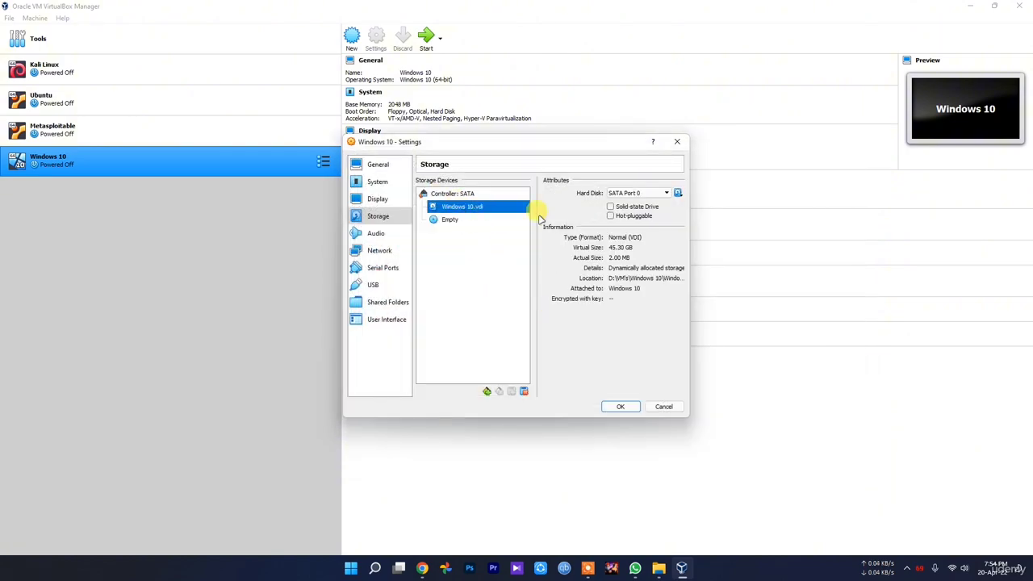
pyautogui.click(679, 193)
pyautogui.click(730, 219)
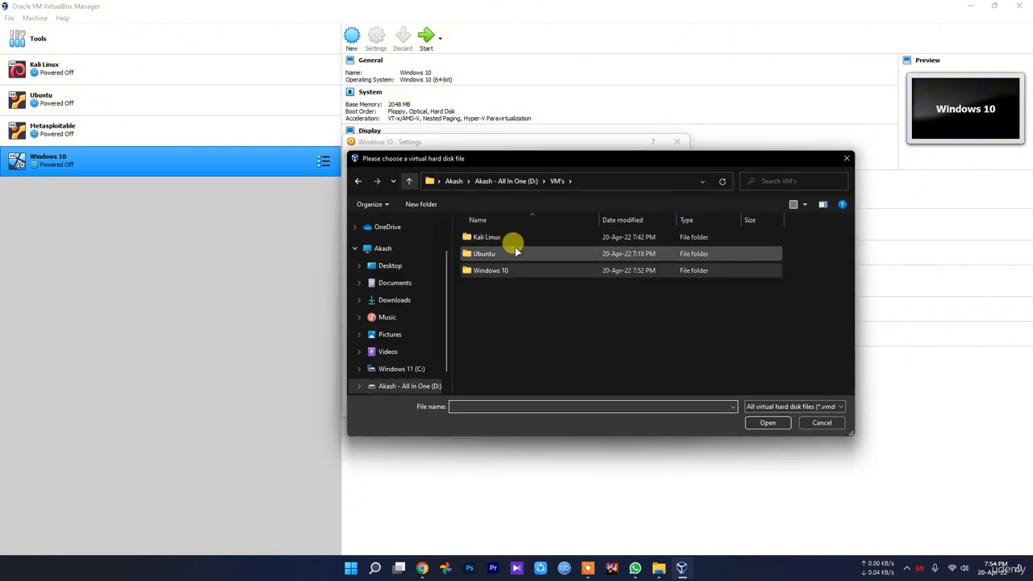
pyautogui.click(408, 181)
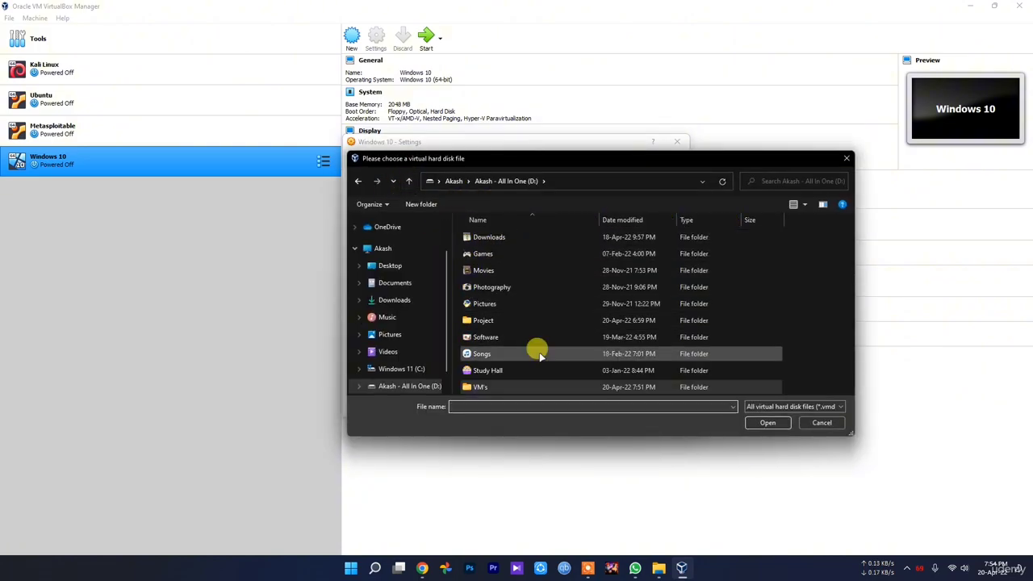
pyautogui.doubleClick(484, 321)
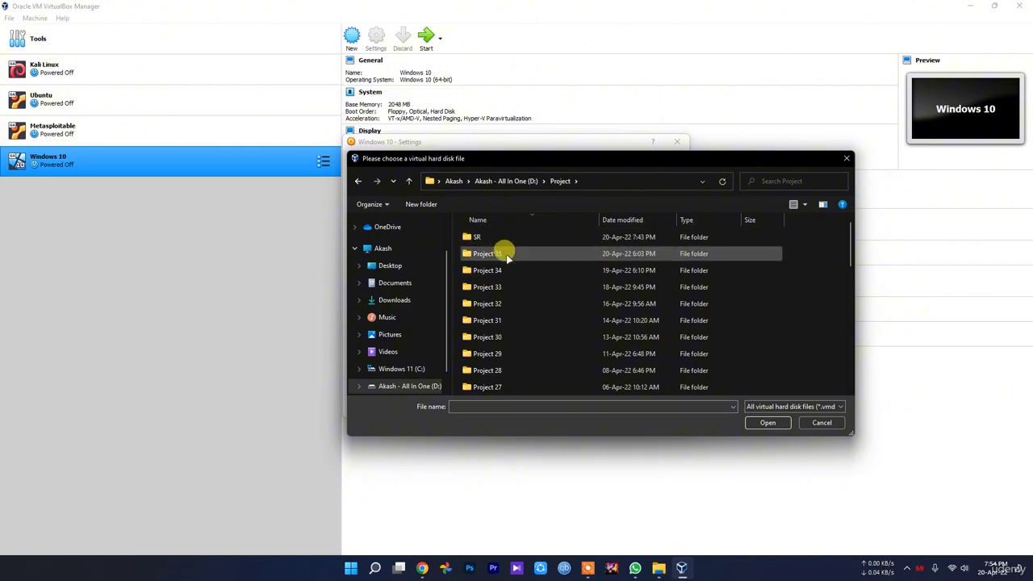
pyautogui.scroll(-9, 525, 347)
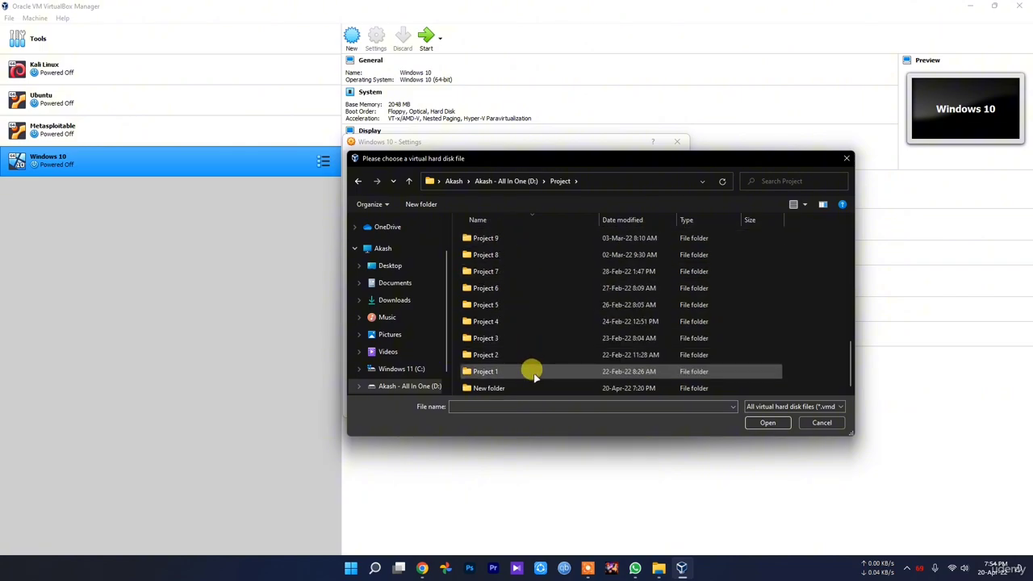
pyautogui.doubleClick(520, 391)
pyautogui.doubleClick(521, 252)
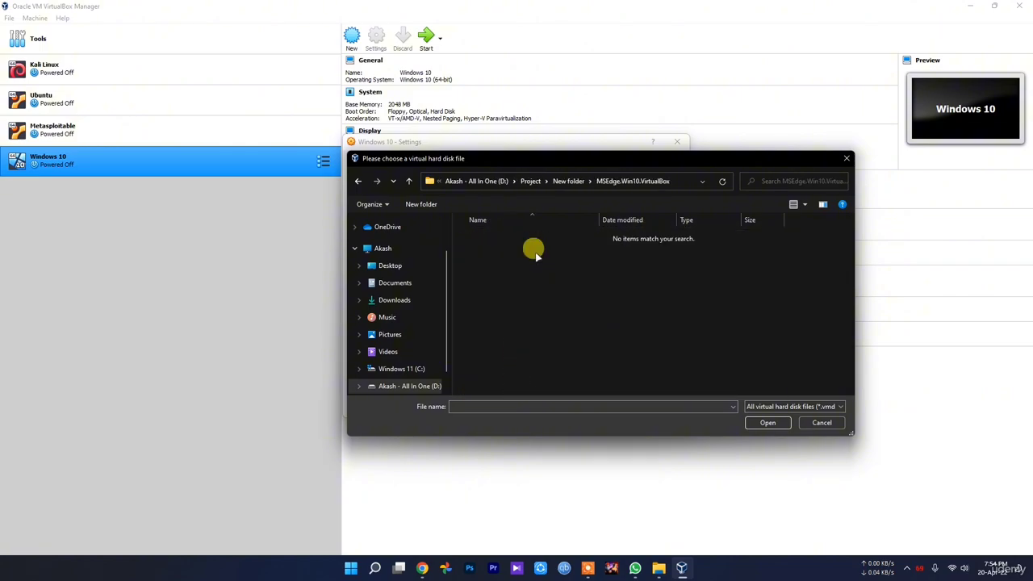
pyautogui.press('BackSpace')
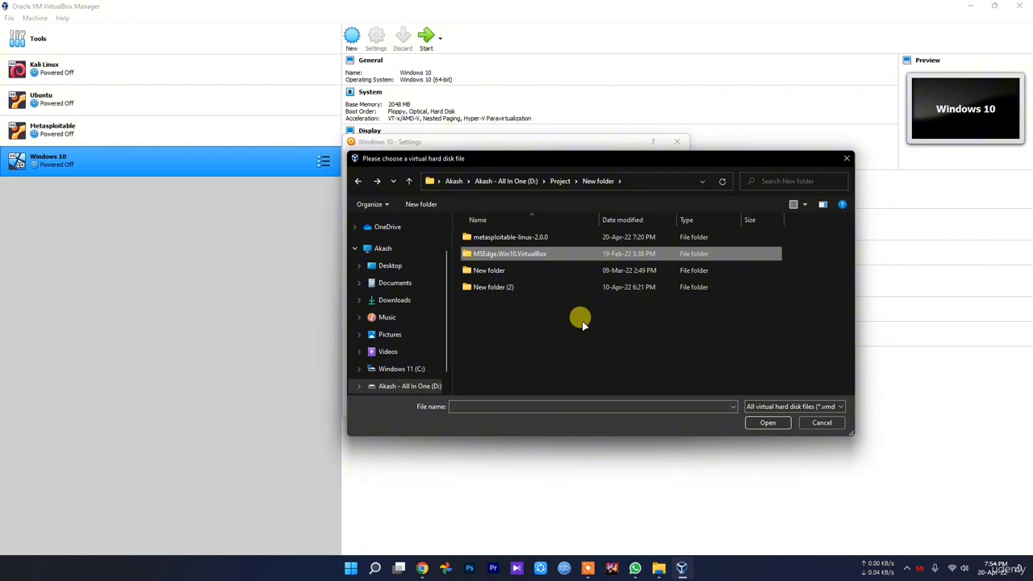
pyautogui.click(822, 423)
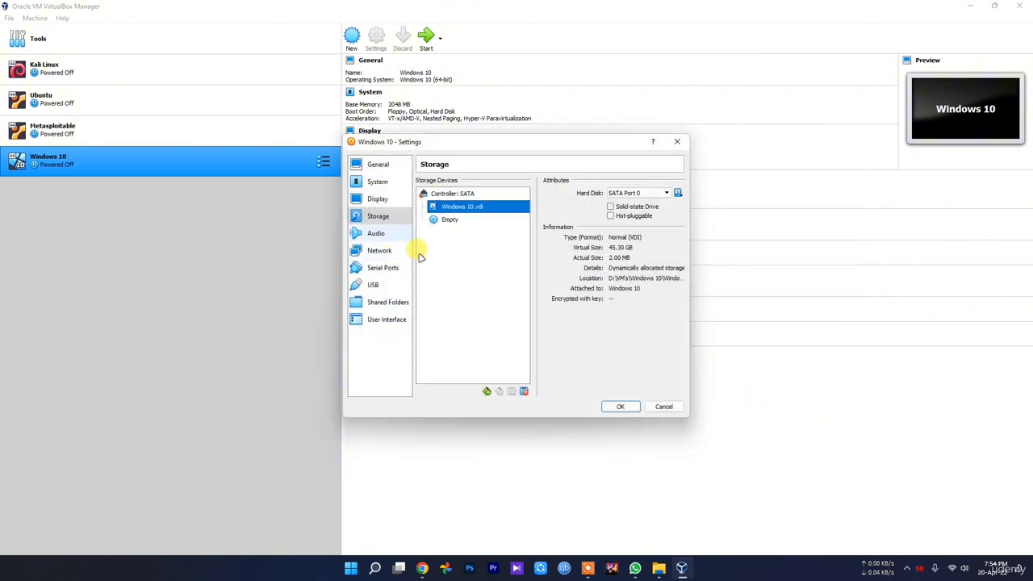
# Check which attachment types can be added to the SATA controller, then cancel the Windows 10 machine's settings.
pyautogui.click(450, 193)
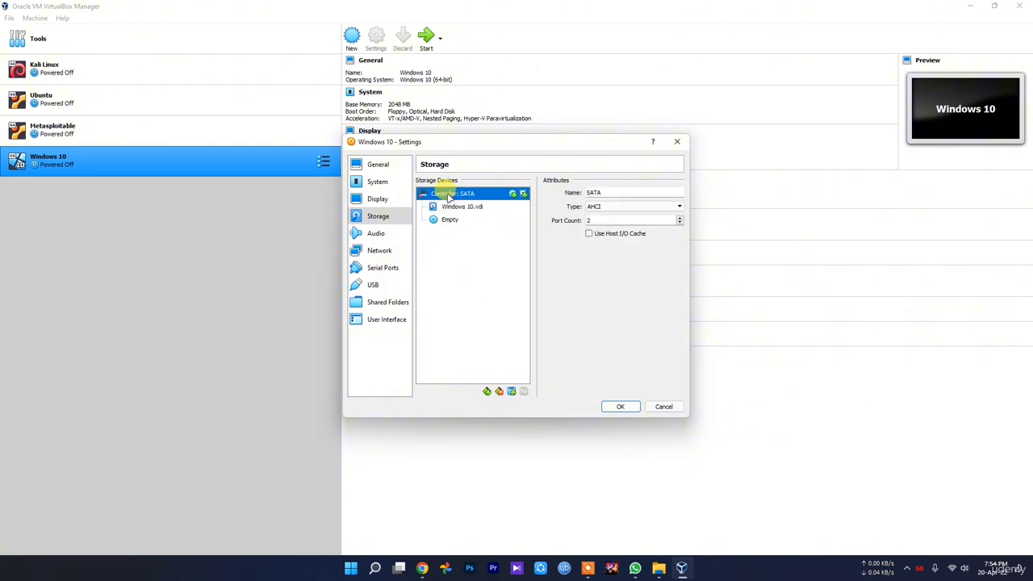
pyautogui.click(511, 392)
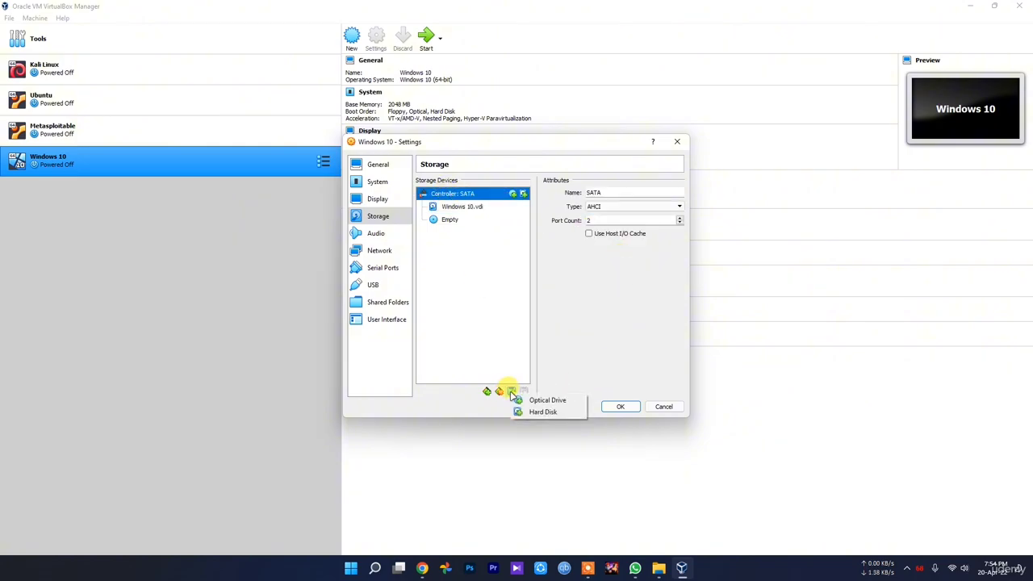
pyautogui.click(621, 339)
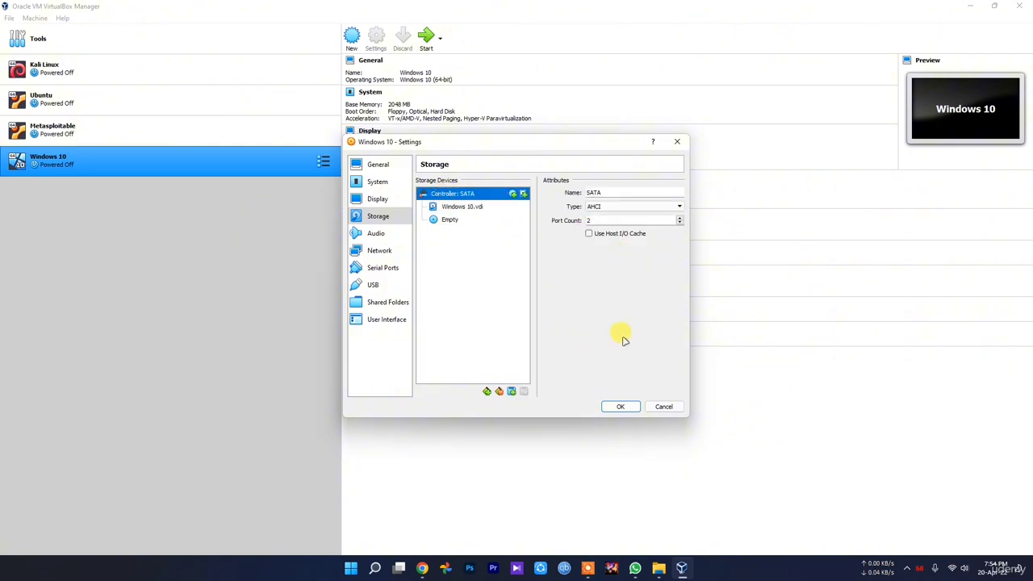
pyautogui.click(907, 568)
pyautogui.click(921, 538)
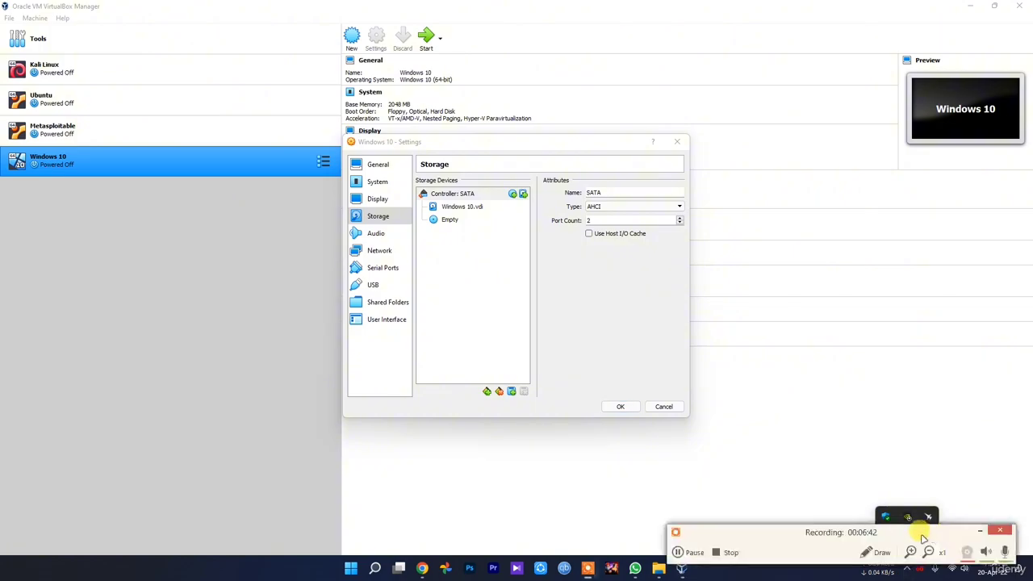
pyautogui.click(699, 552)
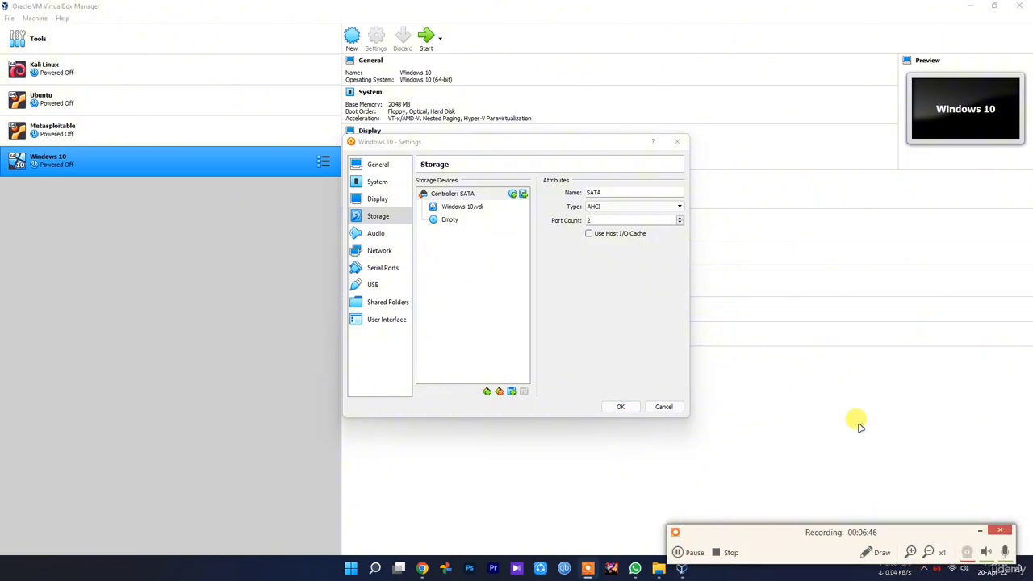
pyautogui.click(664, 407)
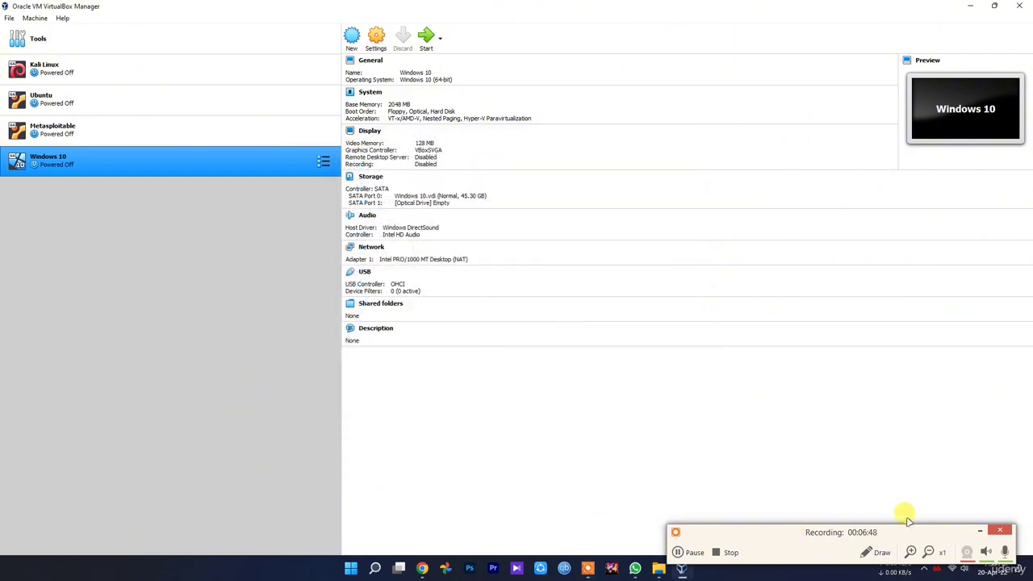
pyautogui.click(980, 531)
# Switch to File Explorer to check the contents of the MSEdge.Win10.VirtualBox folder, then return to VirtualBox.
pyautogui.click(658, 568)
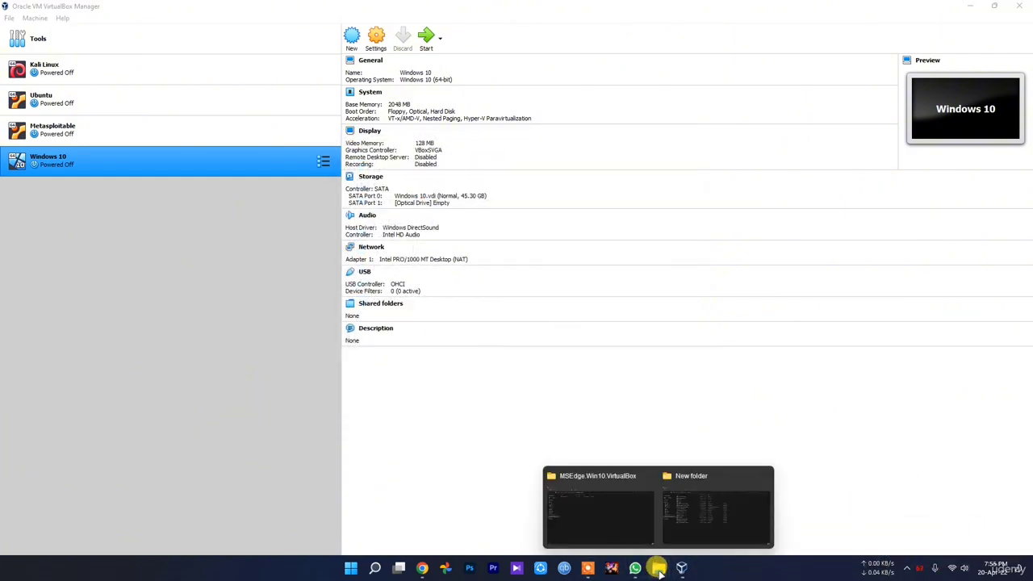
pyautogui.click(627, 529)
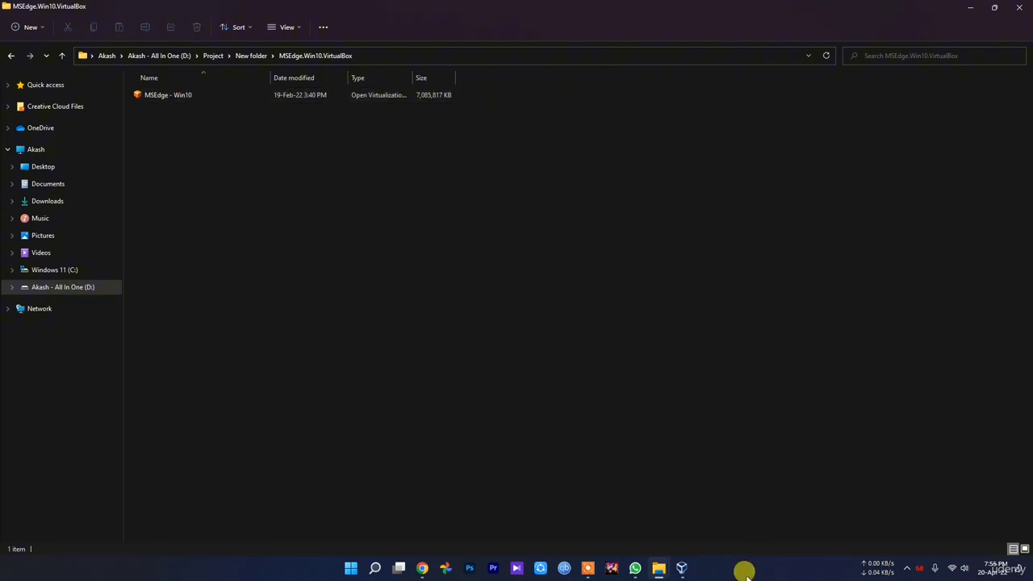
pyautogui.click(679, 566)
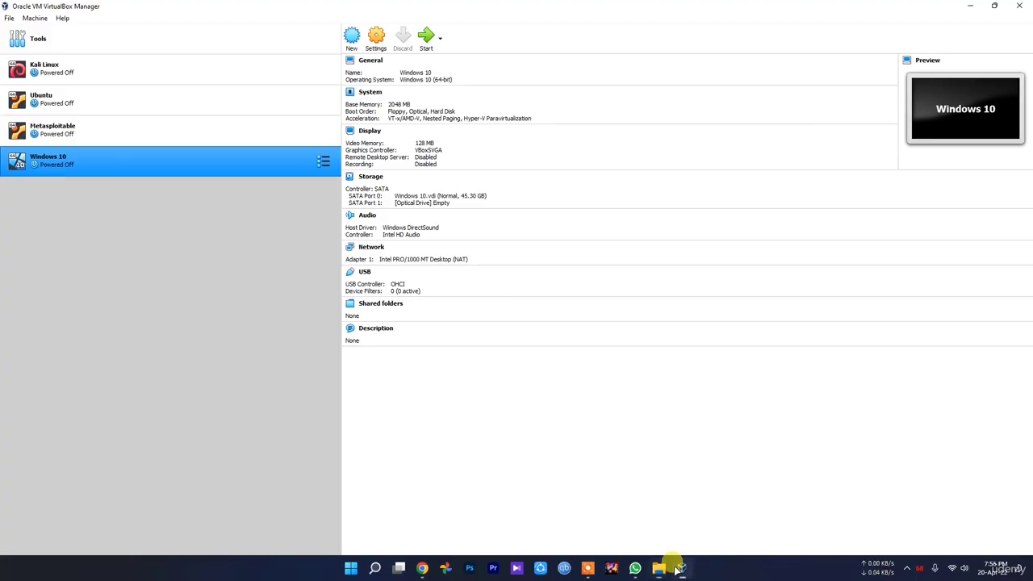
# Remove the Windows 10 virtual machine and delete all of its files.
pyautogui.rightClick(65, 165)
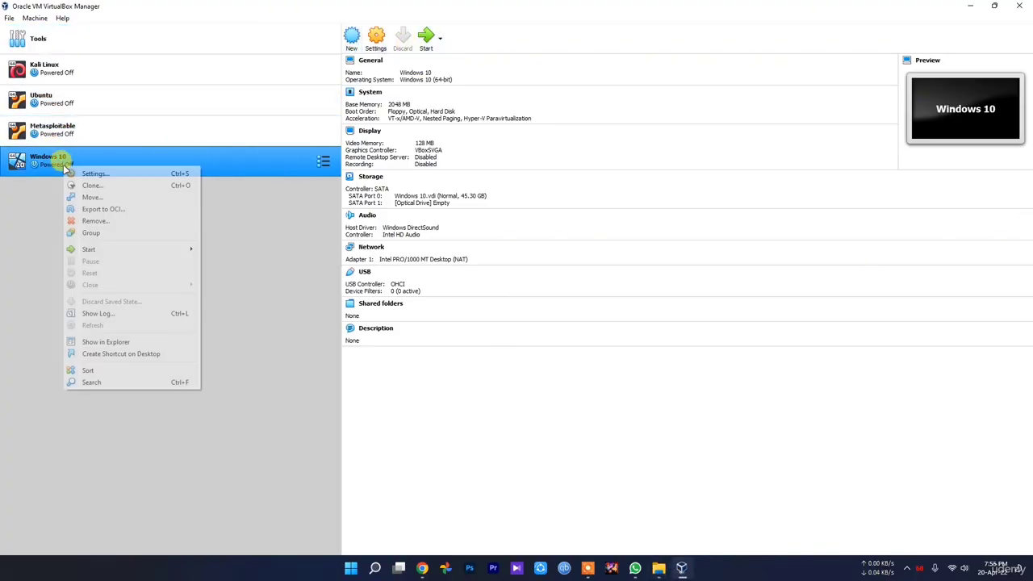
pyautogui.click(108, 220)
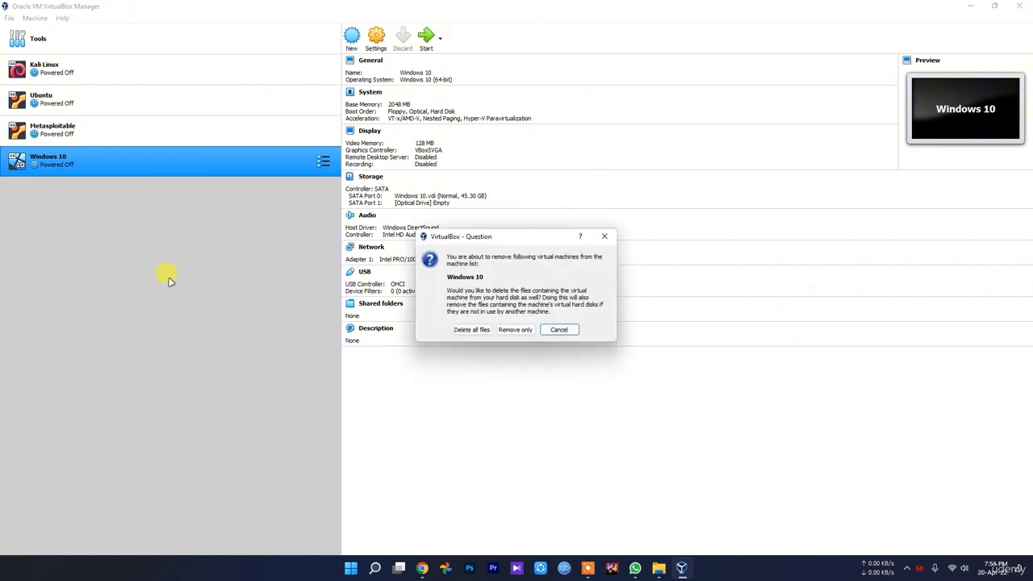
pyautogui.click(472, 330)
# Check the MSEdge.Win10.VirtualBox folder, then switch to Chrome, close the YouTube tab and review Microsoft Edge Developer's Virtual Machines page.
pyautogui.moveTo(660, 570)
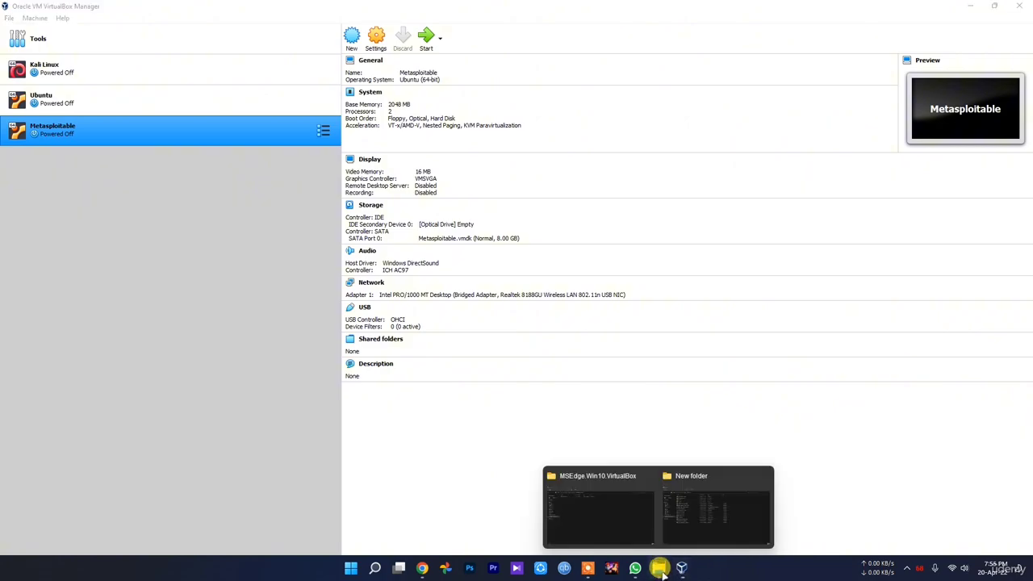
pyautogui.click(558, 516)
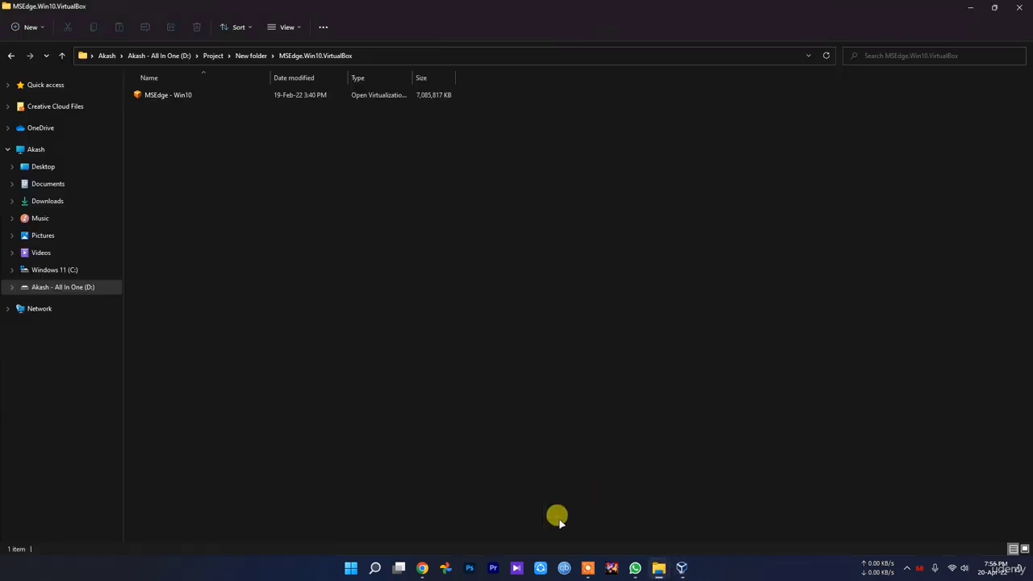
pyautogui.click(421, 568)
pyautogui.write('in')
pyautogui.hotkey('ctrl', 'Tab')
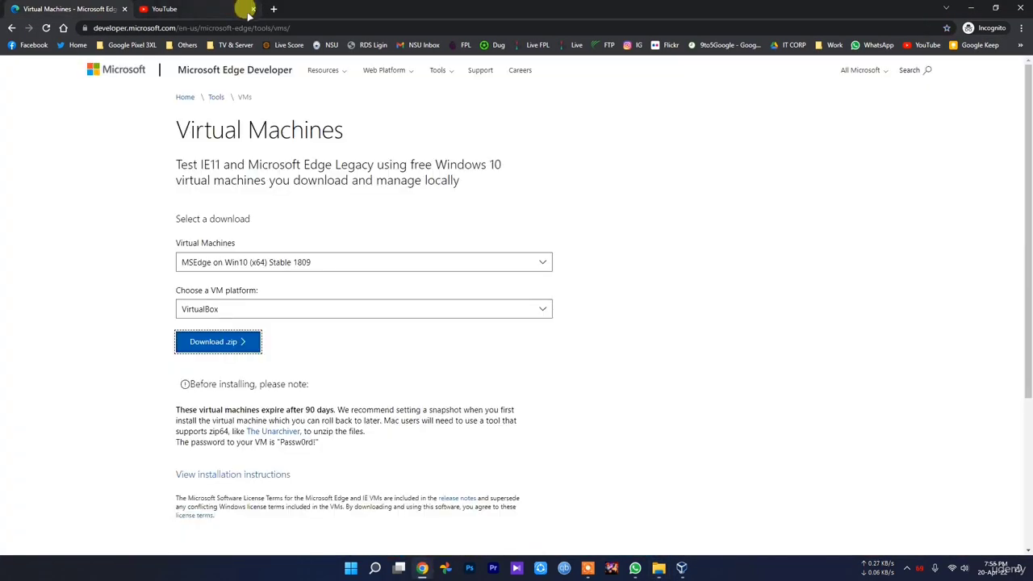
pyautogui.click(253, 8)
pyautogui.moveTo(349, 123); pyautogui.dragTo(171, 129)
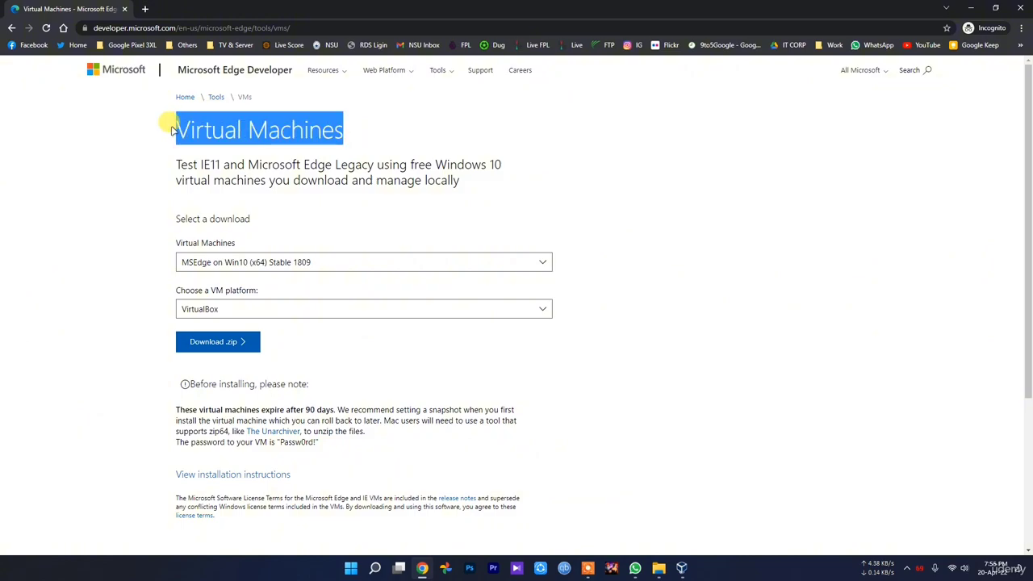
pyautogui.click(311, 173)
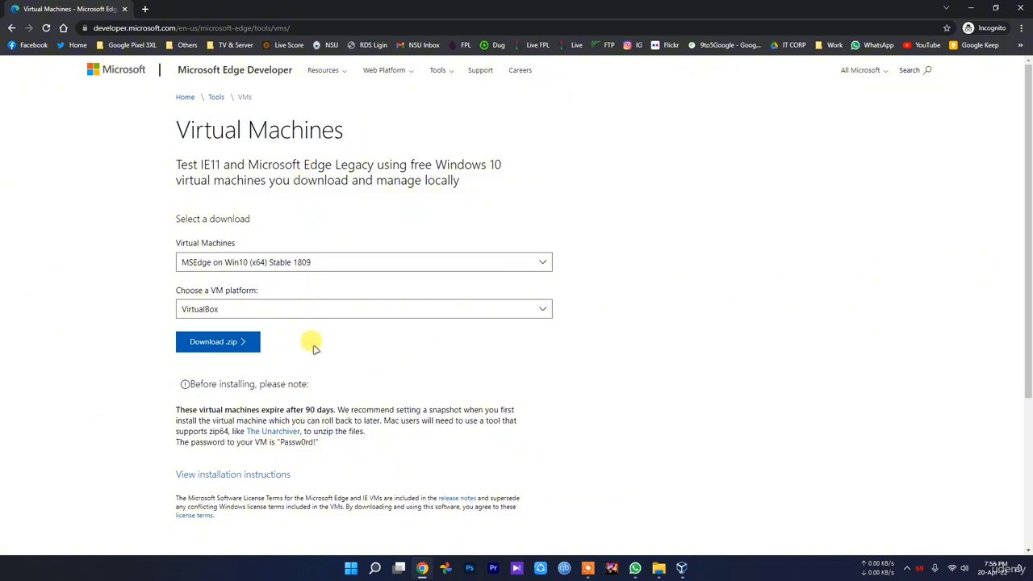
# Go back to the search results, view Microsoft's page for downloading a Windows virtual machine, then switch to VirtualBox.
pyautogui.hotkey('alt', 'Left')
pyautogui.click(226, 178)
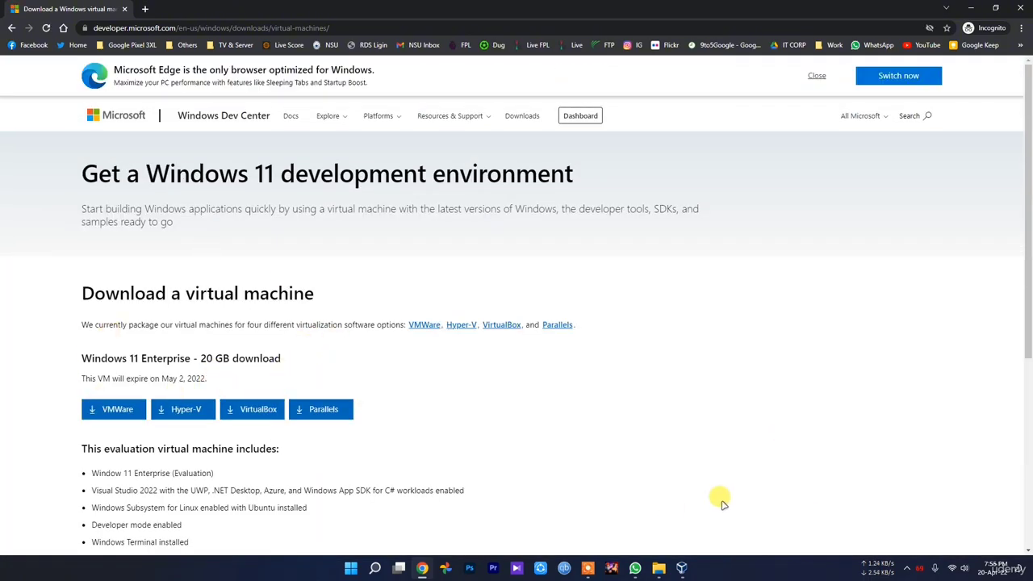
pyautogui.click(684, 568)
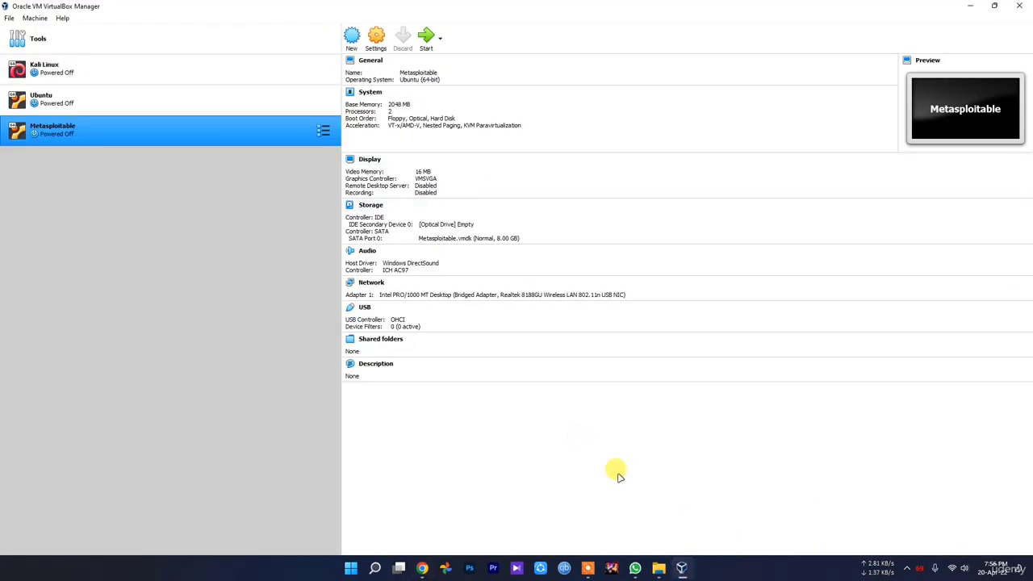
# Return to Chrome, reopen the Microsoft Edge Developer Virtual Machines page from the search results, then switch back to VirtualBox.
pyautogui.click(423, 568)
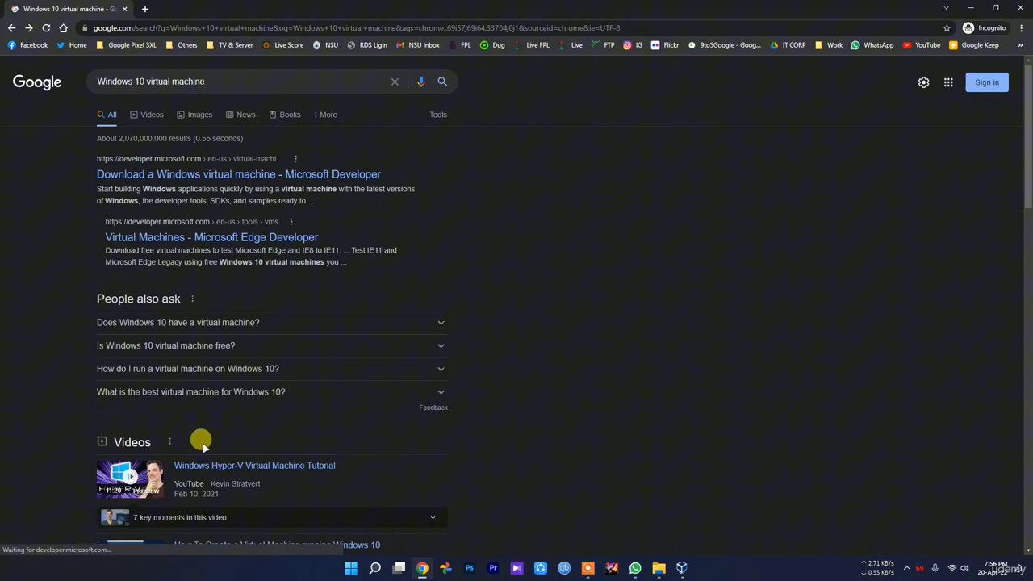
pyautogui.click(184, 239)
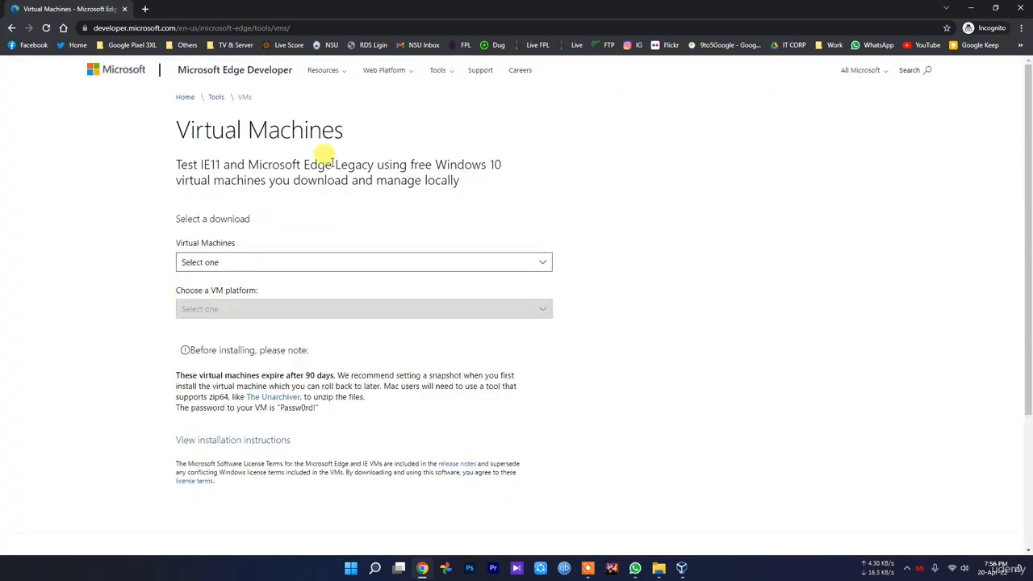
pyautogui.moveTo(345, 133); pyautogui.dragTo(189, 134)
pyautogui.click(772, 433)
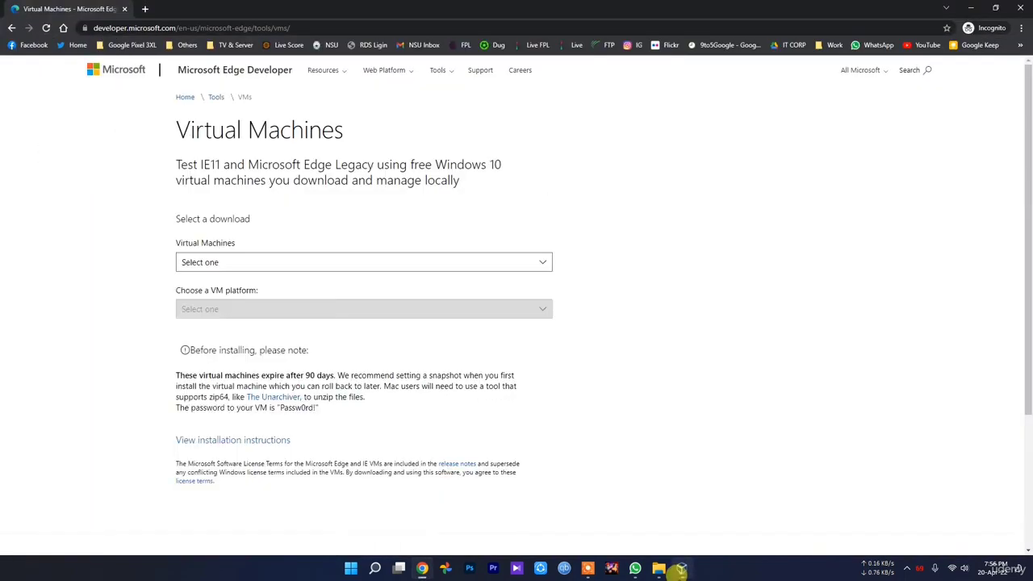
pyautogui.click(682, 569)
# Switch to the MSEdge.Win10.VirtualBox folder in File Explorer and open the MSEdge - Win10 appliance for import into VirtualBox.
pyautogui.moveTo(659, 568)
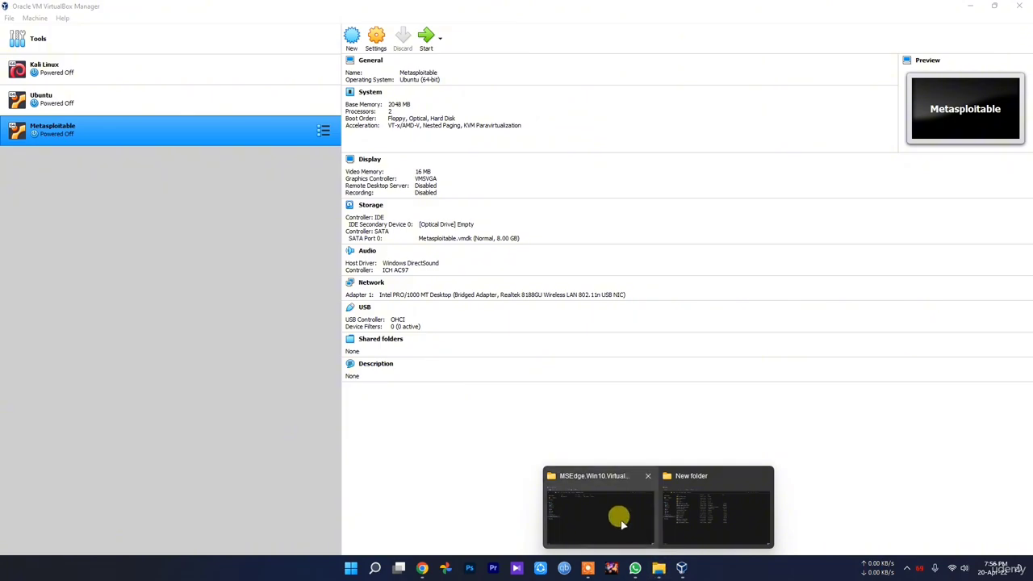
pyautogui.click(618, 519)
pyautogui.doubleClick(170, 95)
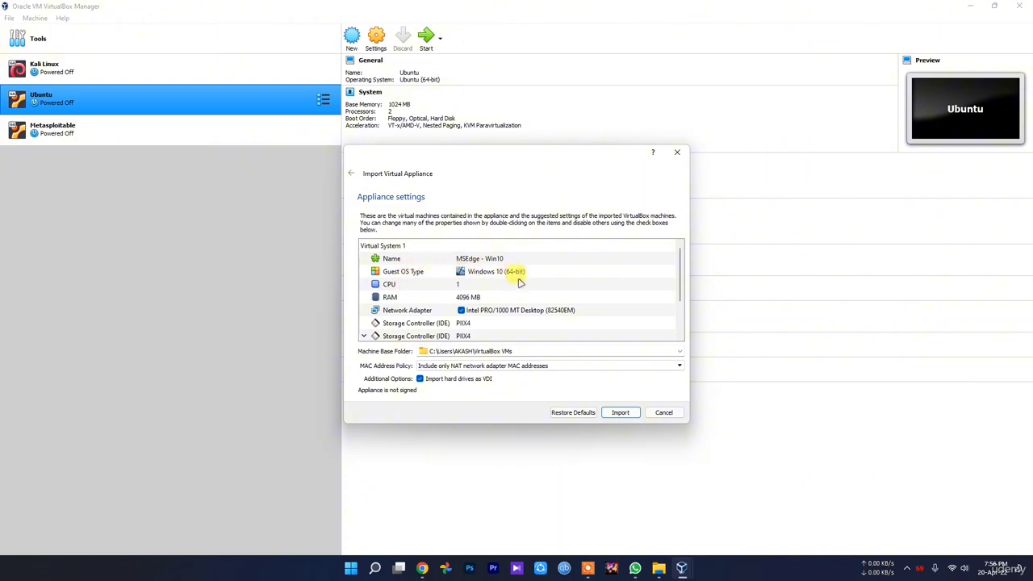
# Set the appliance's machine base folder to D:\VM's and review the suggested import settings.
pyautogui.click(679, 351)
pyautogui.click(604, 370)
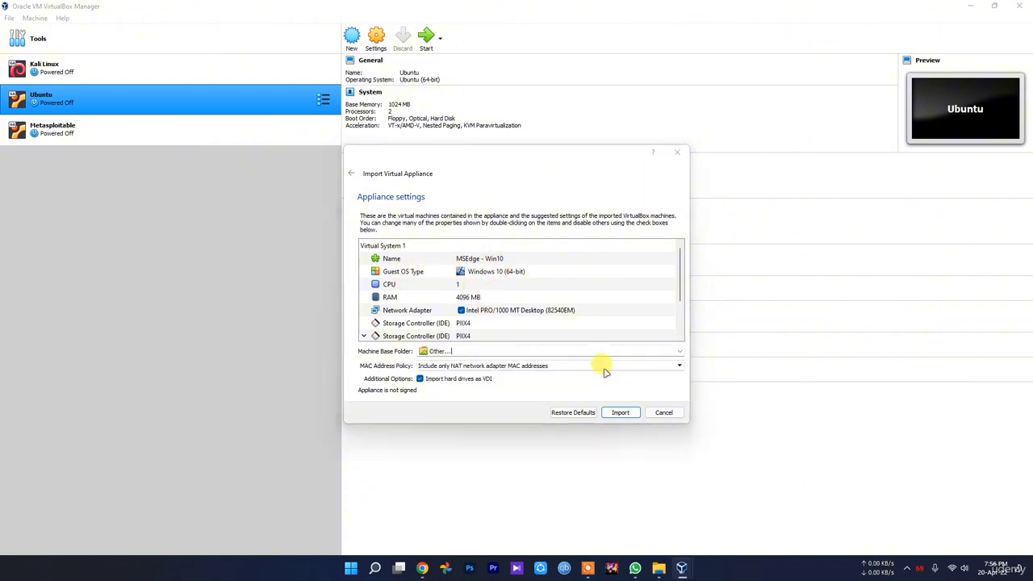
pyautogui.click(420, 355)
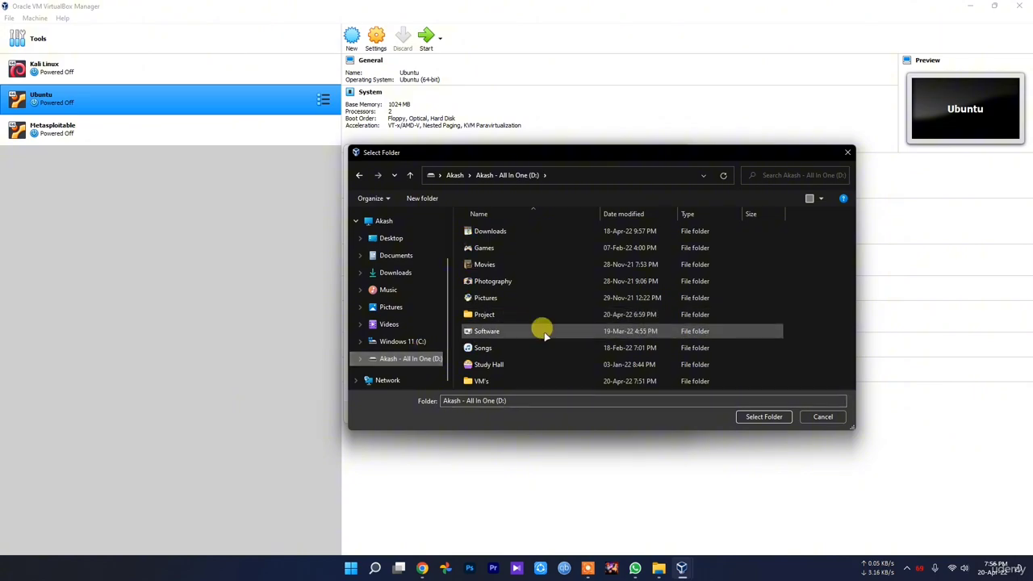
pyautogui.doubleClick(489, 379)
pyautogui.click(764, 416)
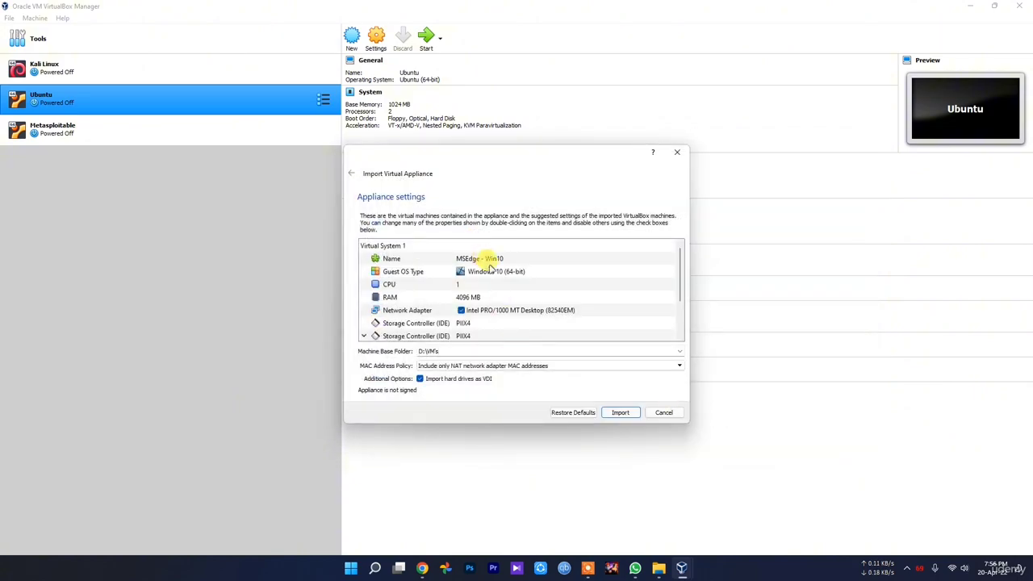
pyautogui.scroll(-2, 501, 284)
pyautogui.scroll(2, 500, 291)
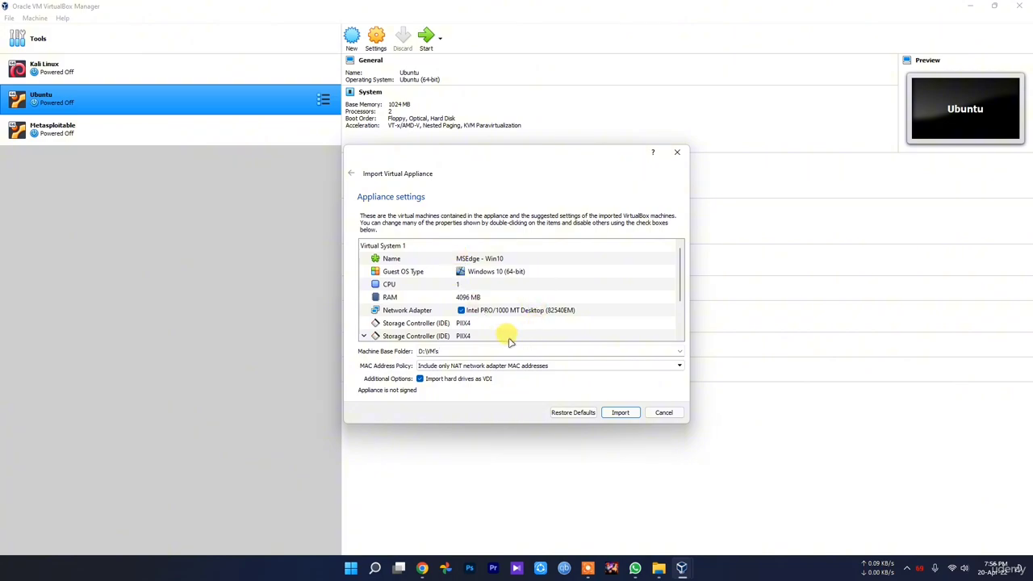
# Check the remaining suggested appliance settings, including the base folder, and import the MSEdge - Win10 appliance.
pyautogui.scroll(-2, 507, 335)
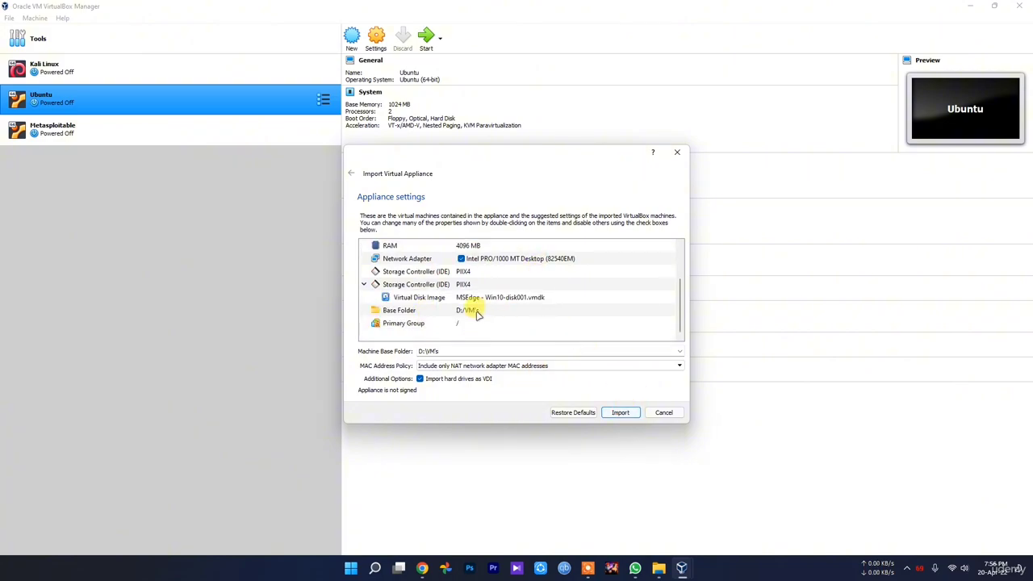
pyautogui.scroll(2, 480, 294)
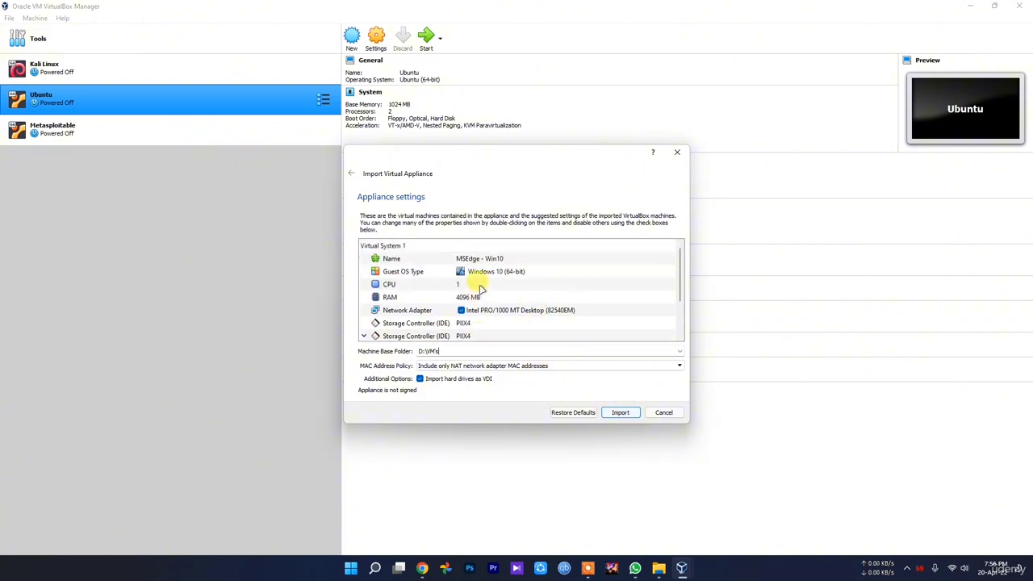
pyautogui.click(620, 413)
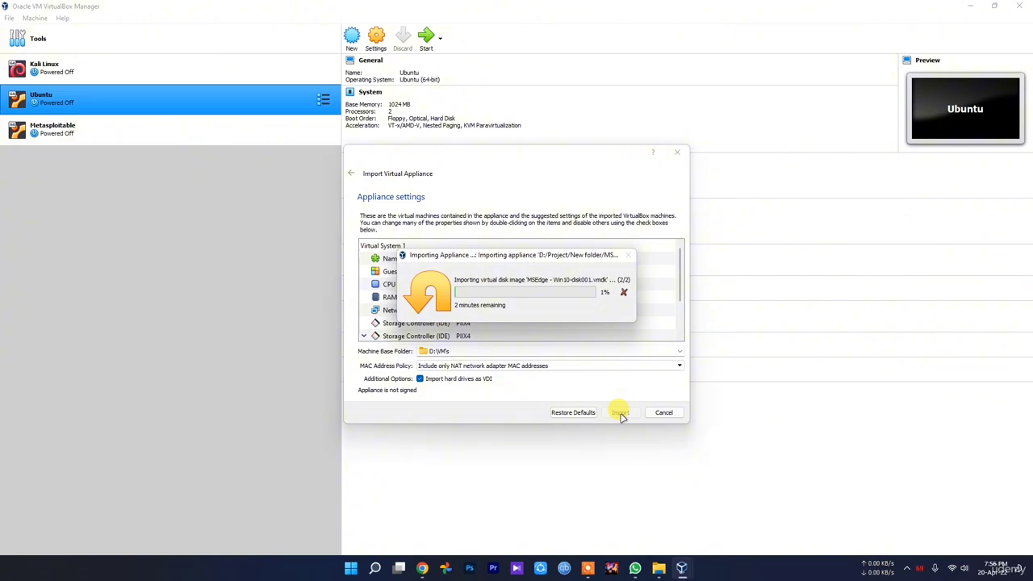
pyautogui.click(907, 568)
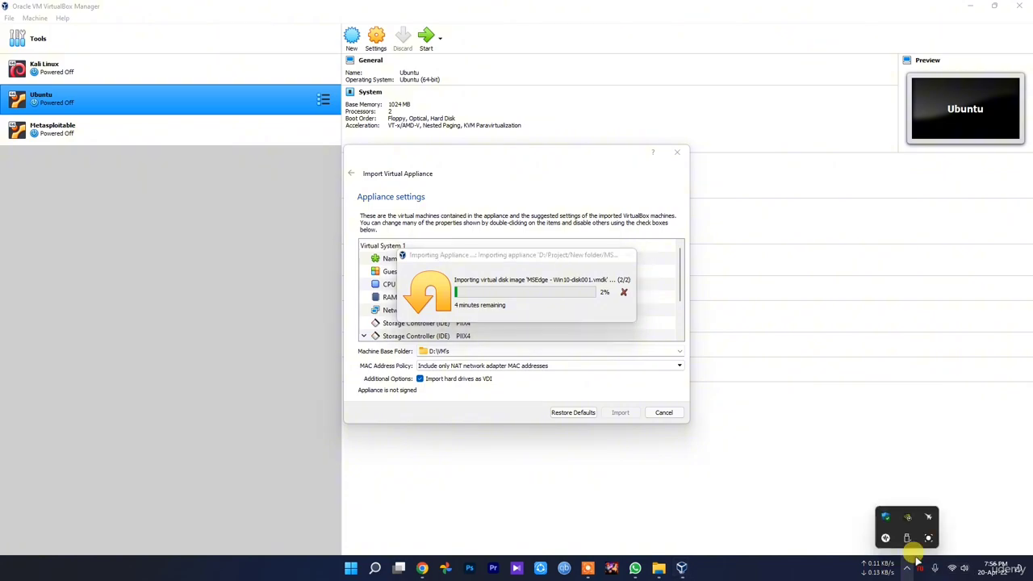
pyautogui.click(928, 539)
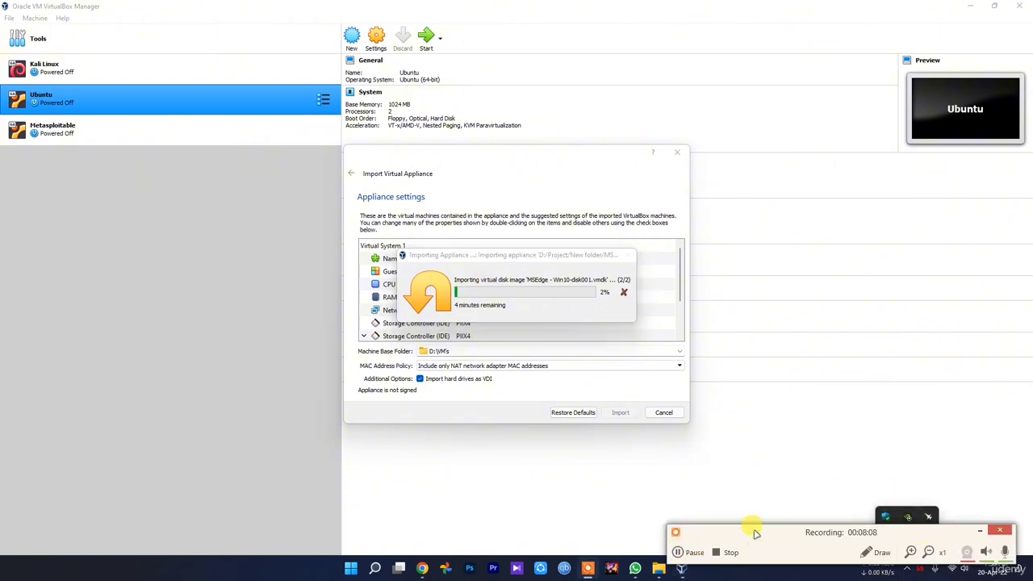
pyautogui.click(687, 553)
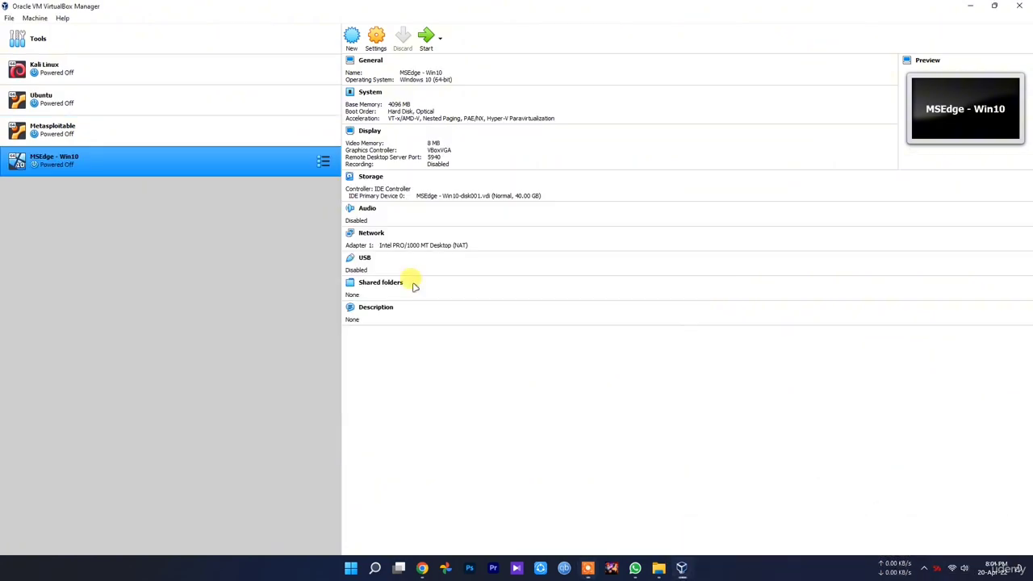
# In the MSEdge - Win10 machine's advanced general settings, set both Shared Clipboard and Drag'n'Drop to Bidirectional.
pyautogui.click(376, 40)
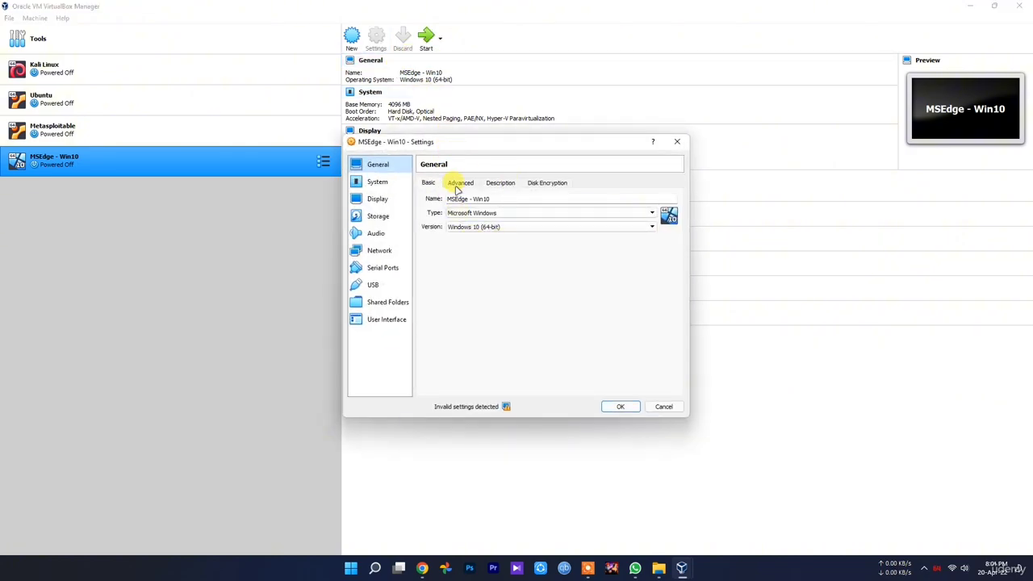
pyautogui.click(460, 182)
pyautogui.click(507, 214)
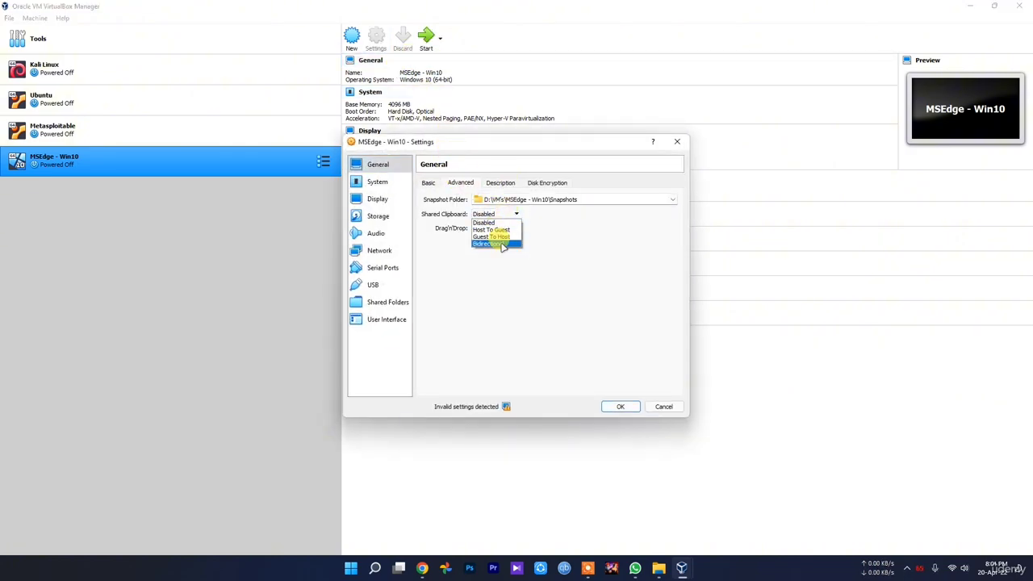
pyautogui.click(492, 243)
pyautogui.click(495, 230)
pyautogui.click(493, 256)
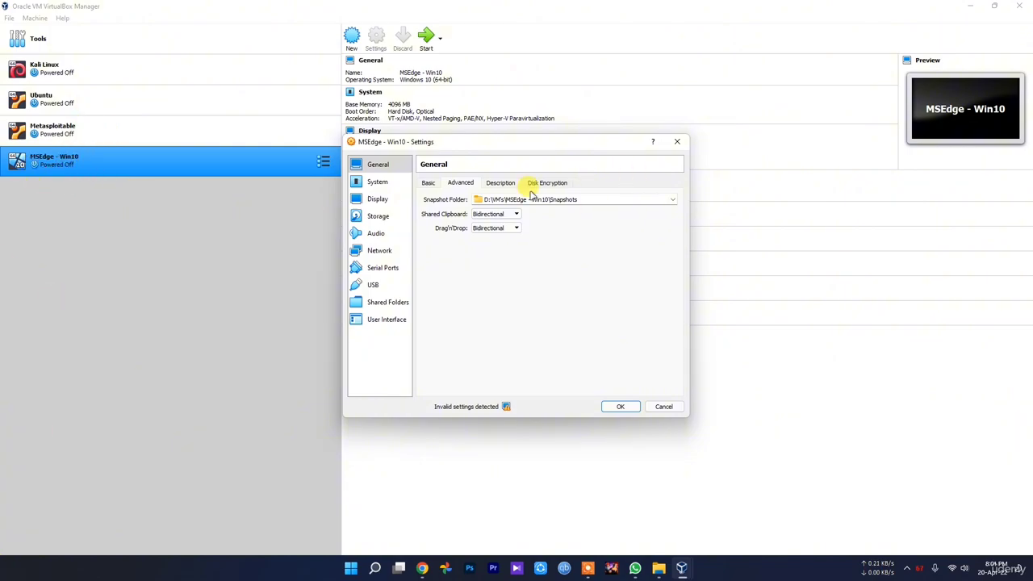
# Set the virtual machine's processor count to 2 and look over its display and storage settings.
pyautogui.click(377, 184)
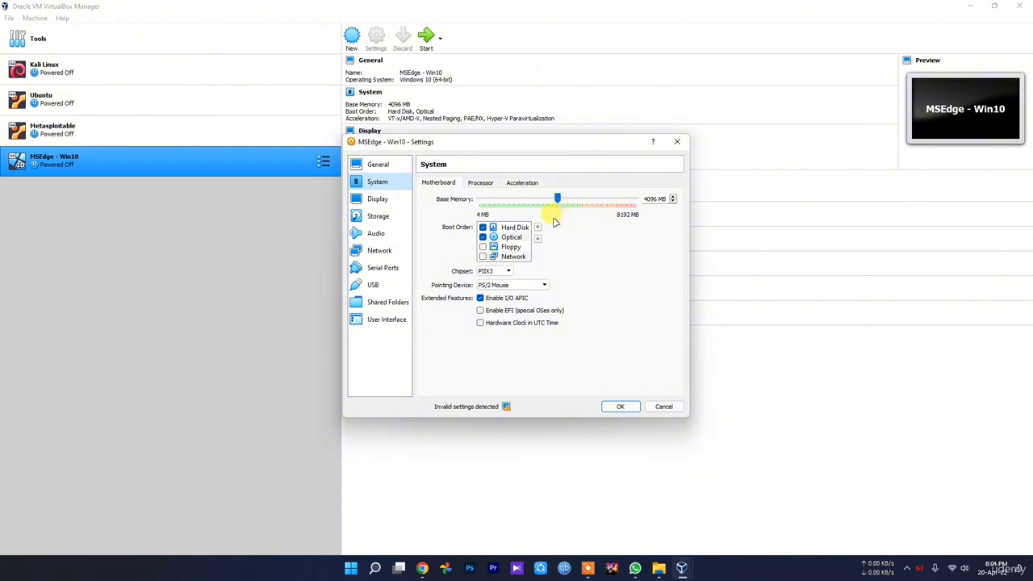
pyautogui.click(482, 183)
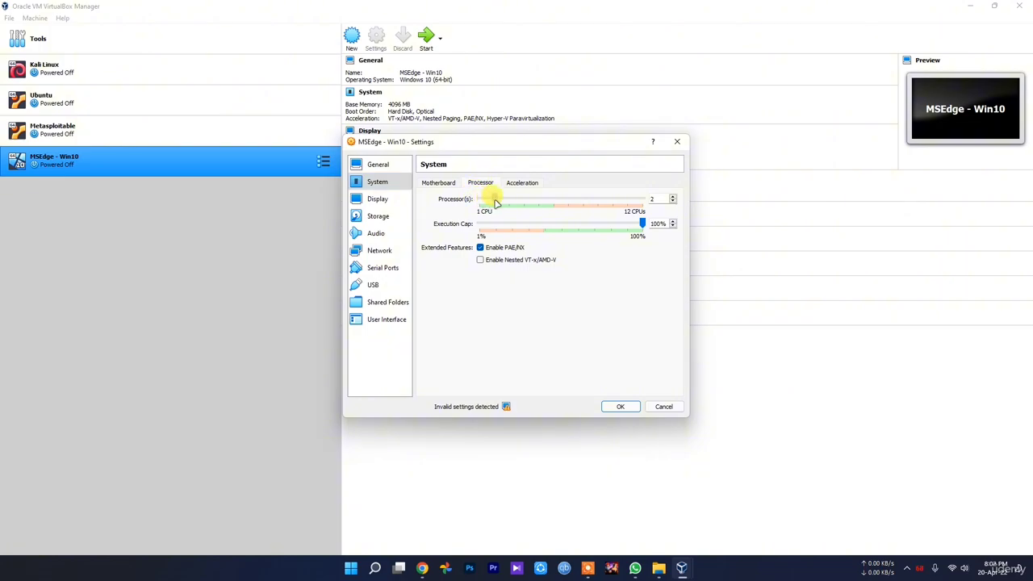
pyautogui.click(397, 205)
pyautogui.click(389, 213)
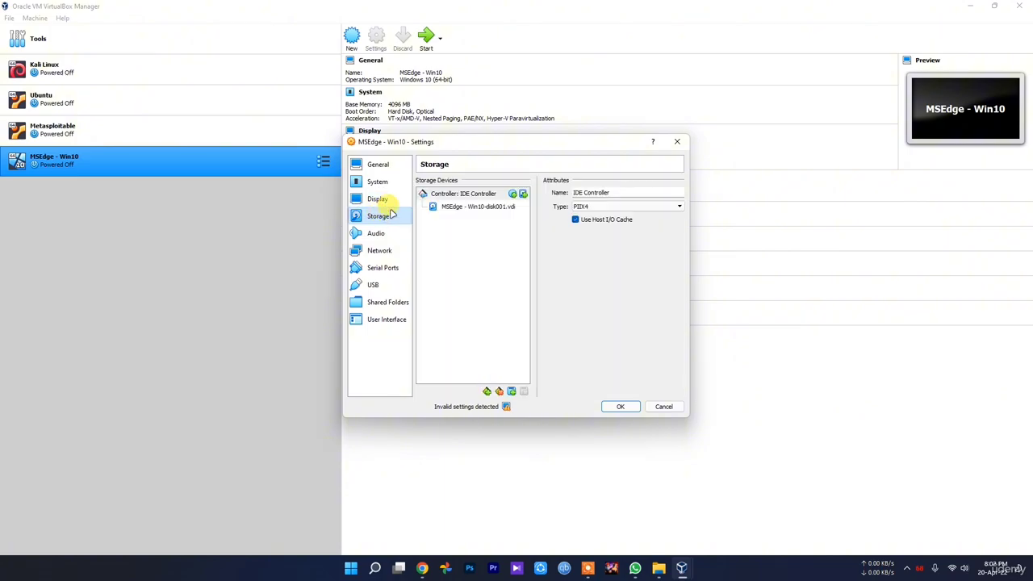
pyautogui.click(384, 199)
pyautogui.click(377, 215)
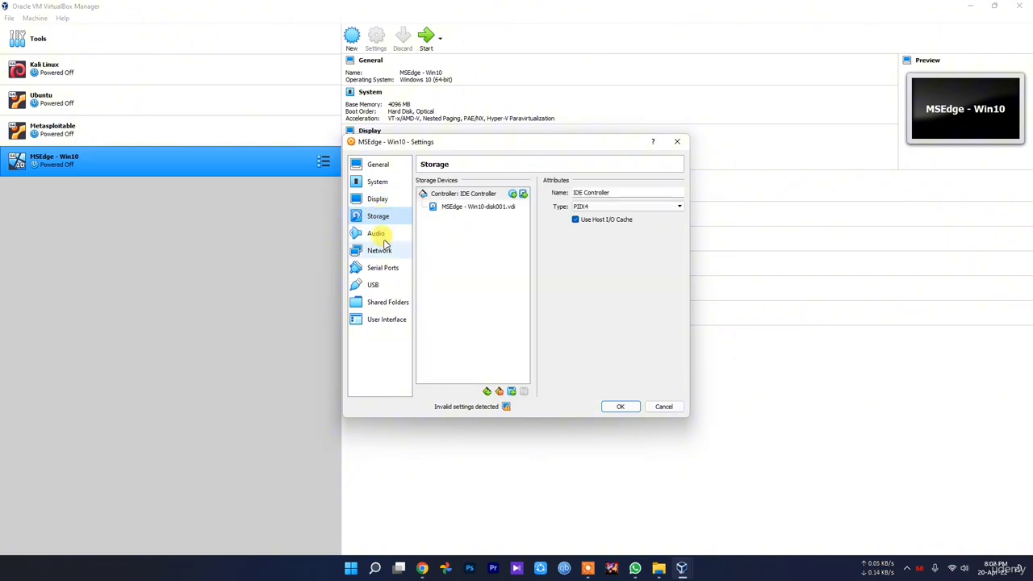
# Attach network Adapter 1 of the virtual machine to Bridged Adapter.
pyautogui.click(383, 238)
pyautogui.click(377, 252)
pyautogui.click(496, 211)
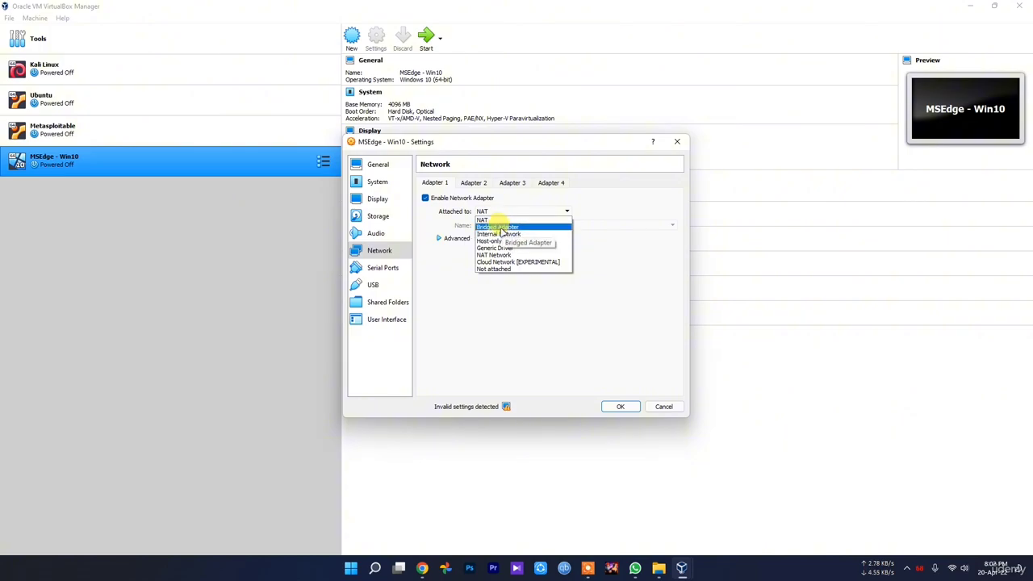
pyautogui.click(507, 226)
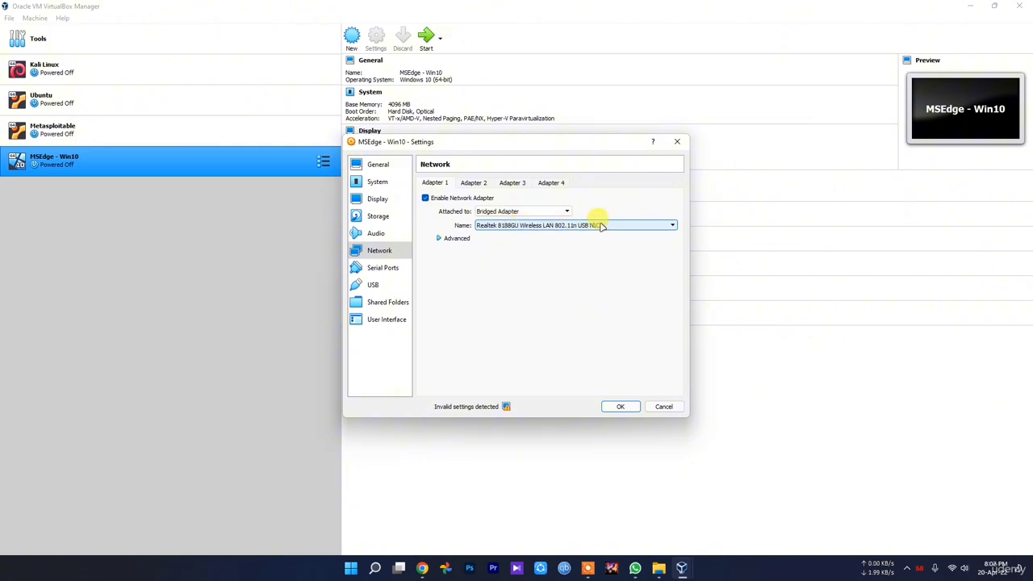
# Look through the serial port, USB, shared folder and user interface settings, then save the machine's configuration.
pyautogui.click(392, 267)
pyautogui.click(392, 285)
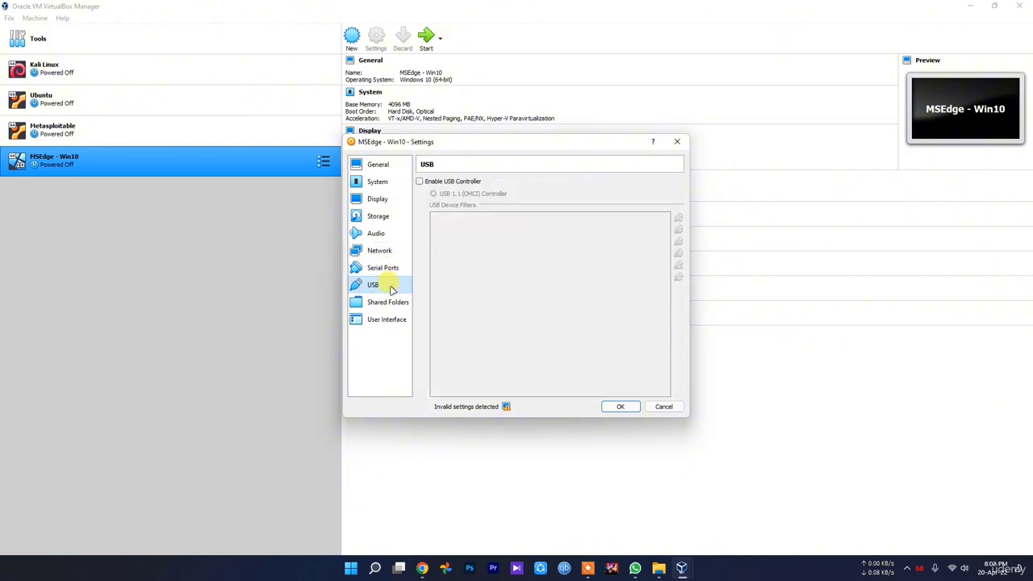
pyautogui.click(395, 302)
pyautogui.click(391, 320)
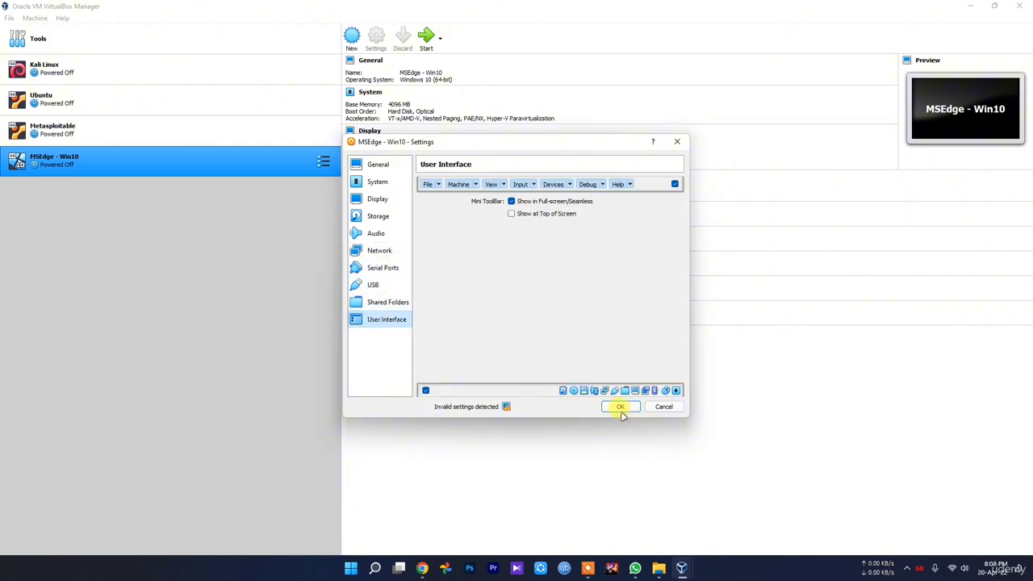
pyautogui.click(620, 407)
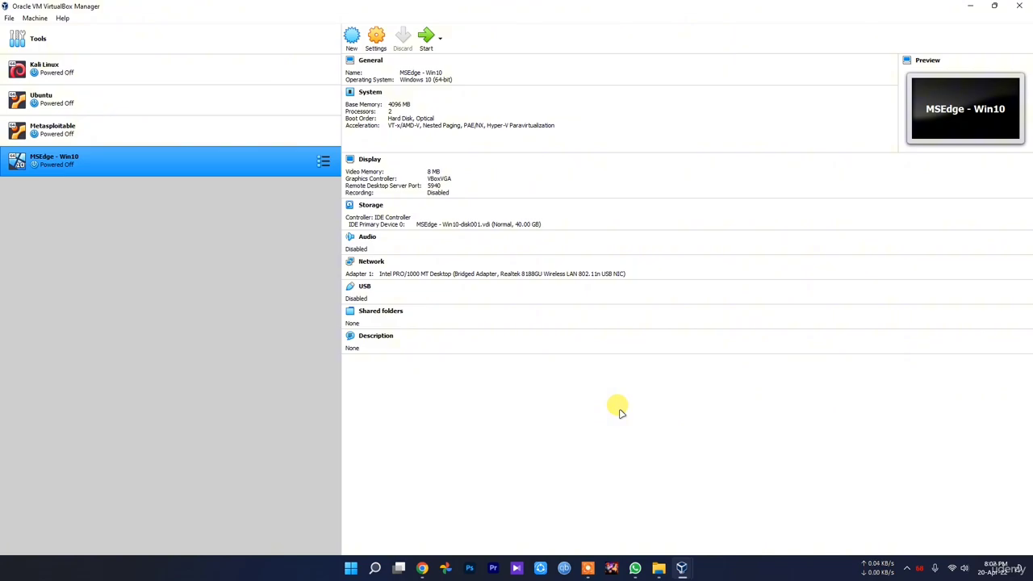
# Start the MSEdge - Win10 virtual machine and dismiss the keyboard capture and mouse integration notices.
pyautogui.click(426, 37)
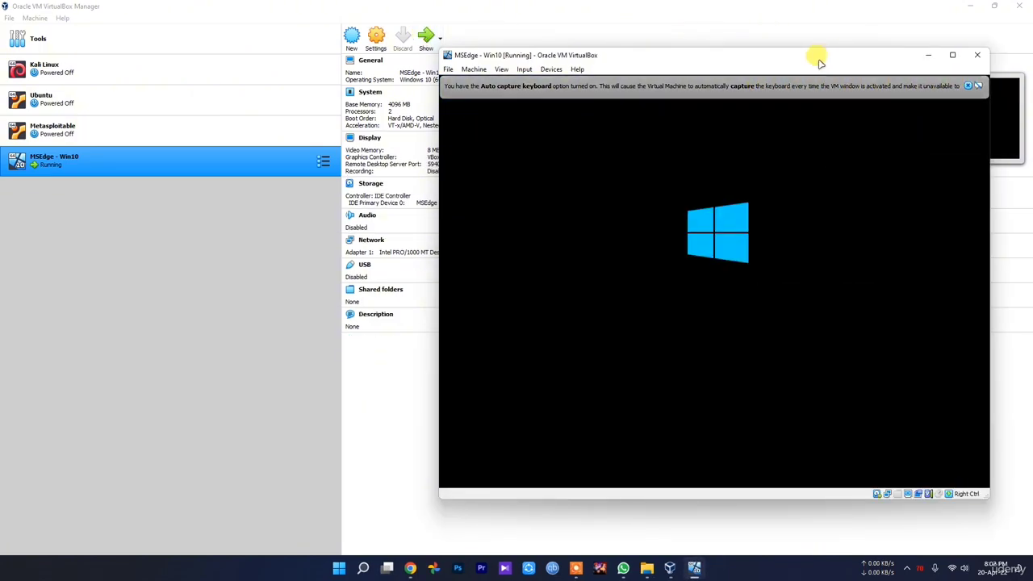
pyautogui.click(859, 90)
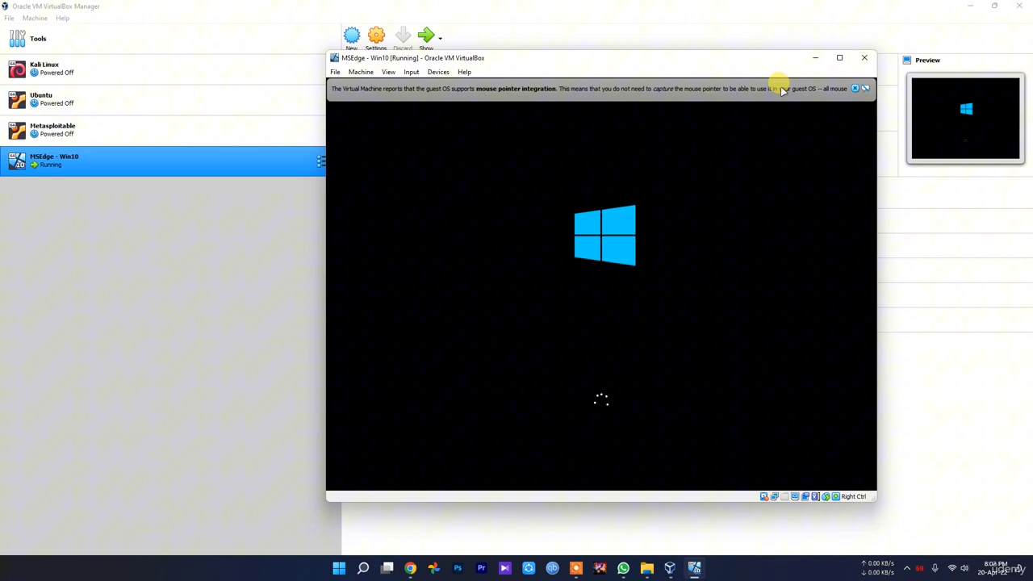
pyautogui.click(855, 88)
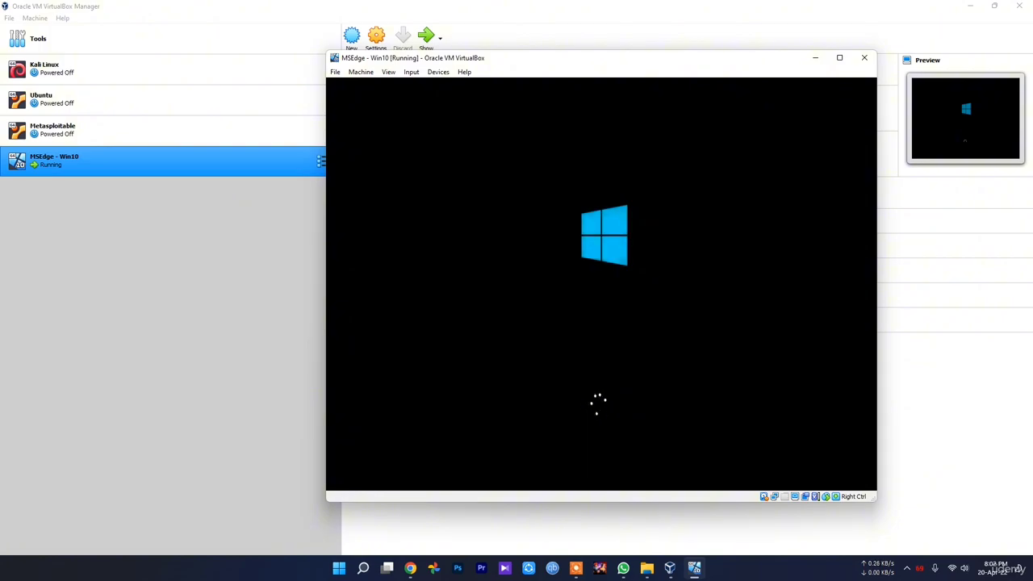
# Switch to File Explorer, view the files in the Metasploitable2-Linux folder, and return to New folder.
pyautogui.click(647, 569)
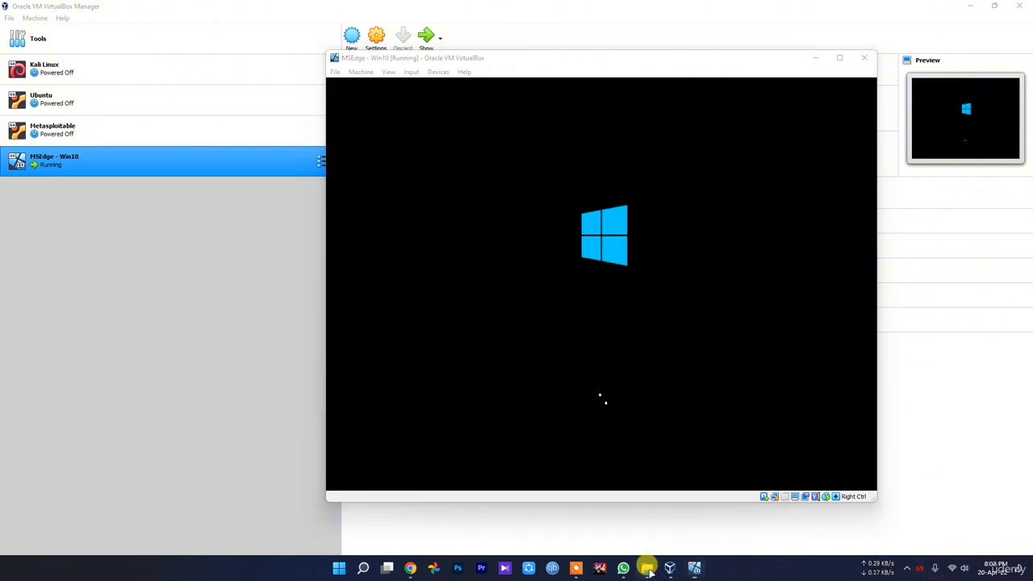
pyautogui.moveTo(648, 568)
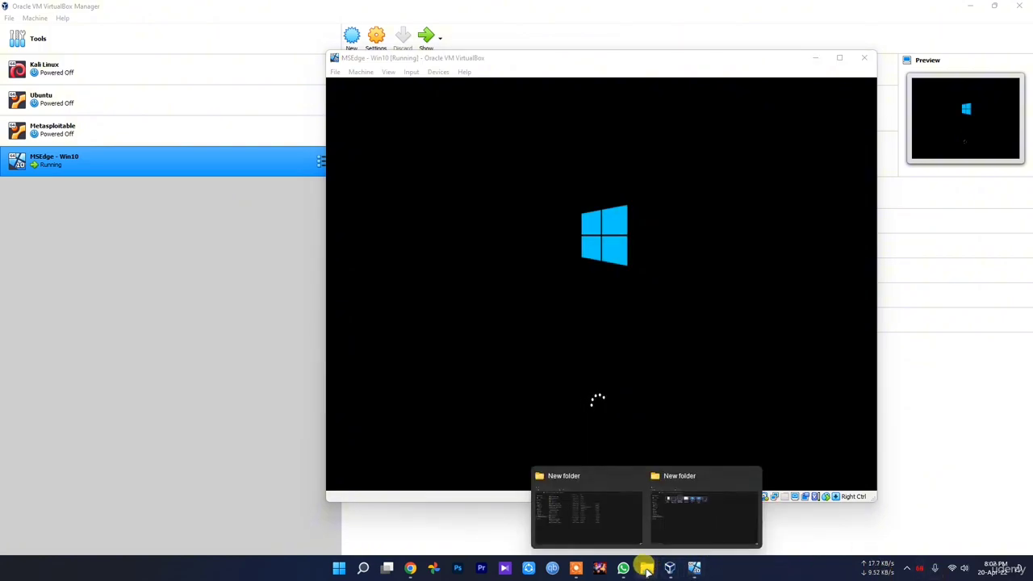
pyautogui.click(583, 521)
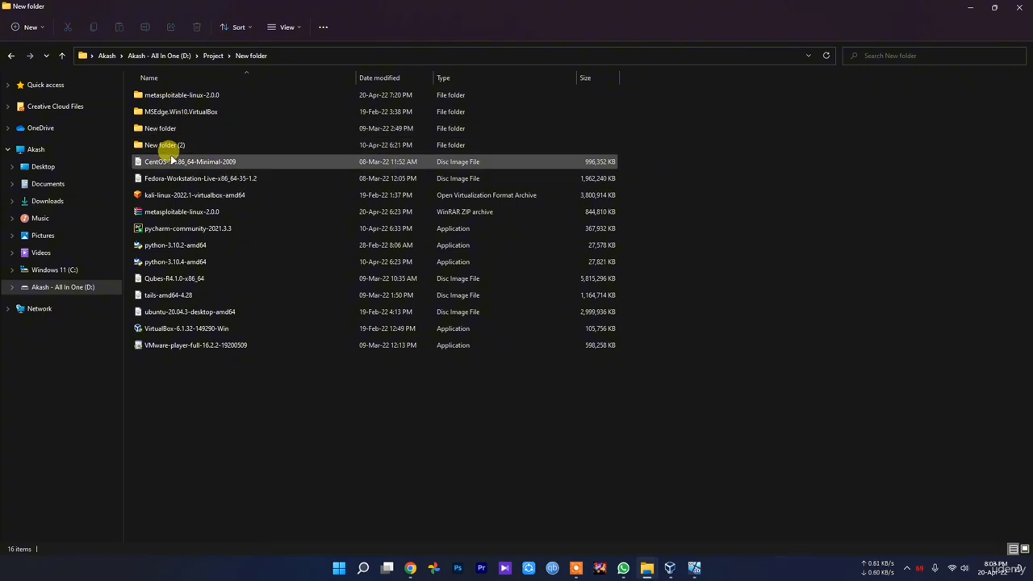
pyautogui.doubleClick(171, 95)
pyautogui.doubleClick(168, 94)
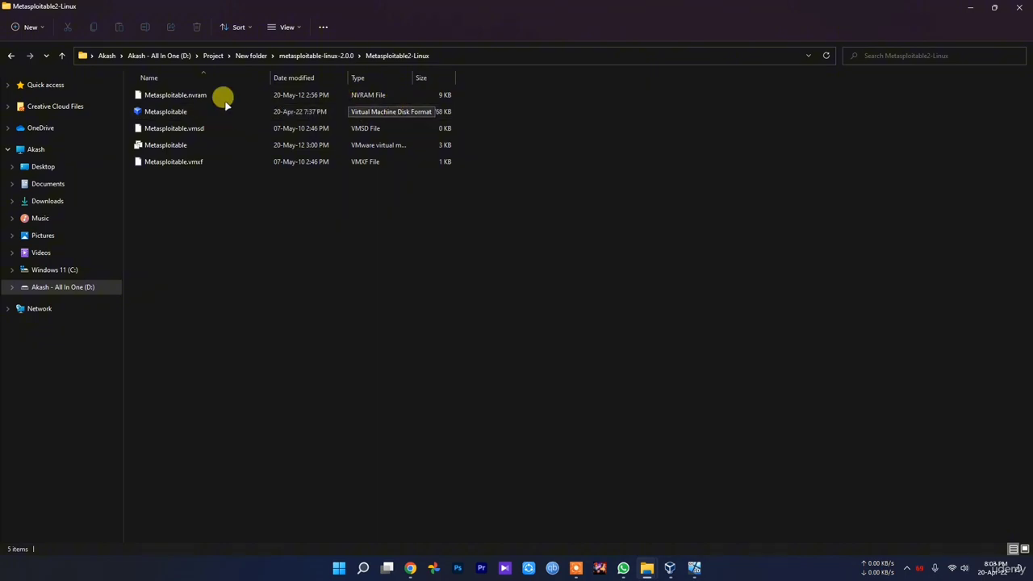
pyautogui.press('BackSpace')
pyautogui.press('BackSpace')
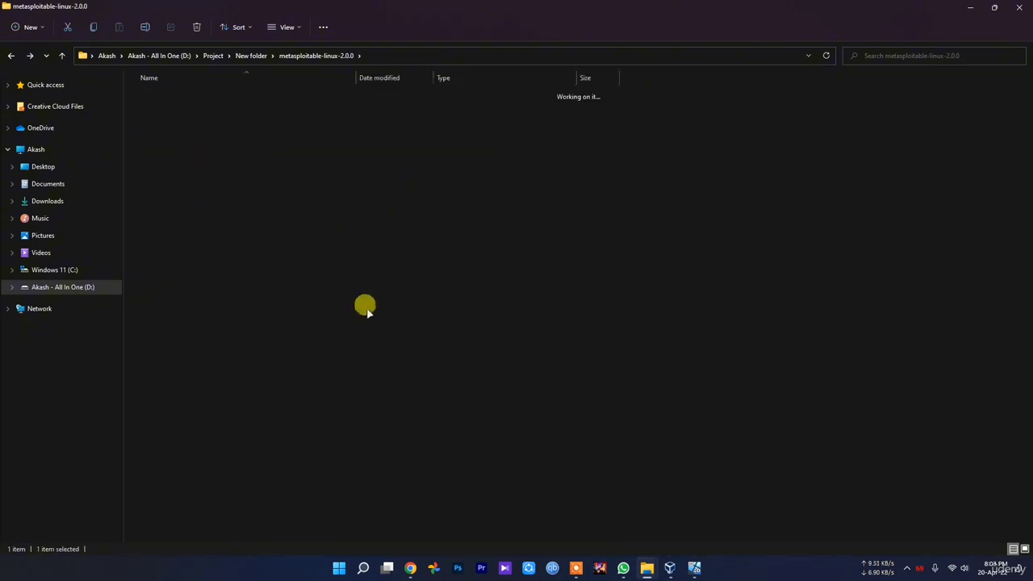
# Open the MSEdge.Win10.VirtualBox folder, widen its Type column to show the full file type, and return to New folder.
pyautogui.doubleClick(199, 110)
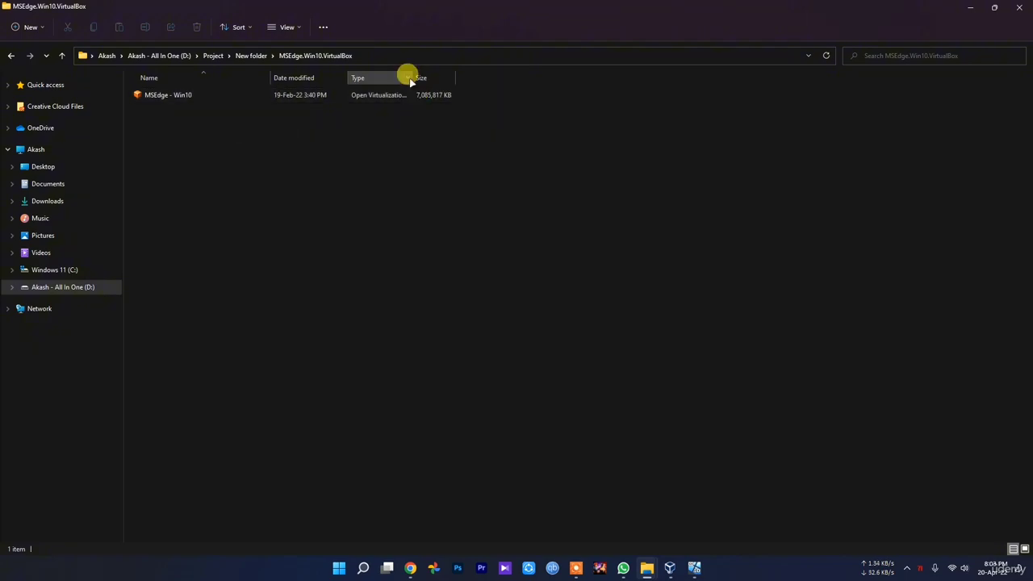
pyautogui.moveTo(406, 78); pyautogui.dragTo(507, 91)
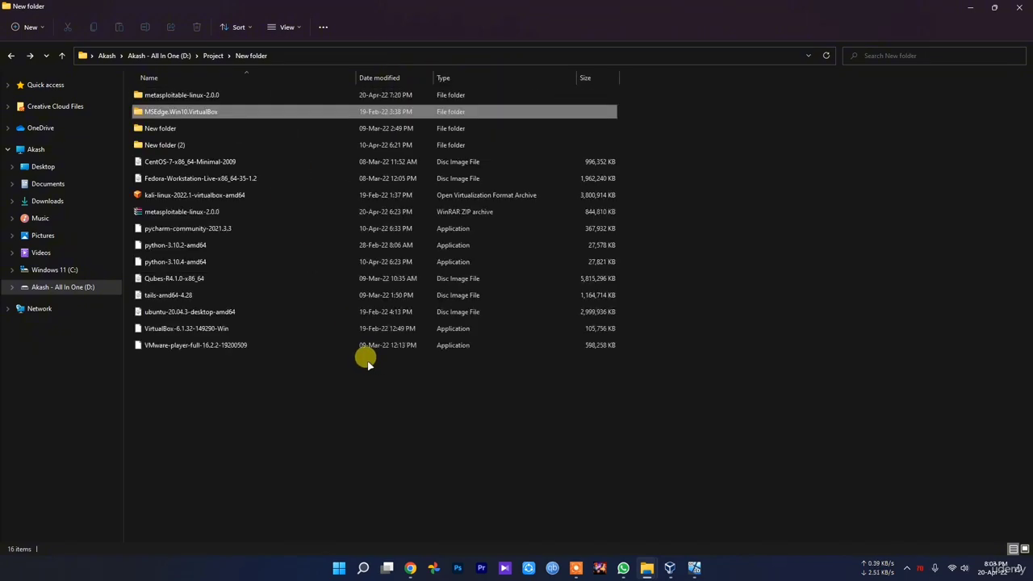
pyautogui.press('BackSpace')
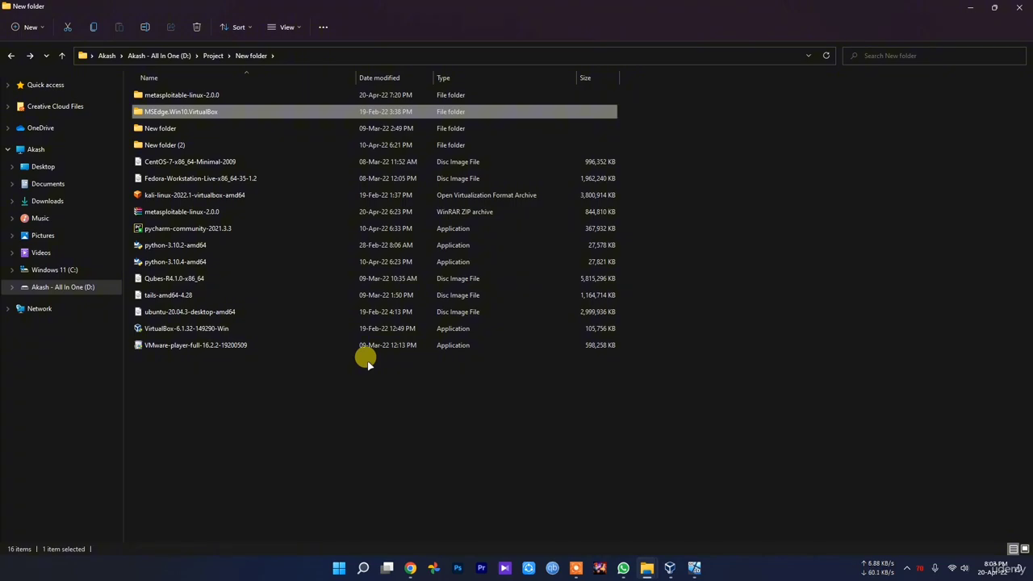
pyautogui.click(360, 403)
# Reopen metasploitable-linux-2.0.0 and its Metasploitable2-Linux subfolder to compare the file types, then go back to New folder.
pyautogui.click(199, 95)
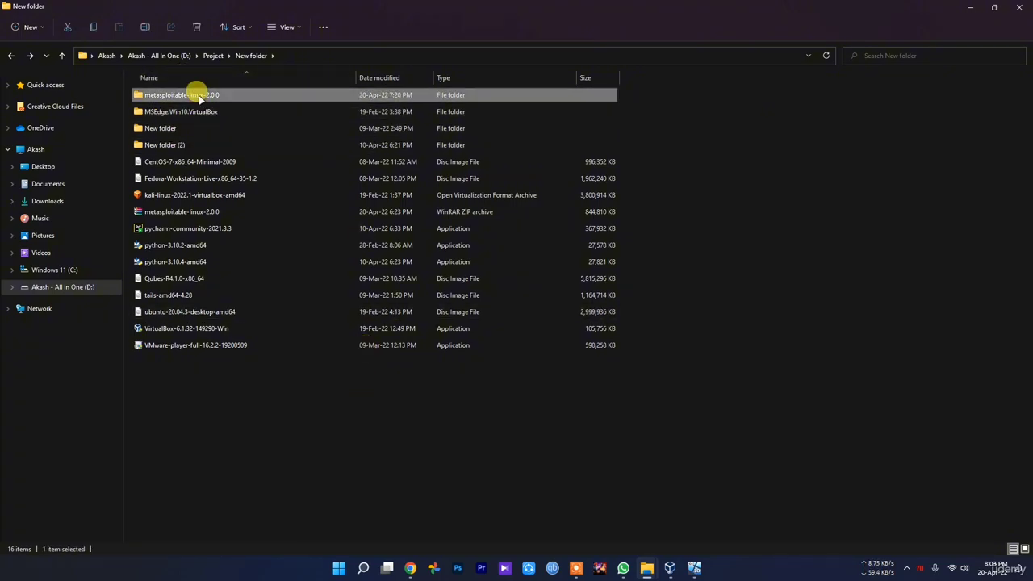
pyautogui.doubleClick(200, 96)
pyautogui.doubleClick(161, 93)
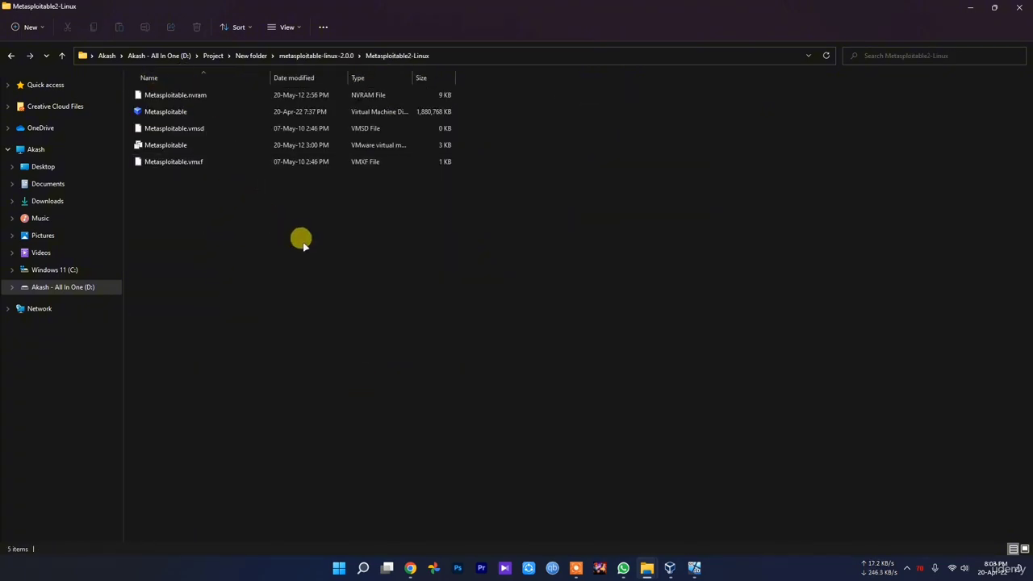
pyautogui.press('BackSpace')
pyautogui.press('BackSpace')
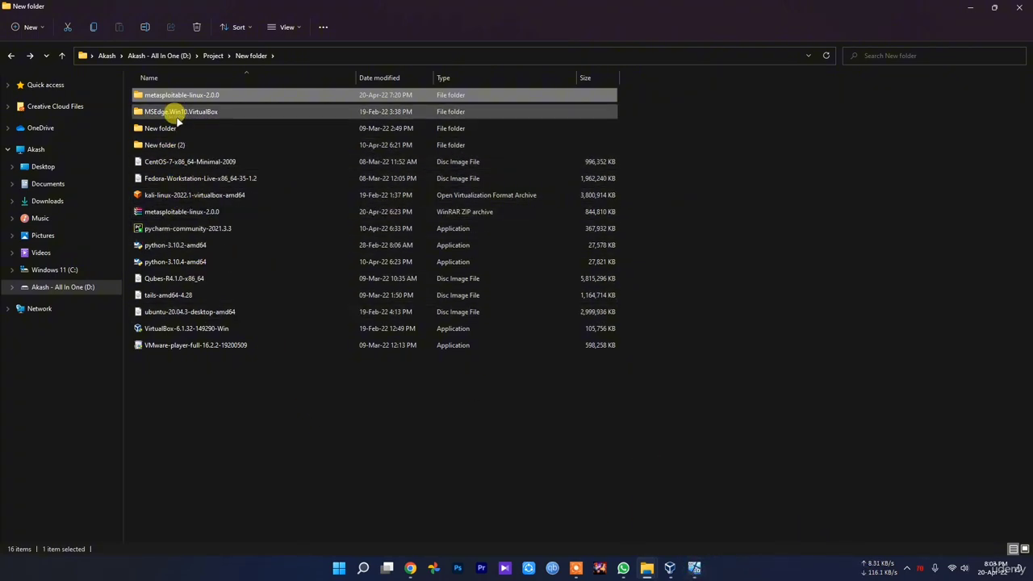
# View the appliance file in MSEdge.Win10.VirtualBox again, return to New folder and clear the selection.
pyautogui.doubleClick(183, 116)
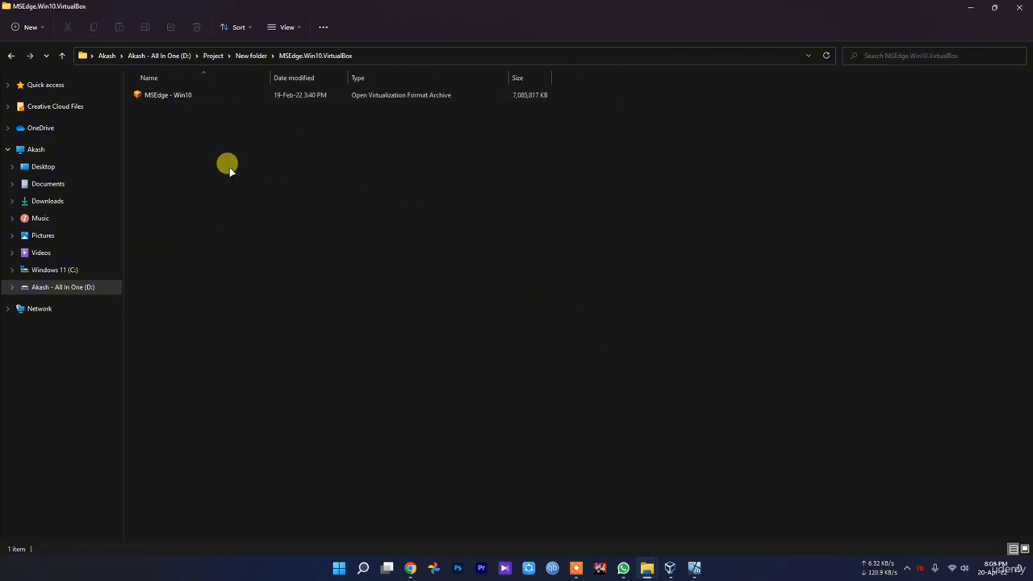
pyautogui.hotkey('alt', 'Left')
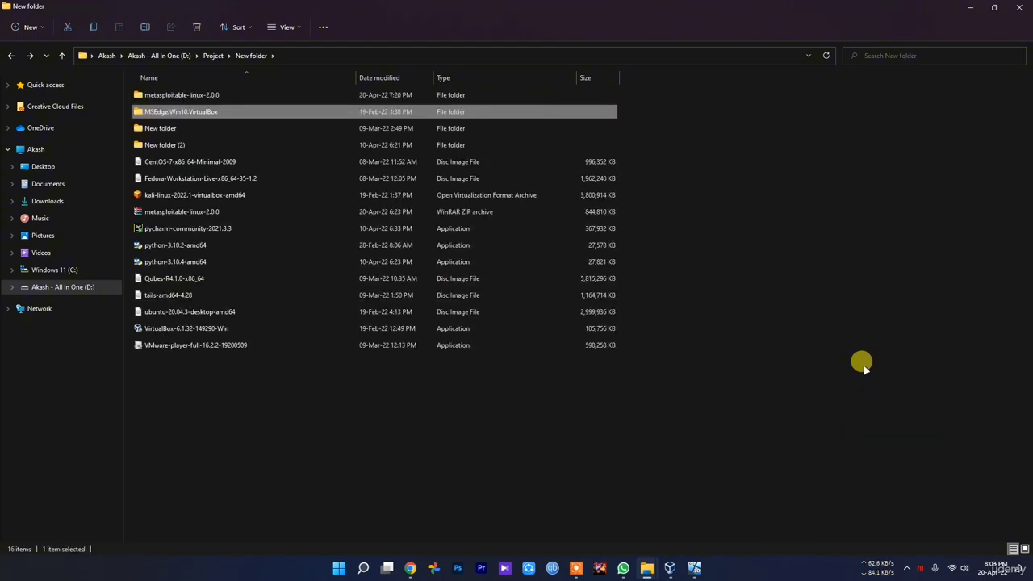
pyautogui.click(862, 363)
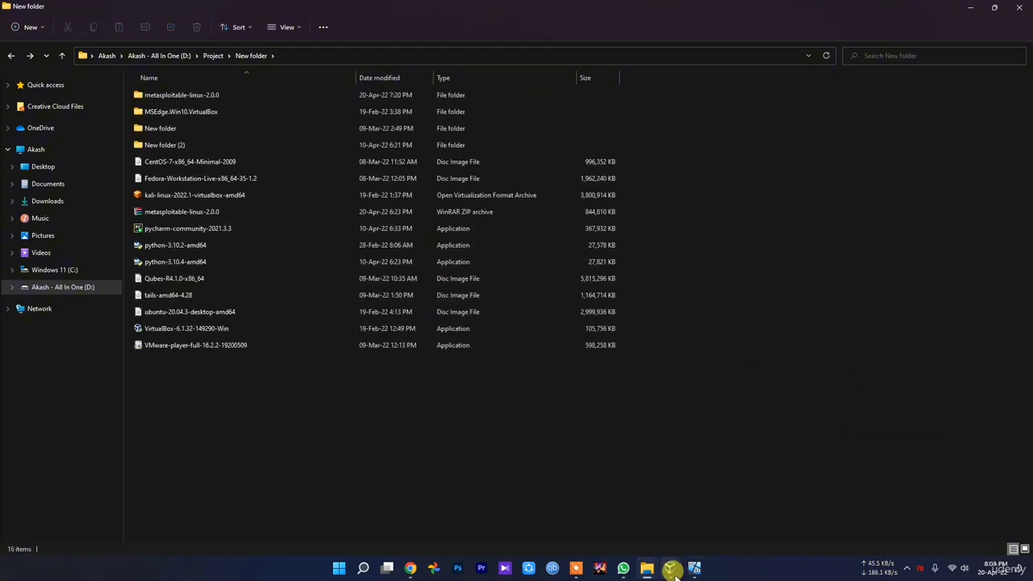
# Switch to the running MSEdge - Win10 virtual machine and try to sign in to the IEUser account with its password.
pyautogui.moveTo(674, 574)
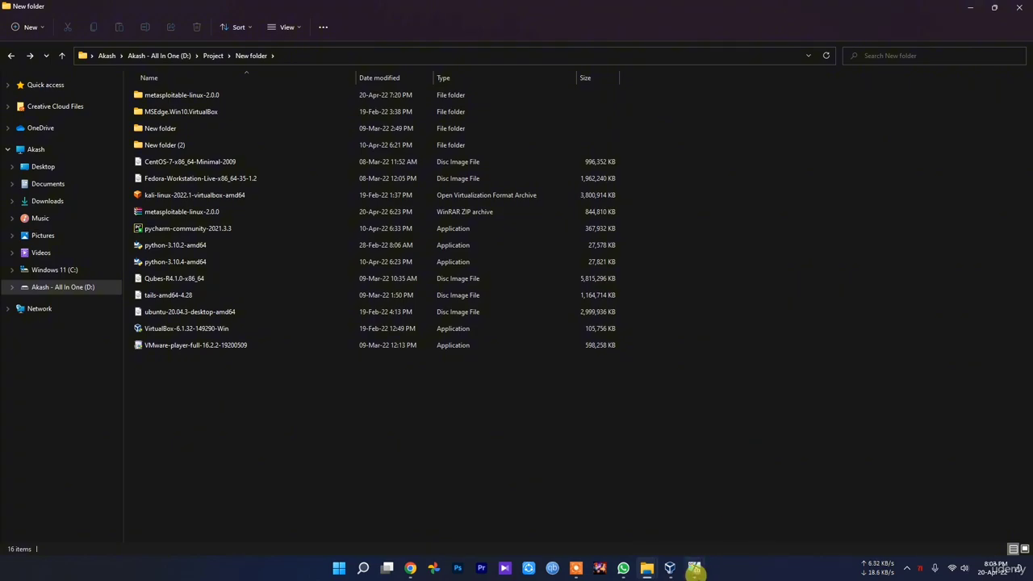
pyautogui.click(695, 570)
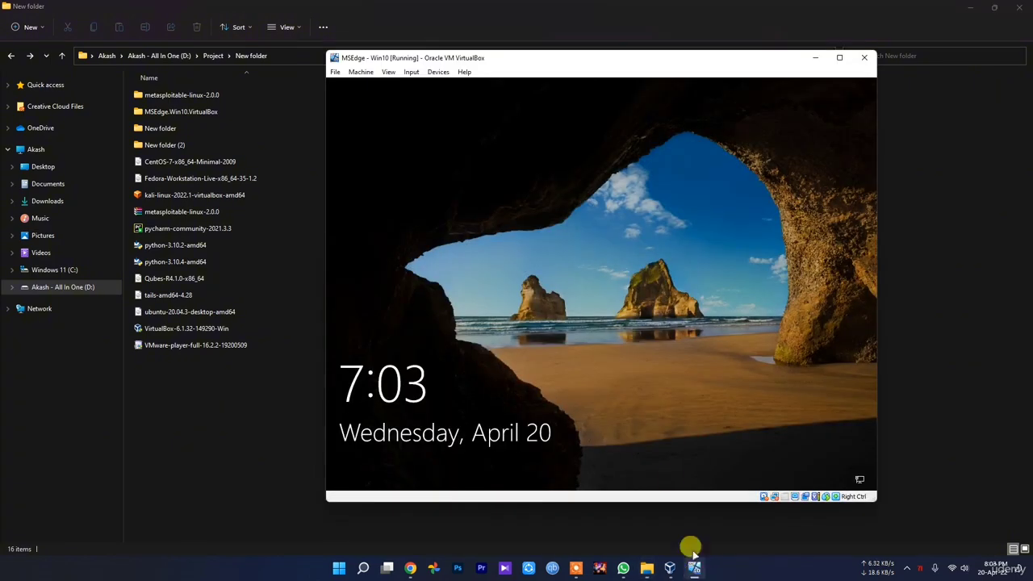
pyautogui.click(540, 243)
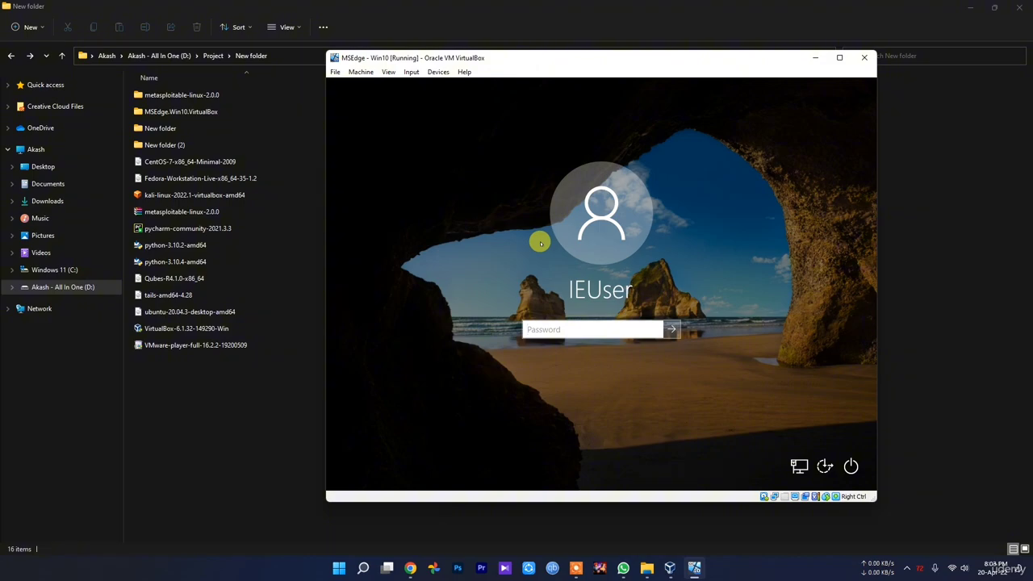
pyautogui.write('P')
pyautogui.press('Return')
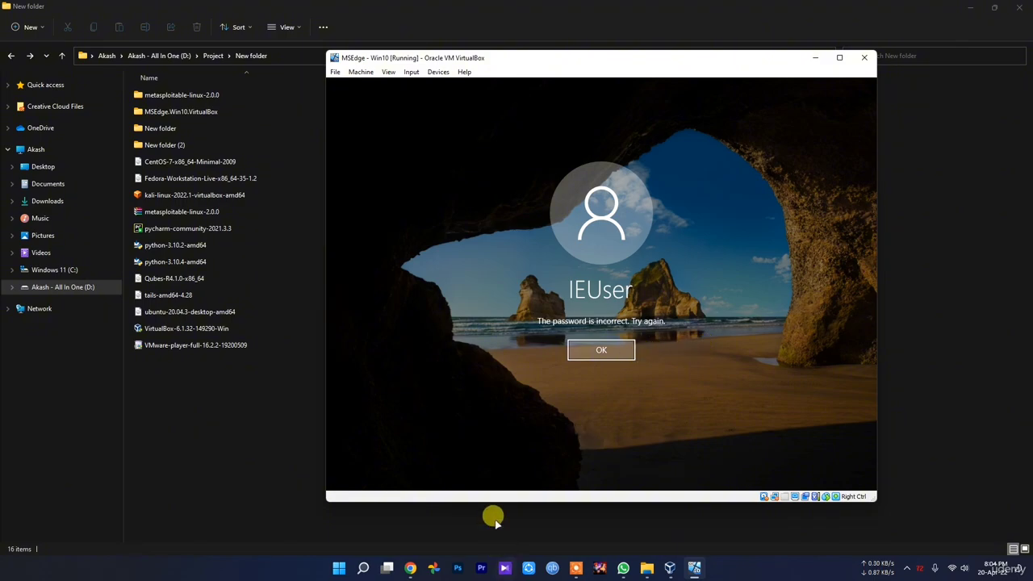
# Switch to Chrome and search Google in a new tab for "defualt windows 10 virtual machine password".
pyautogui.click(410, 568)
pyautogui.hotkey('ctrl', 't')
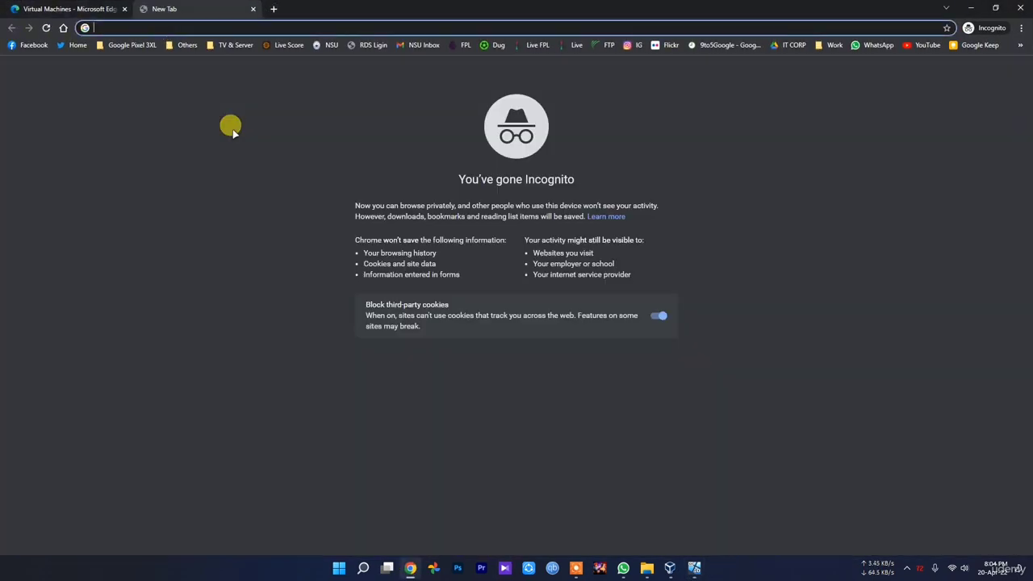
pyautogui.write('de')
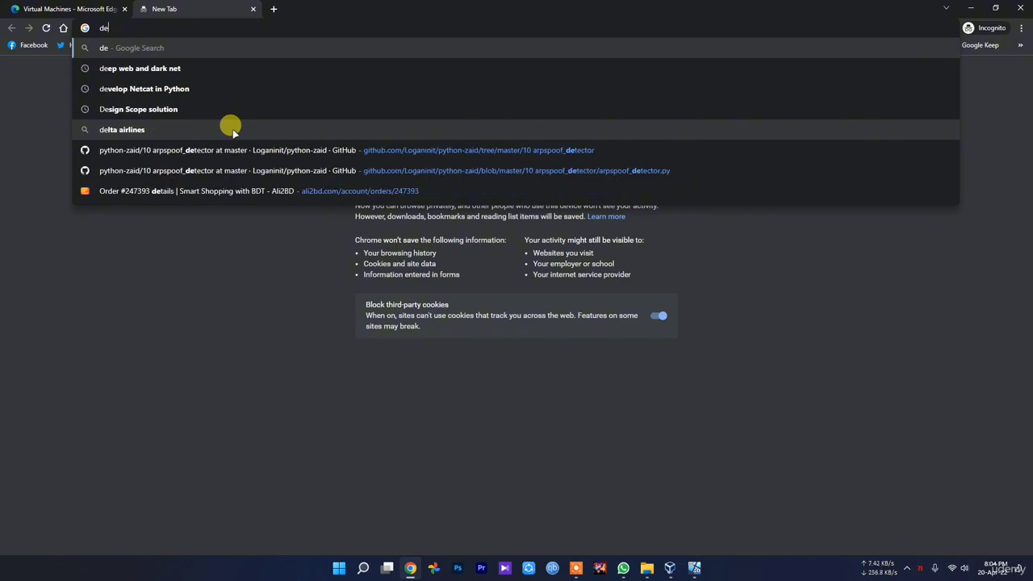
pyautogui.write('fualt')
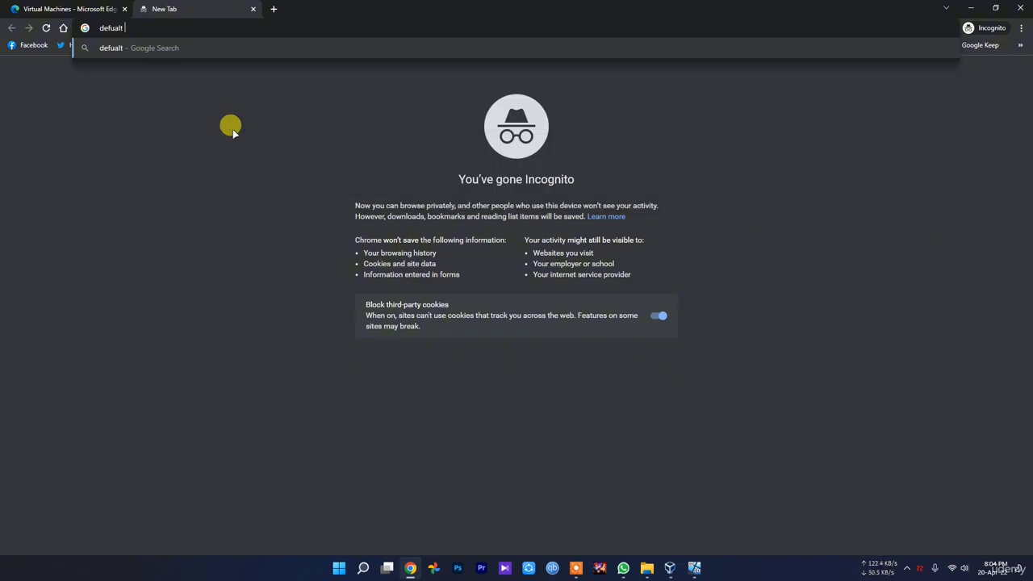
pyautogui.press('BackSpace')
pyautogui.press('BackSpace')
pyautogui.press('BackSpace')
pyautogui.press('BackSpace')
pyautogui.press('BackSpace')
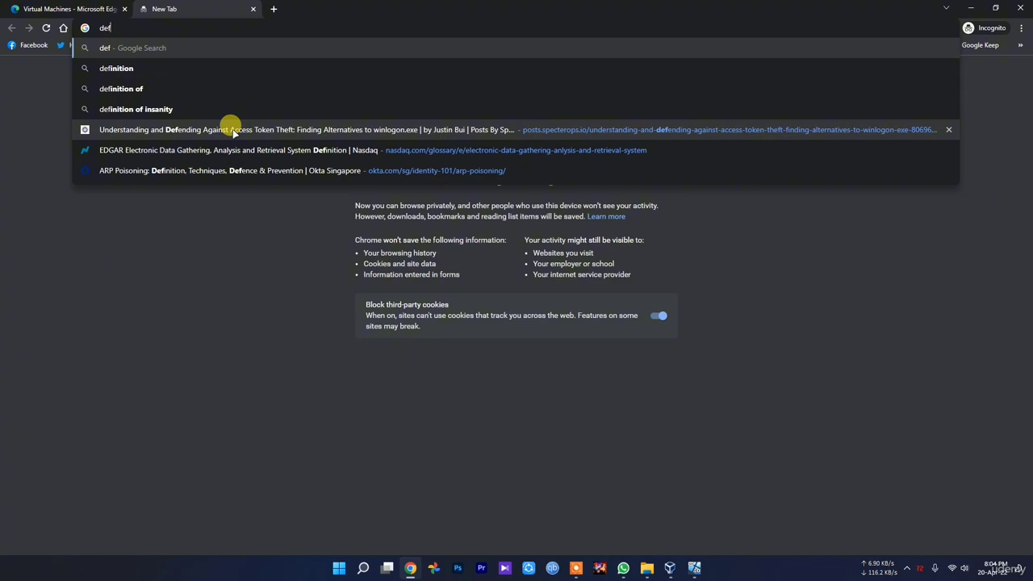
pyautogui.write('ualt win')
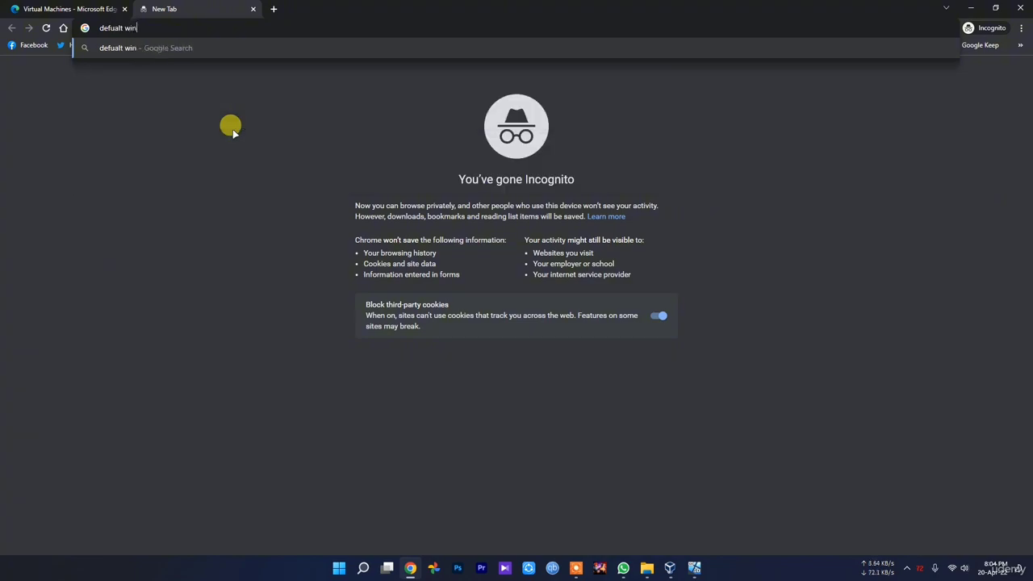
pyautogui.write('dowdows 10 virtual m')
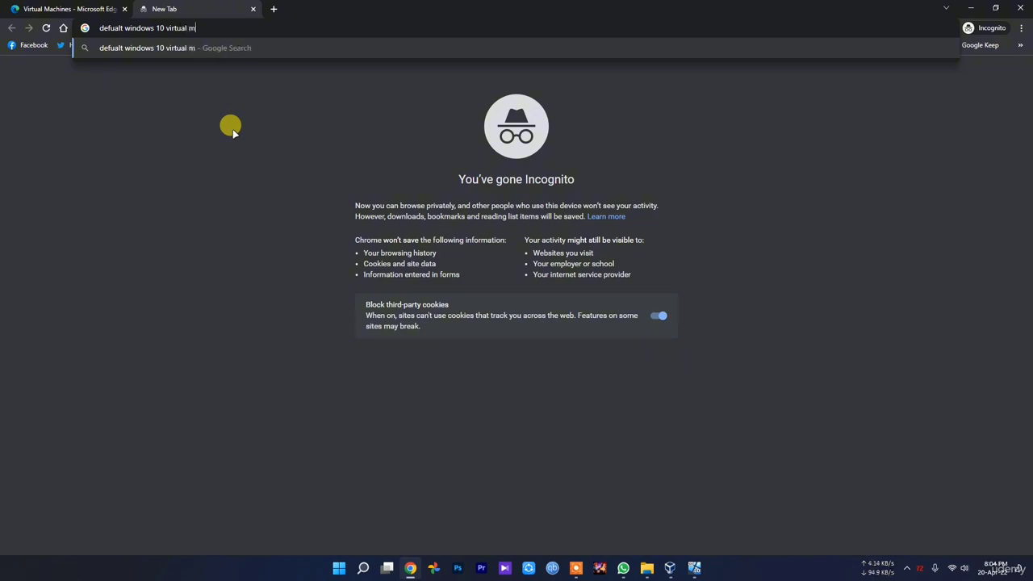
pyautogui.write('achine passw')
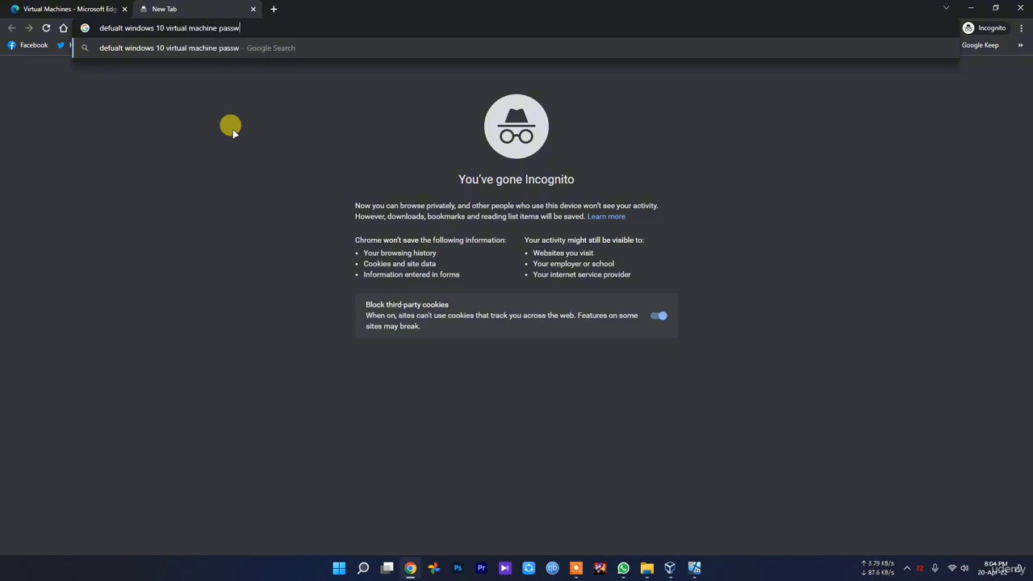
pyautogui.write('ord')
pyautogui.press('Return')
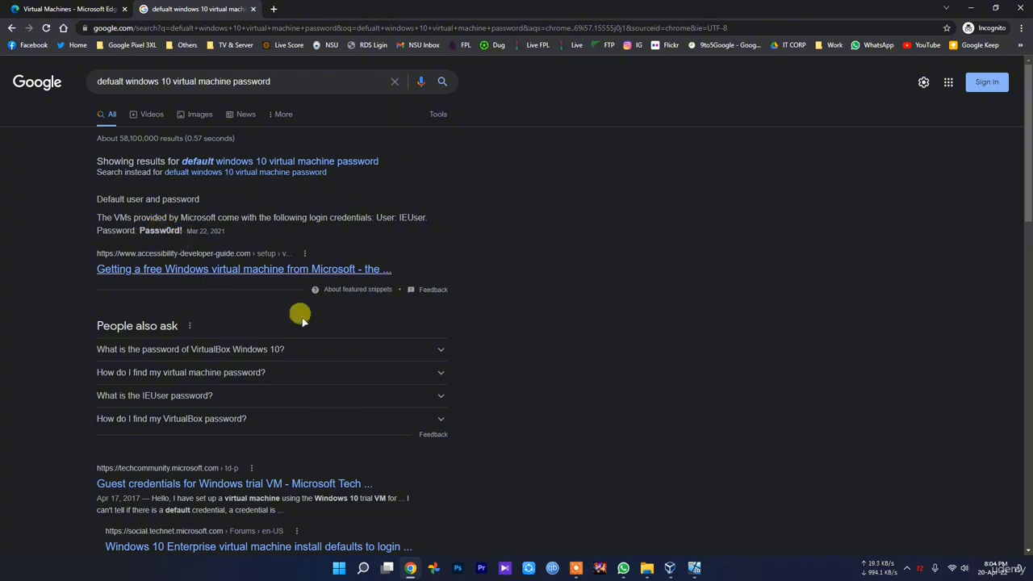
# Return to the virtual machine, dismiss the sign-in error and sign in to IEUser with the account password.
pyautogui.click(695, 566)
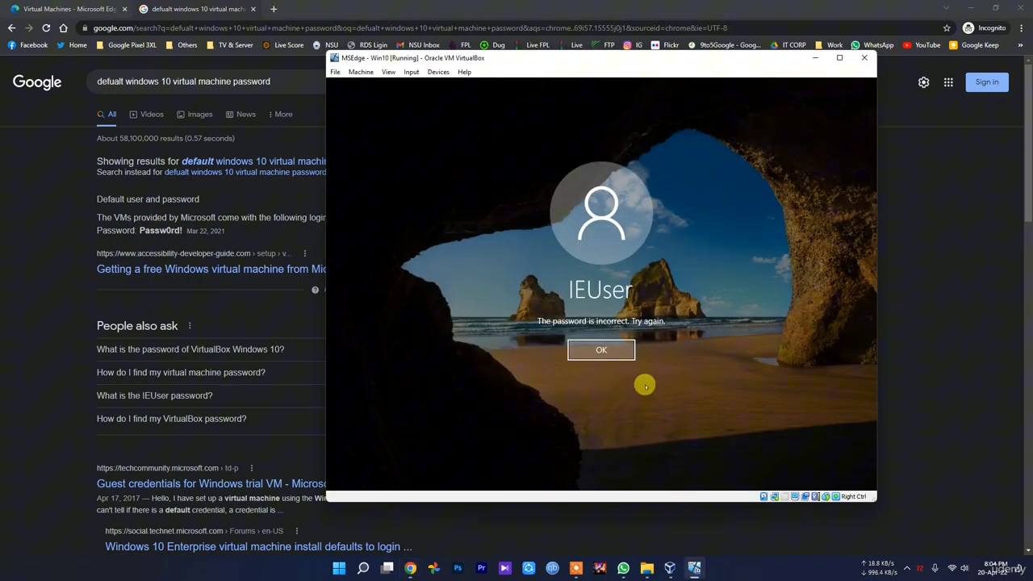
pyautogui.click(611, 350)
pyautogui.write('P')
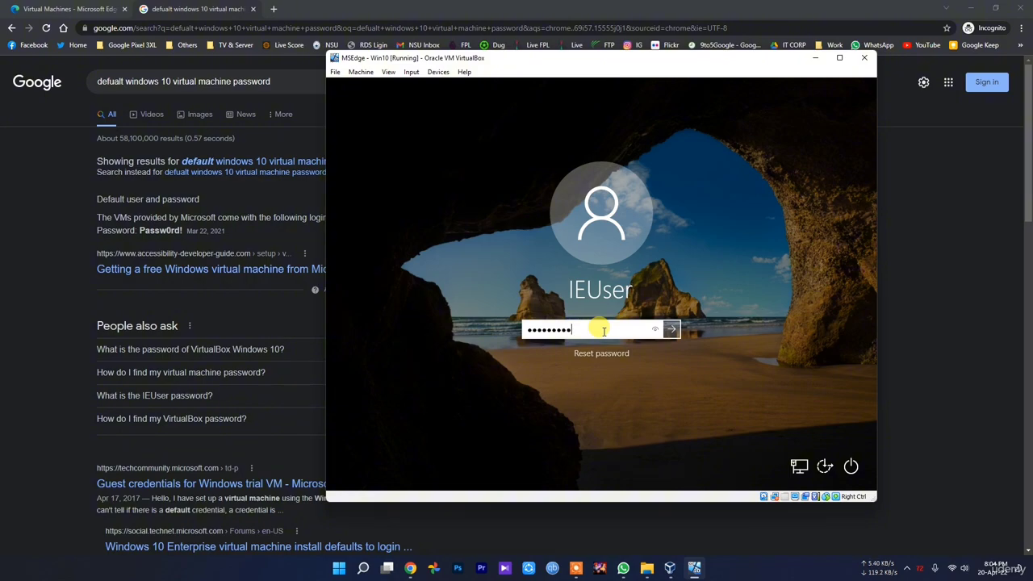
pyautogui.press('Return')
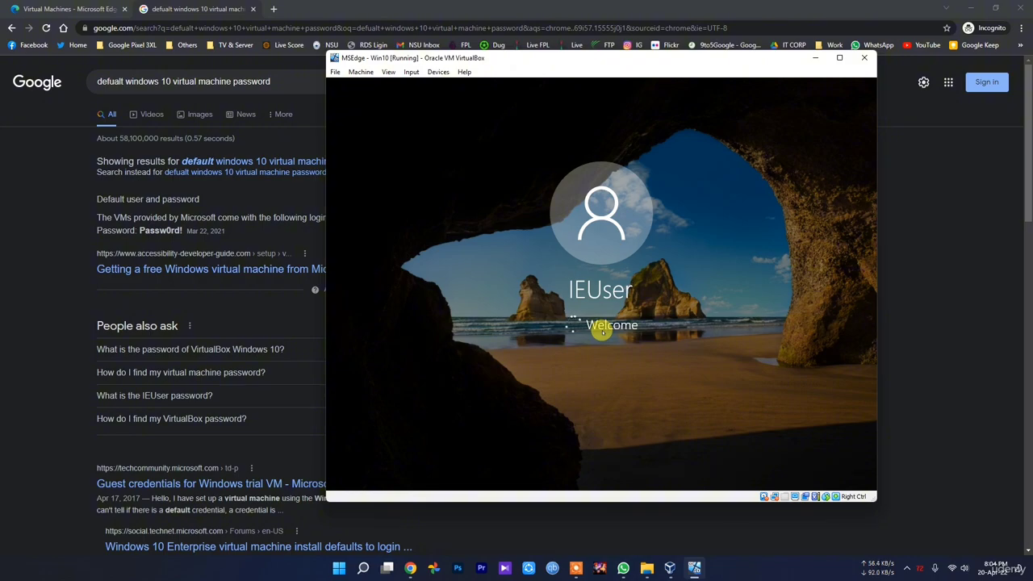
# Highlight the default password in Chrome's featured search result, and return to the virtual machine window.
pyautogui.moveTo(182, 230); pyautogui.dragTo(141, 236)
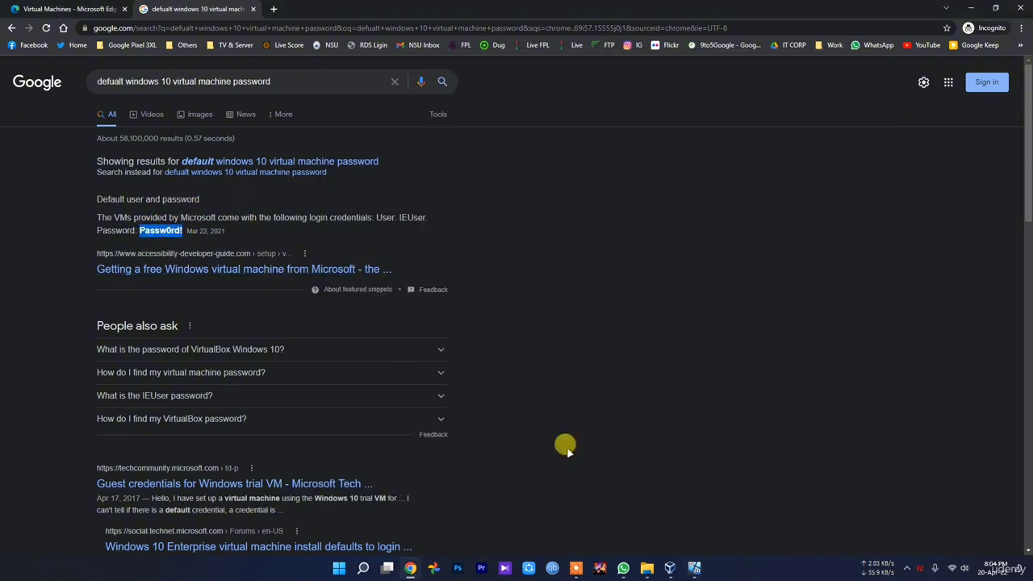
pyautogui.click(696, 569)
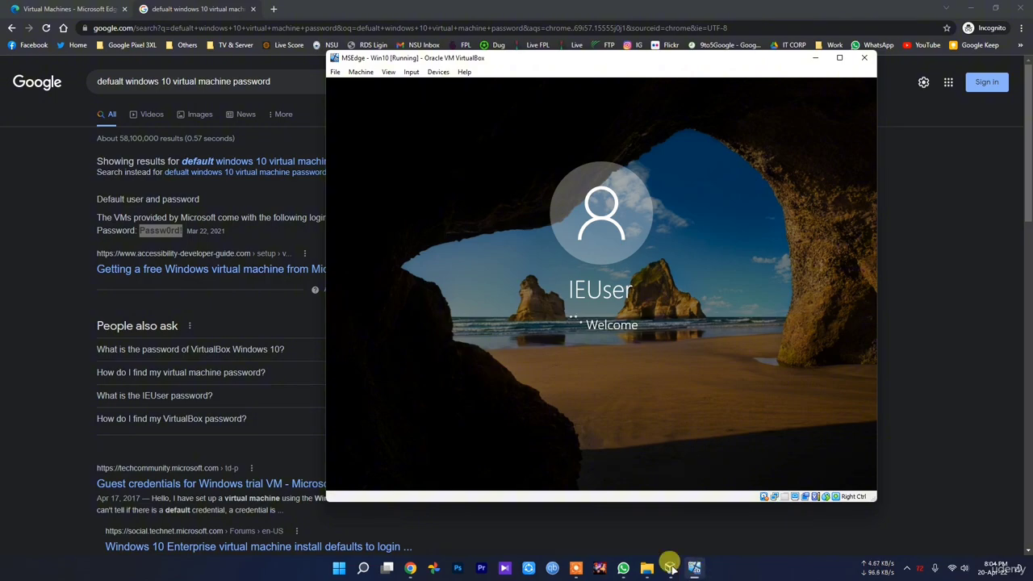
# Bring VirtualBox Manager up behind the MSEdge - Win10 window and shift the virtual machine window slightly sideways.
pyautogui.moveTo(670, 570)
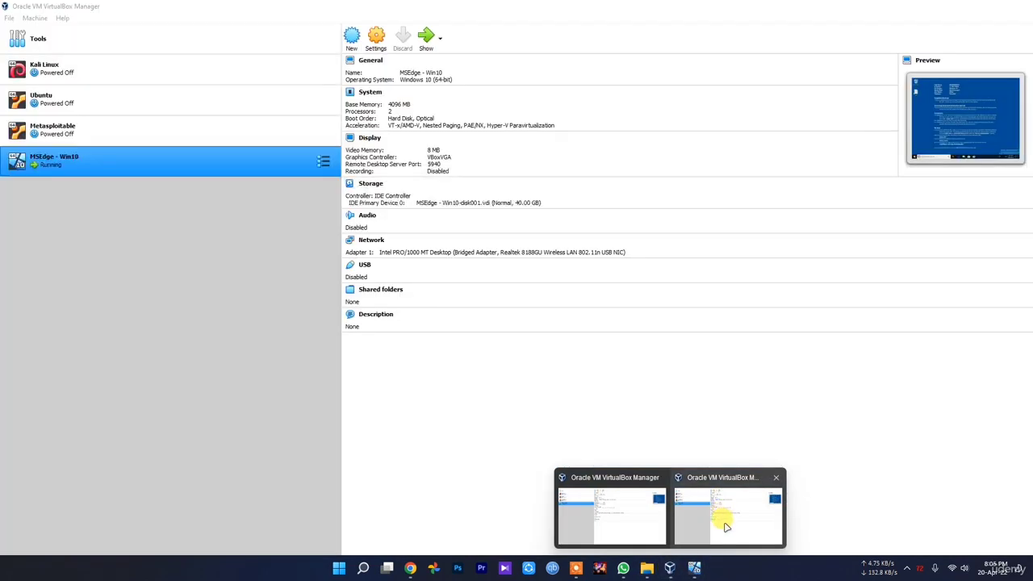
pyautogui.click(715, 523)
pyautogui.click(697, 569)
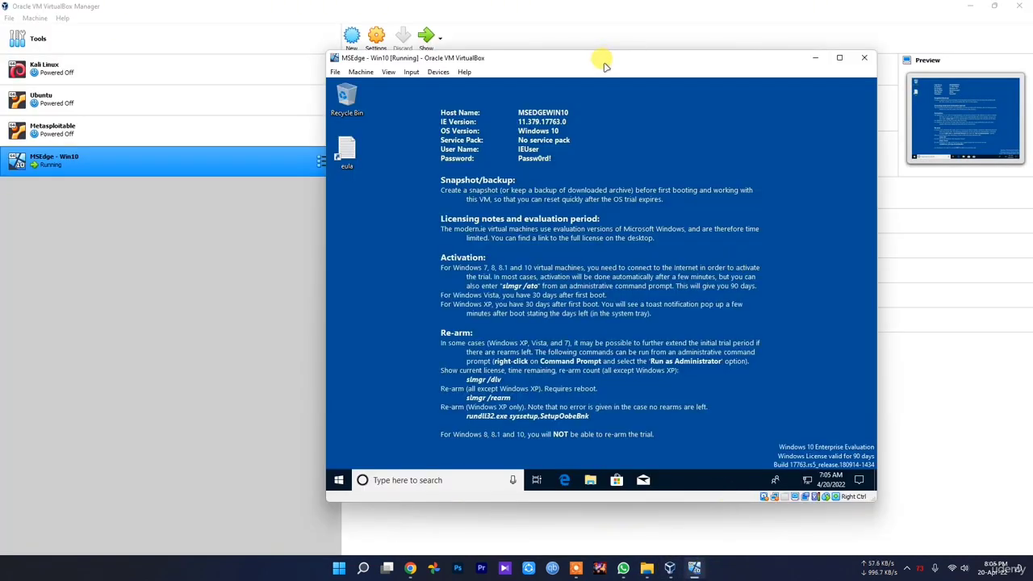
pyautogui.moveTo(597, 60); pyautogui.dragTo(570, 61)
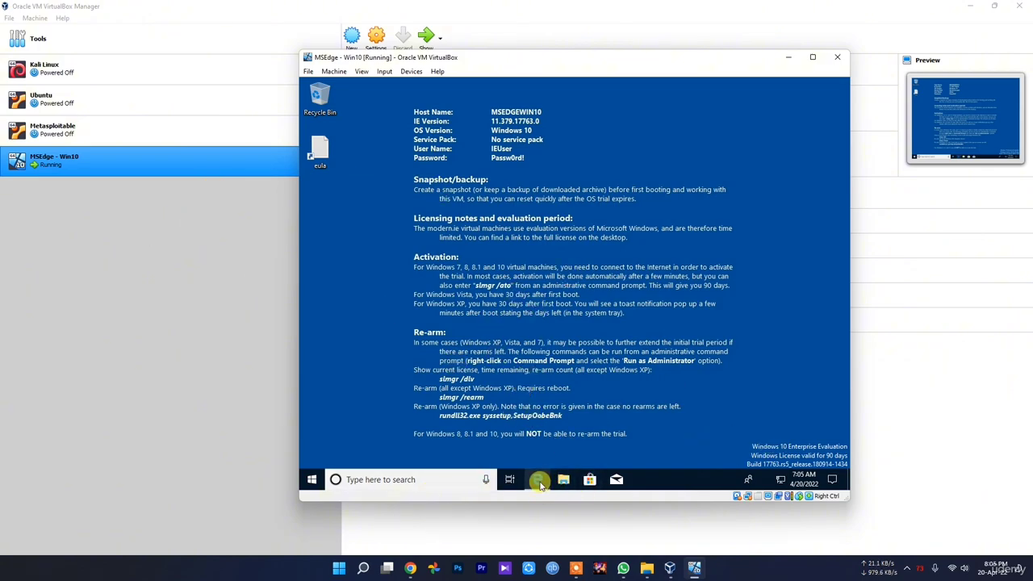
# Open Microsoft Edge inside the virtual machine, search the web for "google", and dismiss the Guest Additions update notification.
pyautogui.click(538, 480)
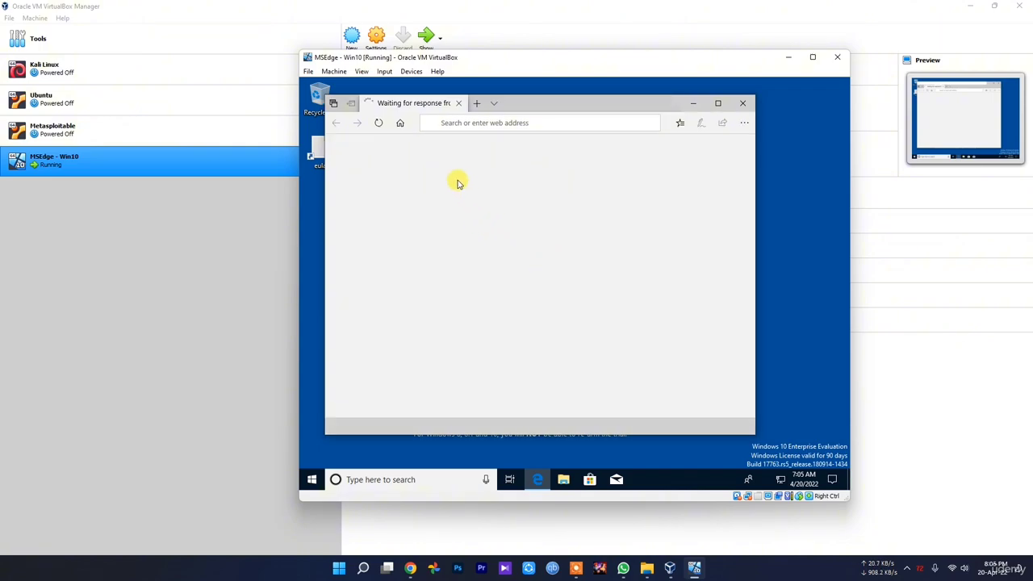
pyautogui.click(480, 125)
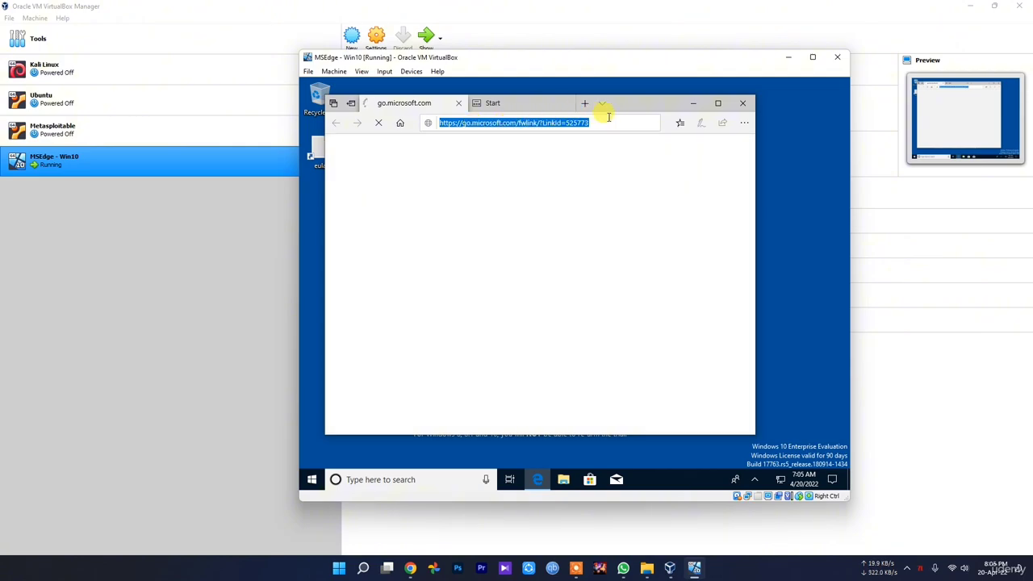
pyautogui.write('google')
pyautogui.press('Return')
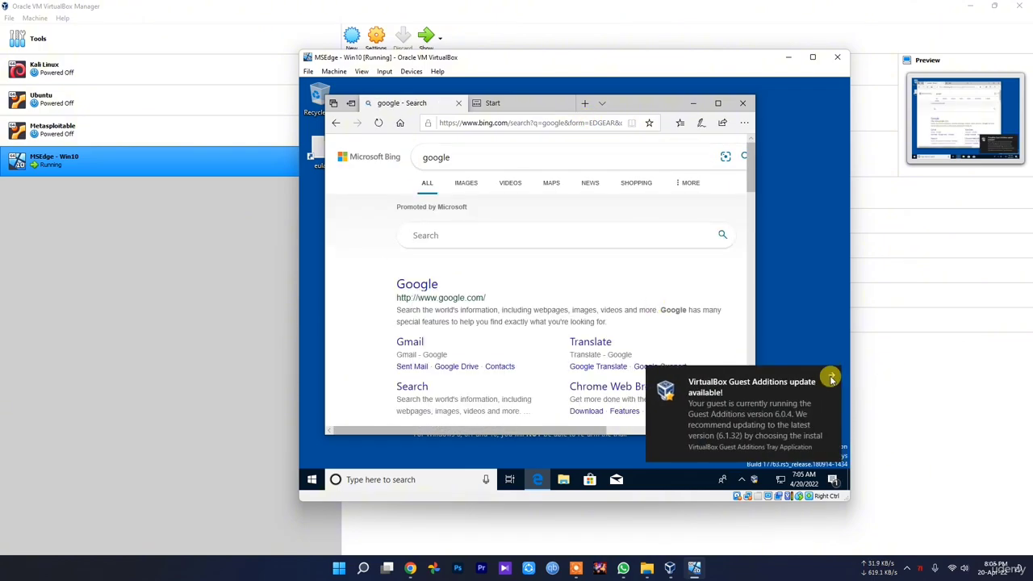
pyautogui.click(836, 376)
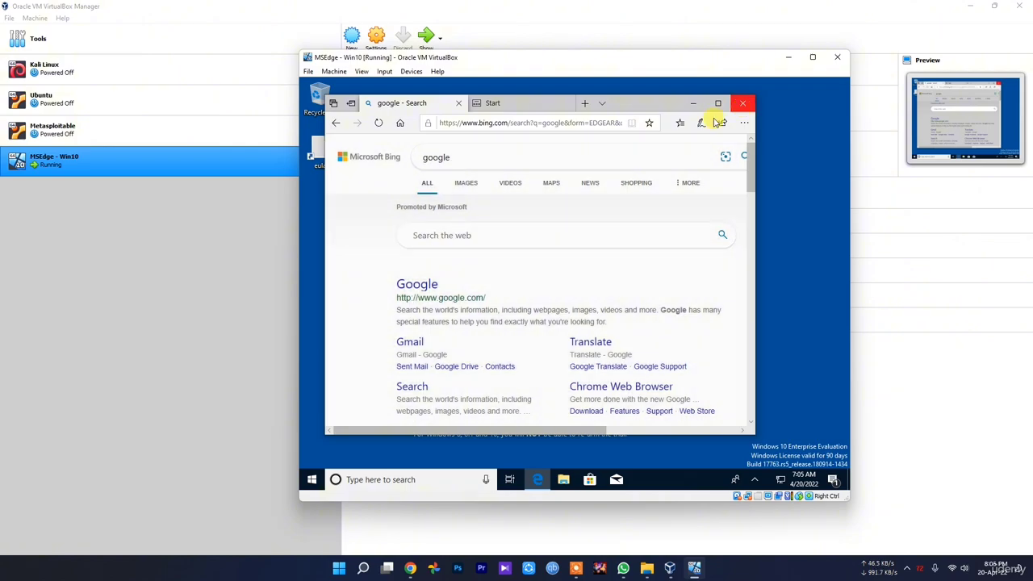
# Close the MSEdge - Win10 virtual machine using the "Power off the machine" option.
pyautogui.click(743, 102)
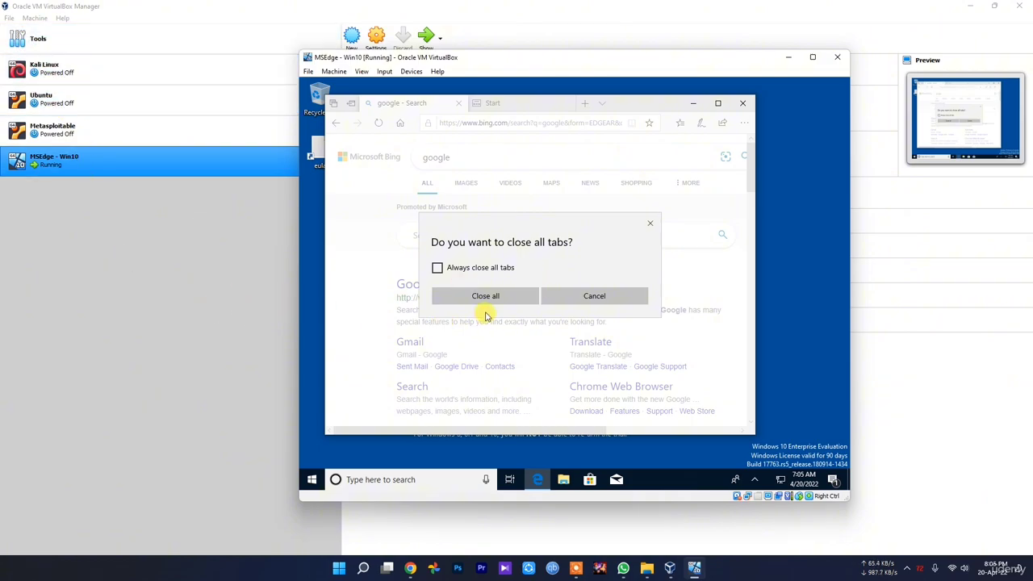
pyautogui.click(622, 295)
pyautogui.click(743, 103)
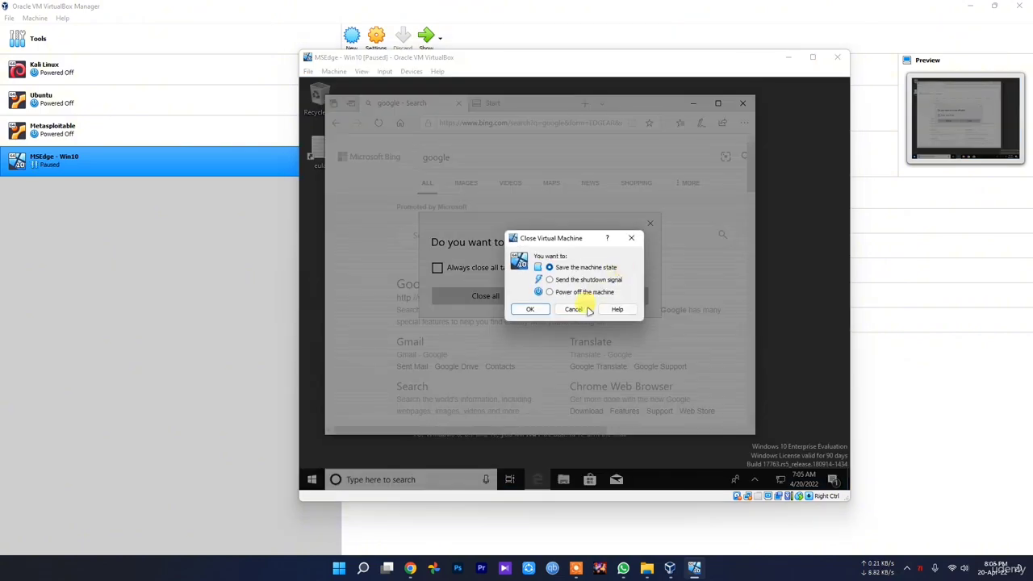
pyautogui.click(557, 291)
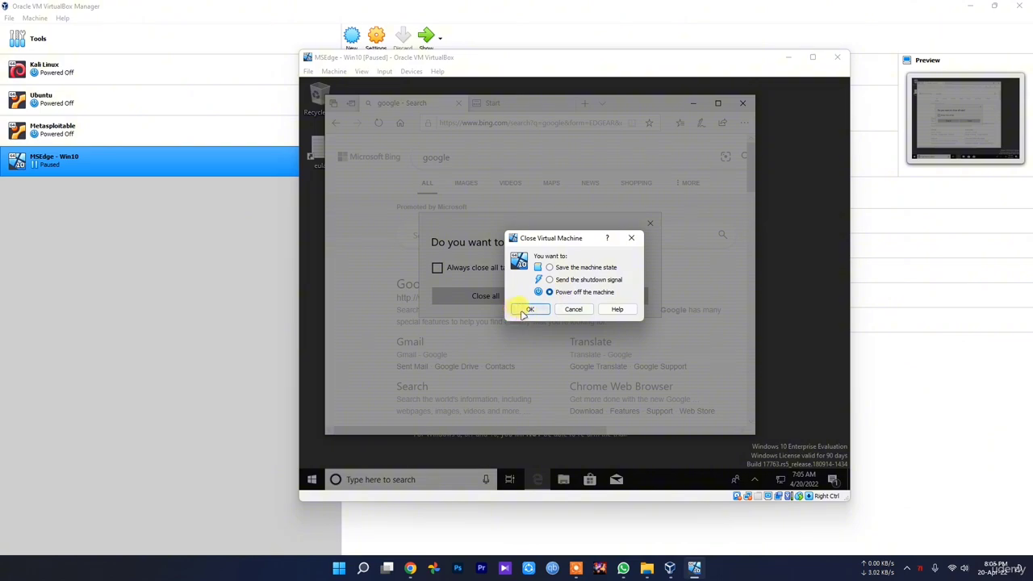
pyautogui.click(527, 310)
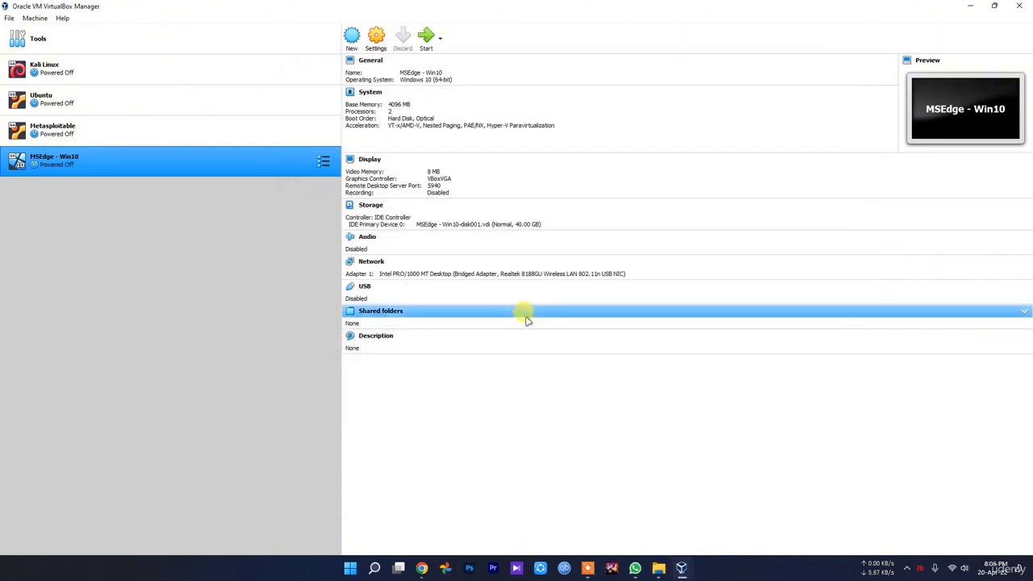